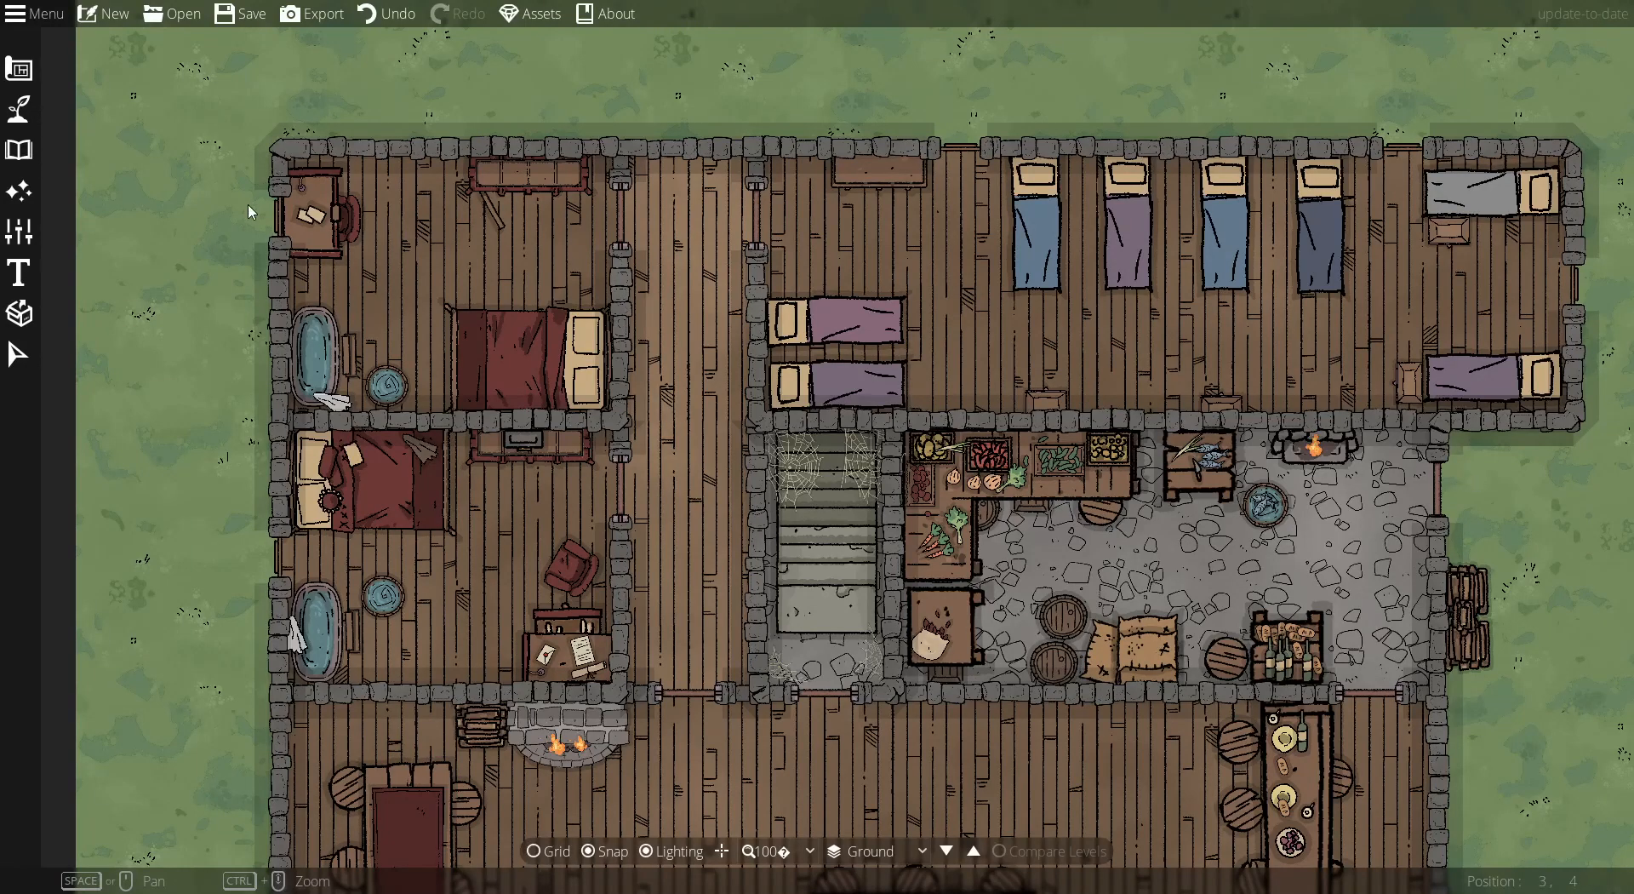
# Paint a pond along the map's north edge, above the building, using the Water Brush at its largest size
pyautogui.click(19, 110)
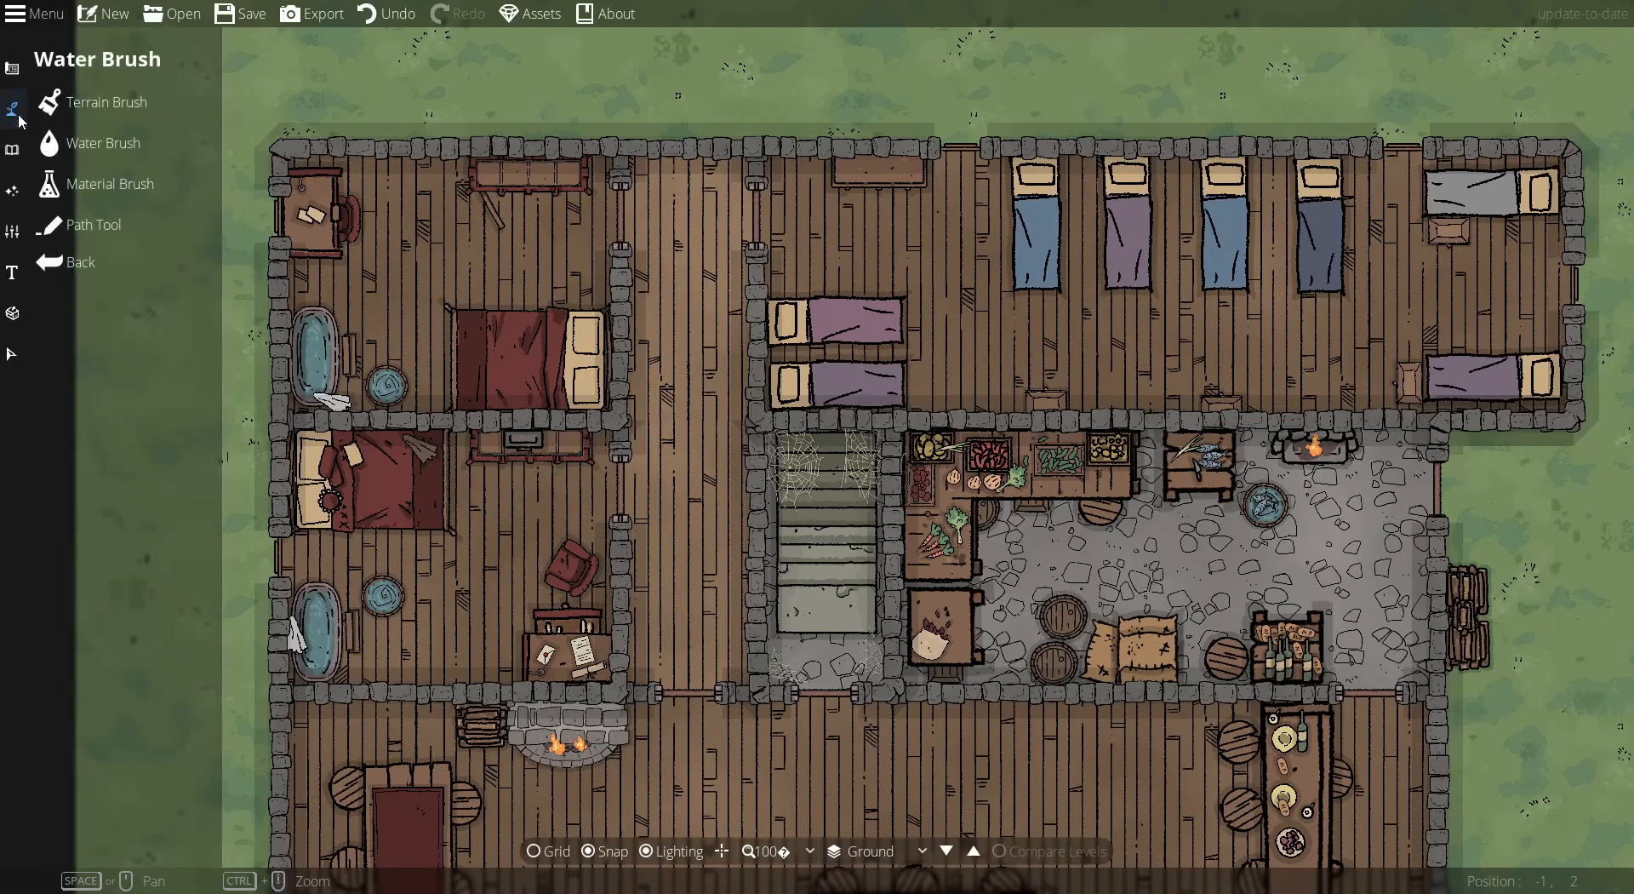
pyautogui.click(95, 151)
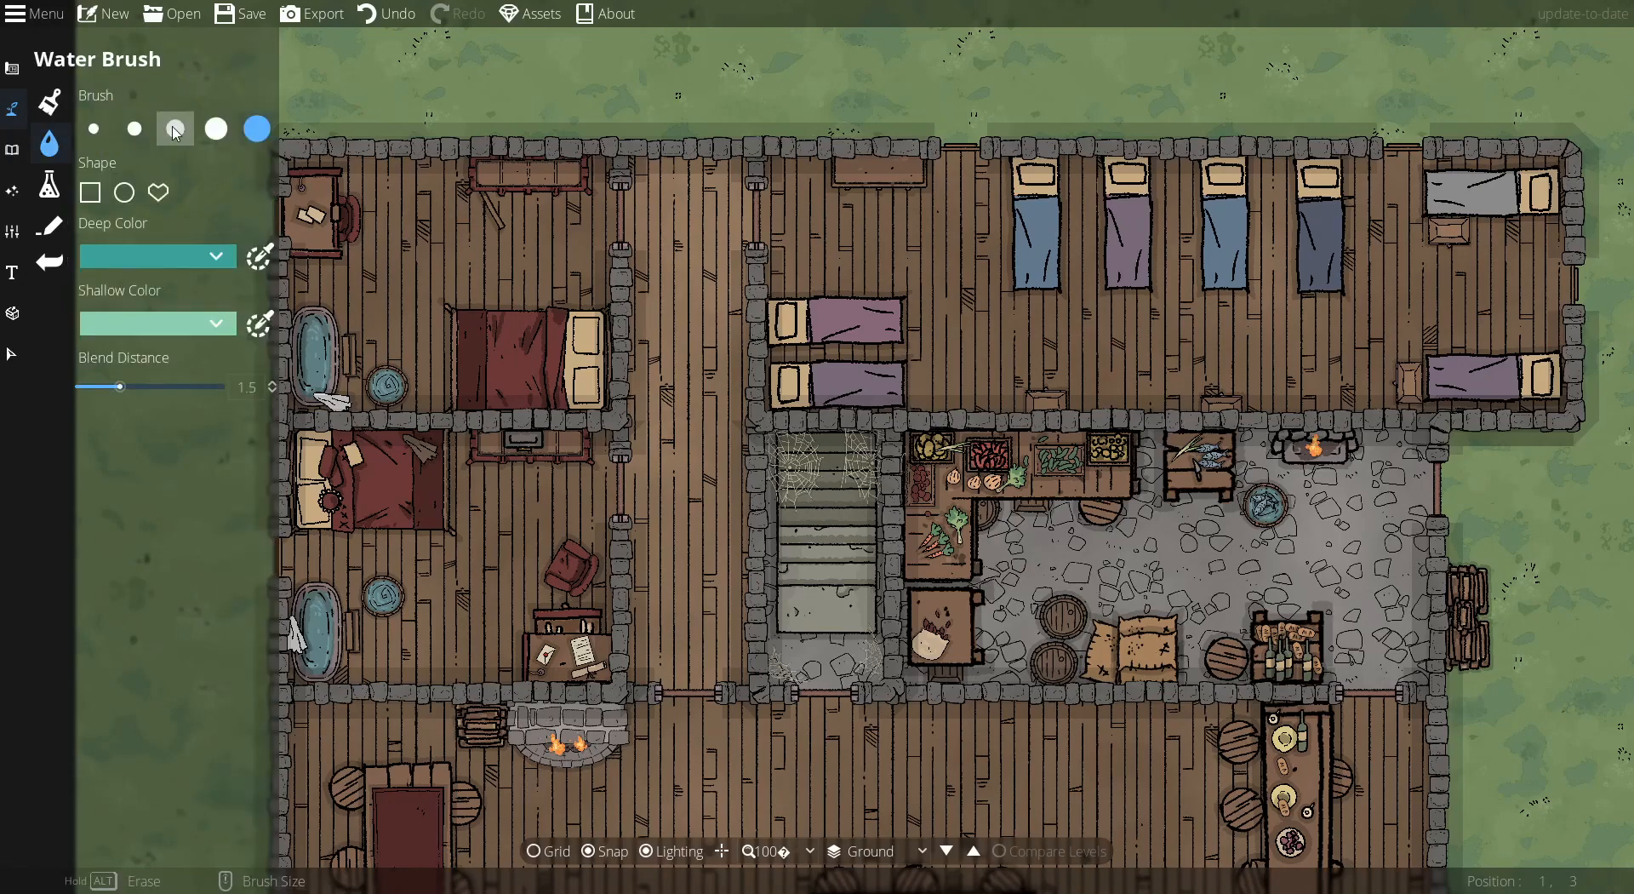
pyautogui.moveTo(404, 65); pyautogui.dragTo(378, 204)
pyautogui.moveTo(394, 128); pyautogui.dragTo(692, 128)
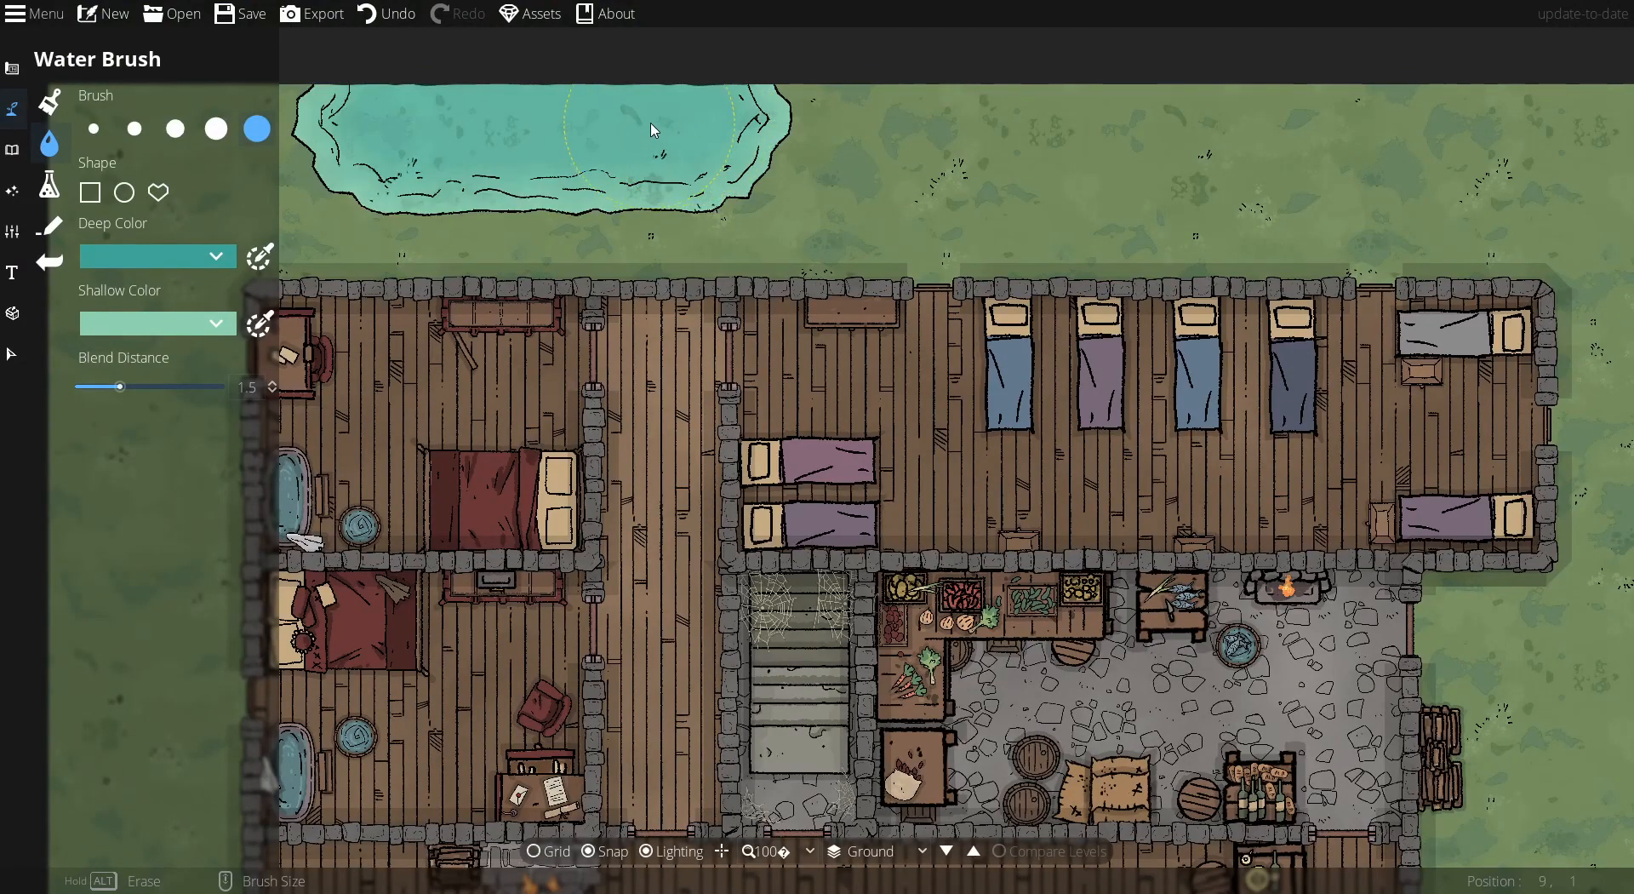
pyautogui.moveTo(811, 107); pyautogui.dragTo(749, 105)
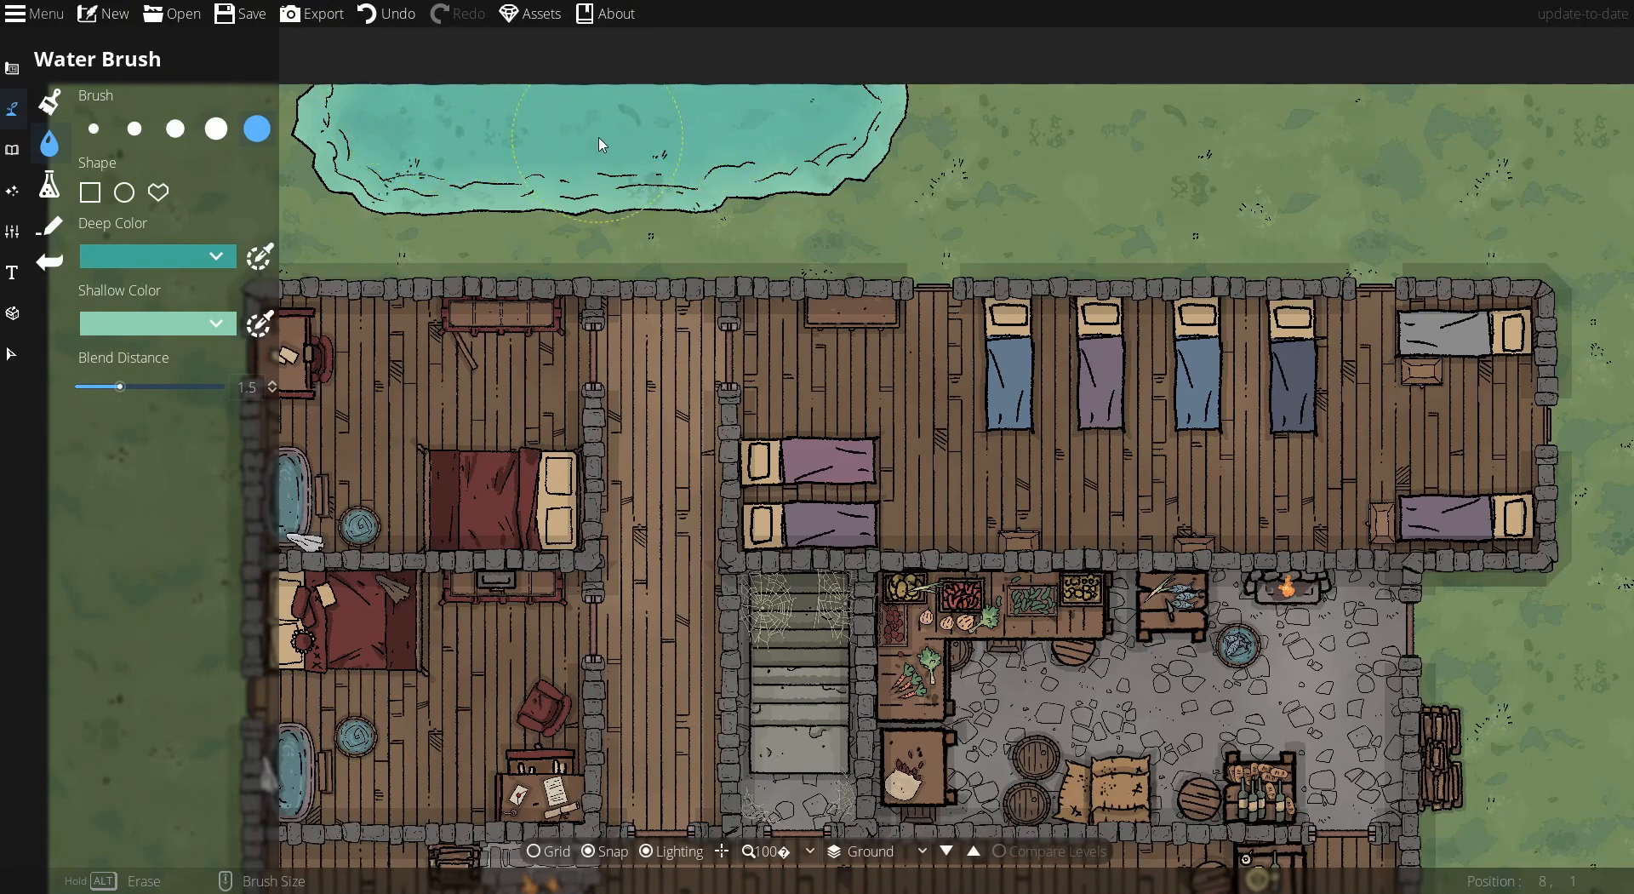
# Paint water from the pond across the north wall into the hallway, and erase it together with the pond's eastern part
pyautogui.click(646, 257)
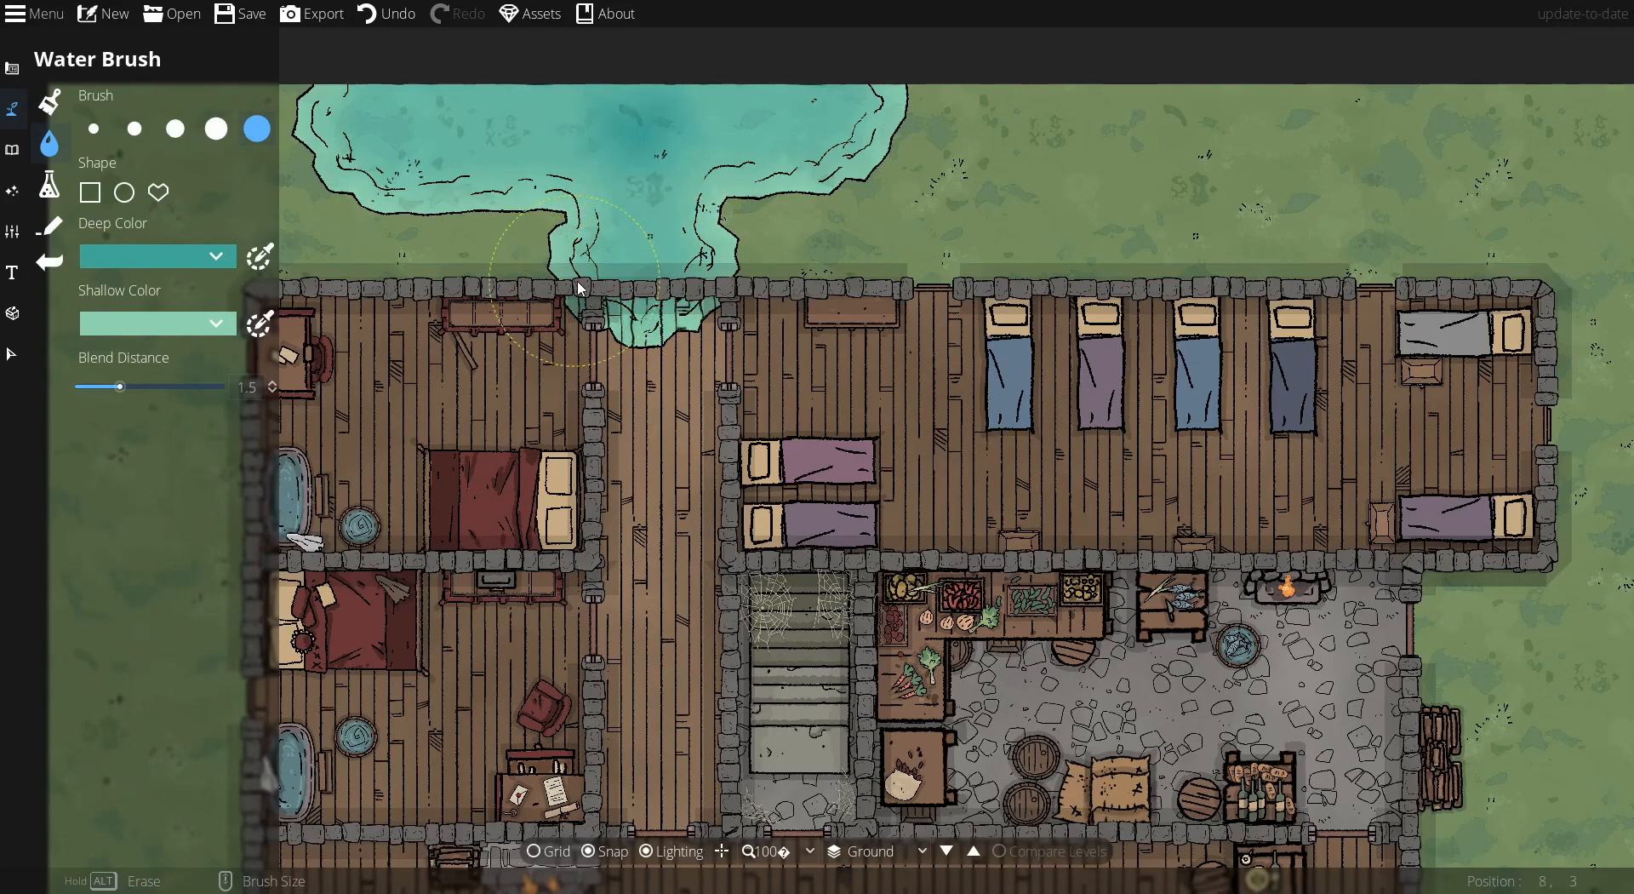
pyautogui.moveTo(619, 369); pyautogui.dragTo(662, 356)
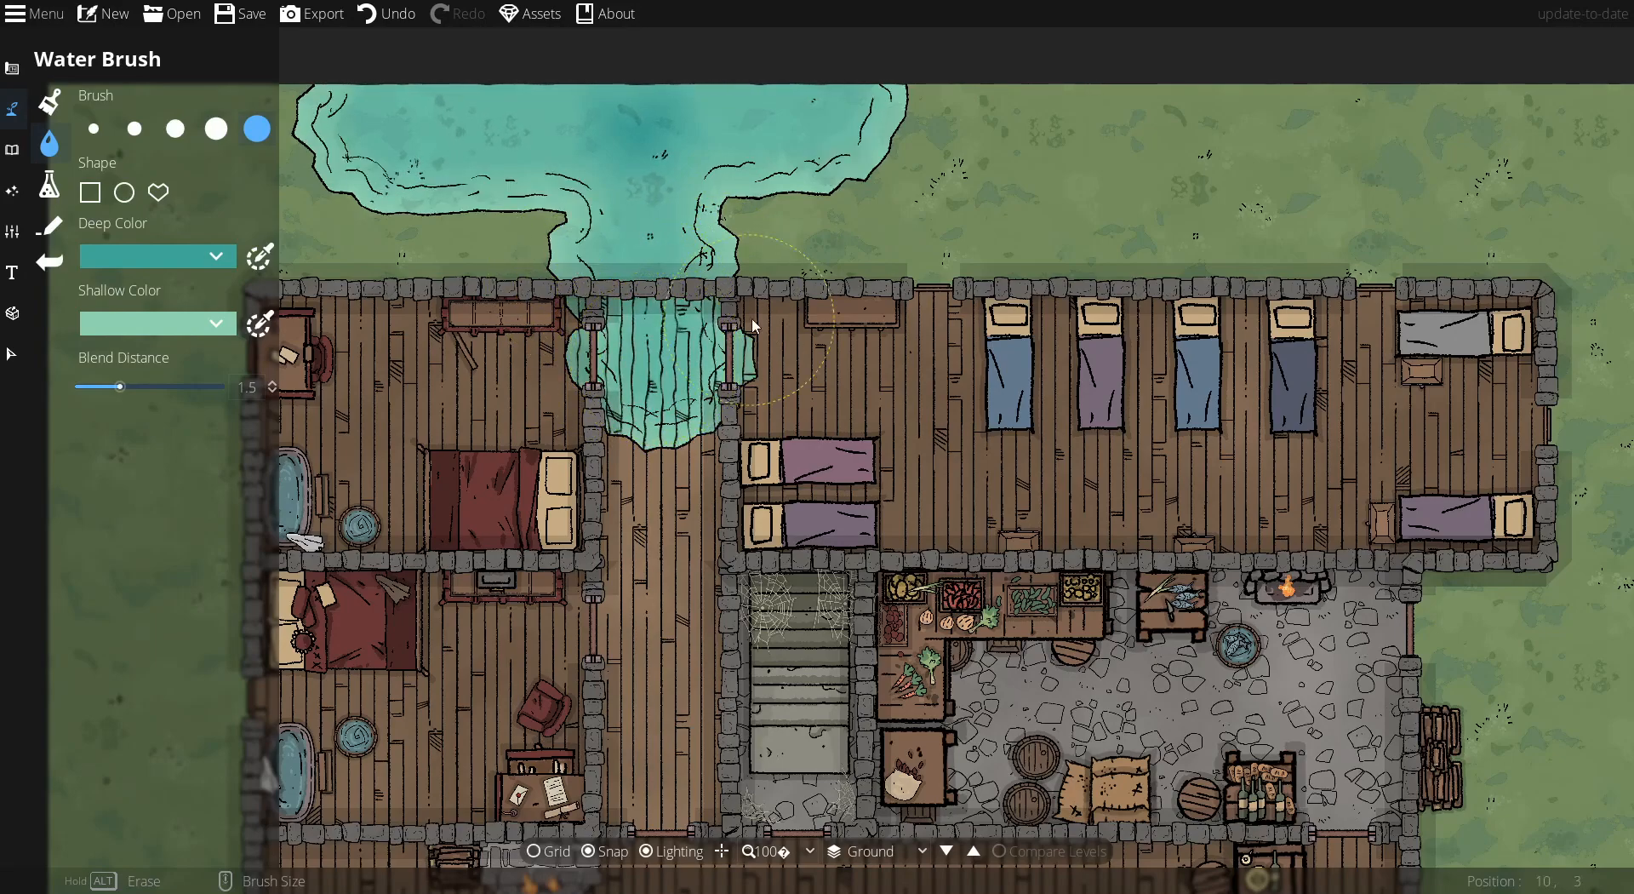
pyautogui.click(676, 228)
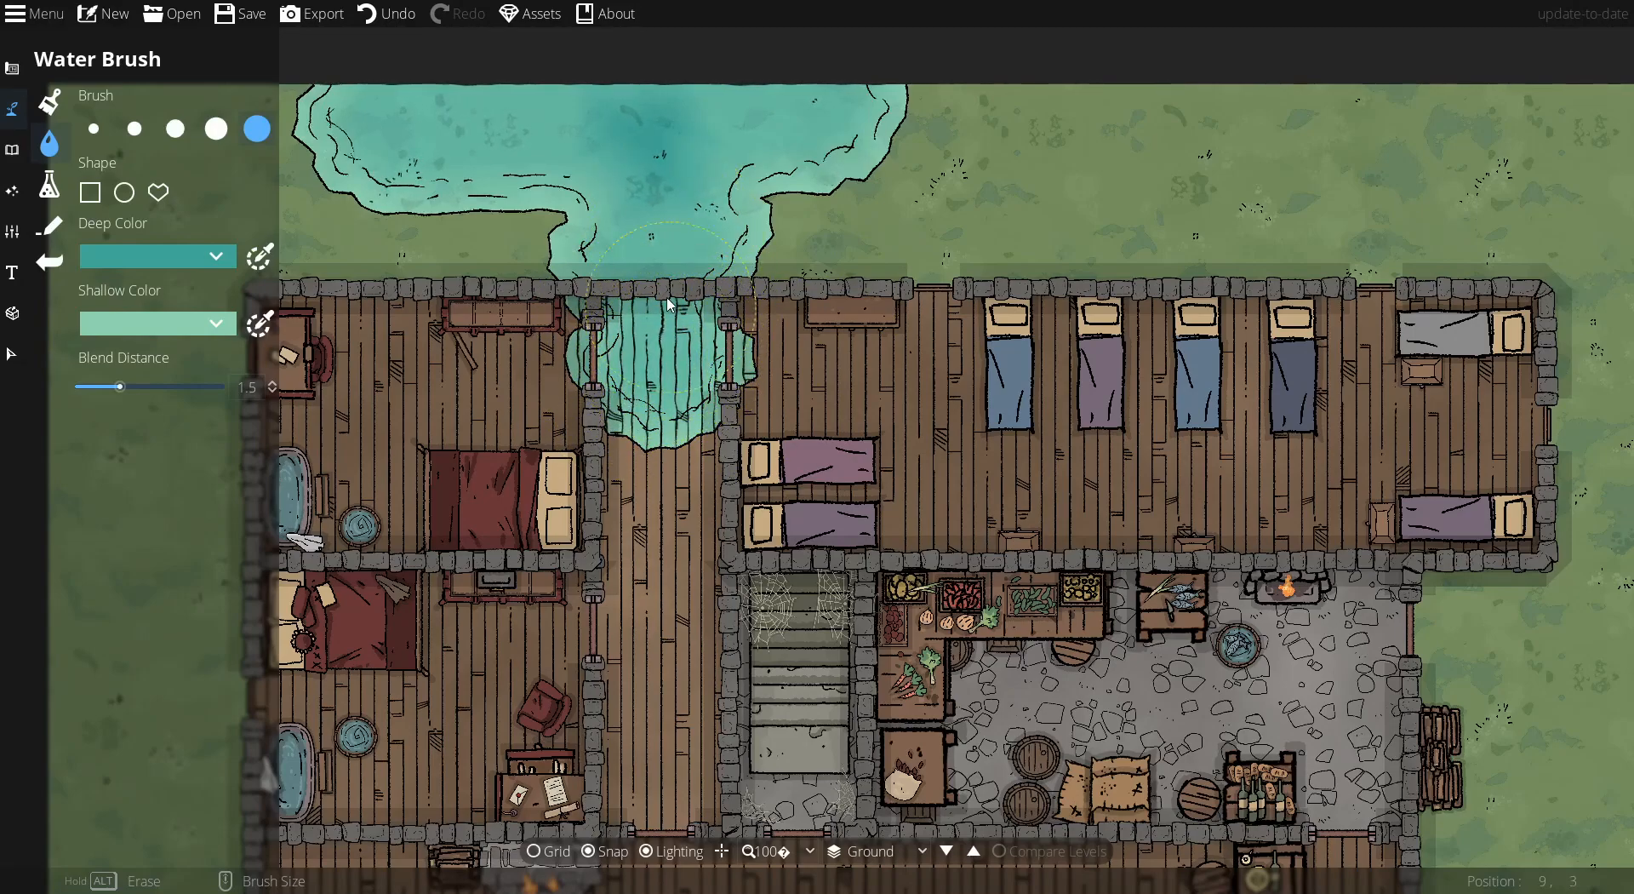
pyautogui.moveTo(644, 256); pyautogui.dragTo(652, 245)
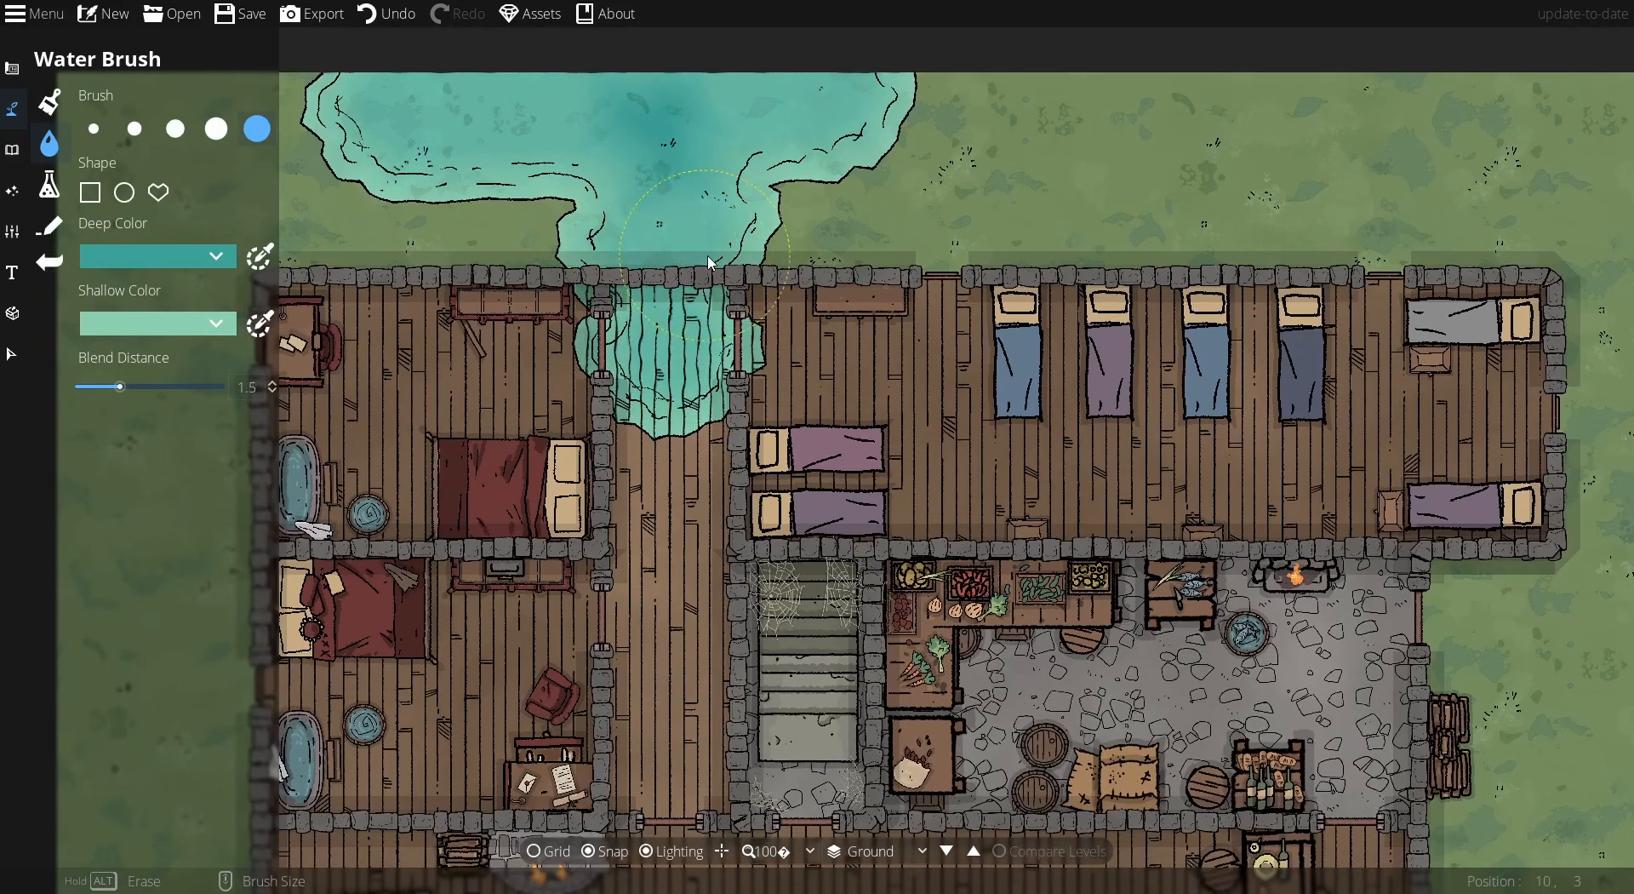
pyautogui.moveTo(739, 378)
pyautogui.mouseDown()
pyautogui.moveTo(622, 374)
pyautogui.moveTo(598, 335)
pyautogui.moveTo(695, 289)
pyautogui.moveTo(732, 249)
pyautogui.moveTo(595, 211)
pyautogui.moveTo(596, 166)
pyautogui.moveTo(715, 162)
pyautogui.moveTo(830, 124)
pyautogui.mouseUp()
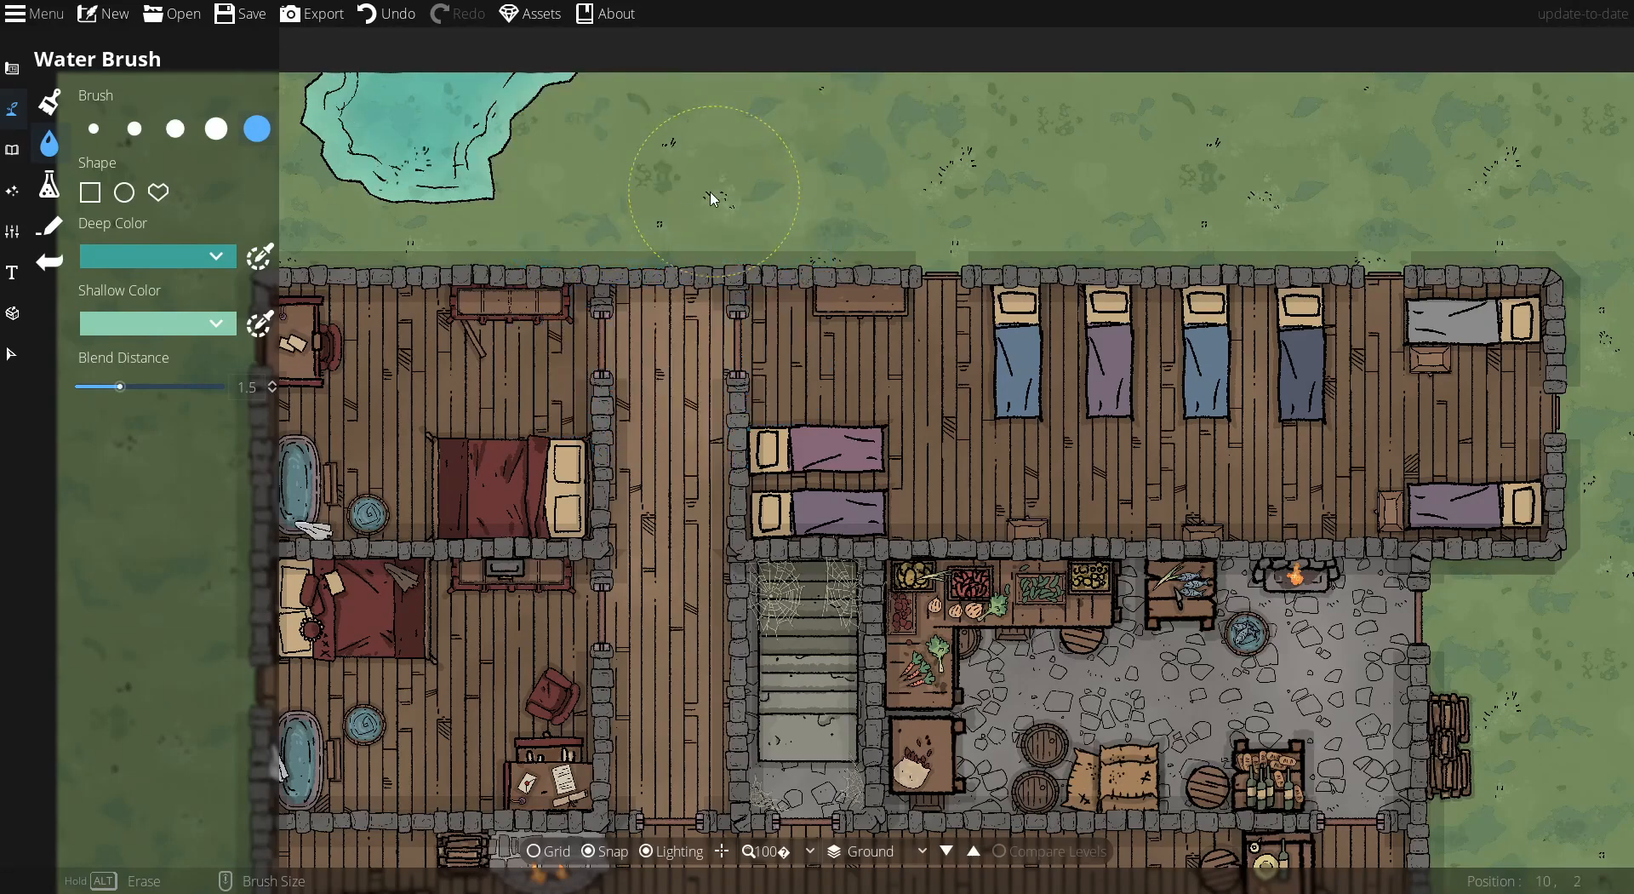
# Extend the remaining pond eastward and fill in its western side along the map's north edge
pyautogui.moveTo(532, 140)
pyautogui.mouseDown()
pyautogui.moveTo(628, 127)
pyautogui.moveTo(600, 161)
pyautogui.moveTo(692, 130)
pyautogui.mouseUp()
pyautogui.click(367, 96)
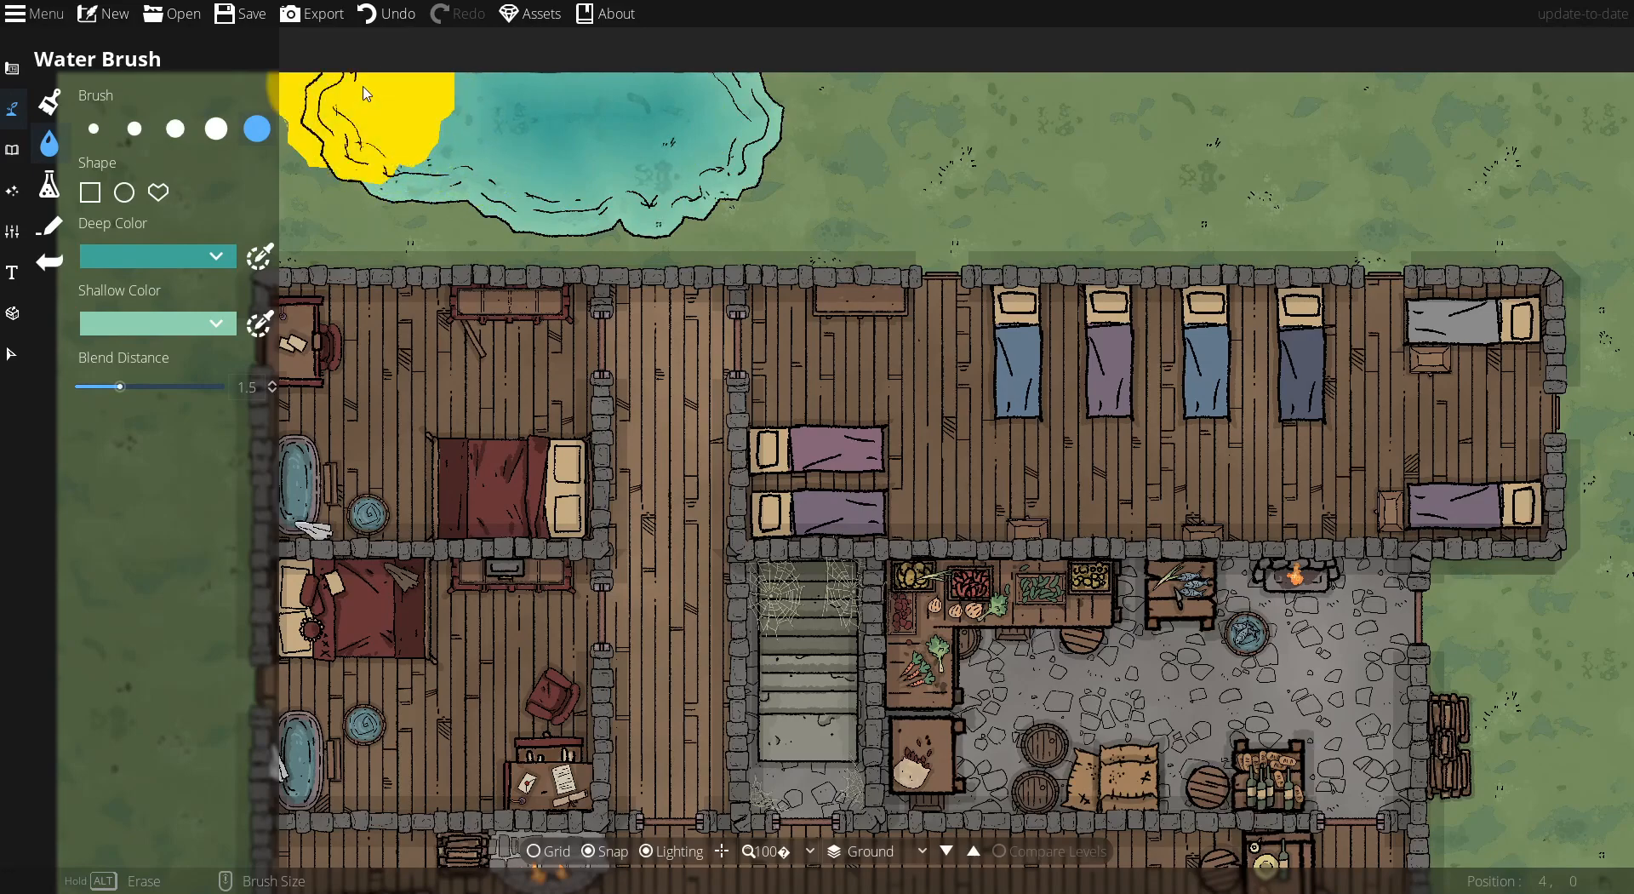
pyautogui.click(383, 141)
pyautogui.click(710, 92)
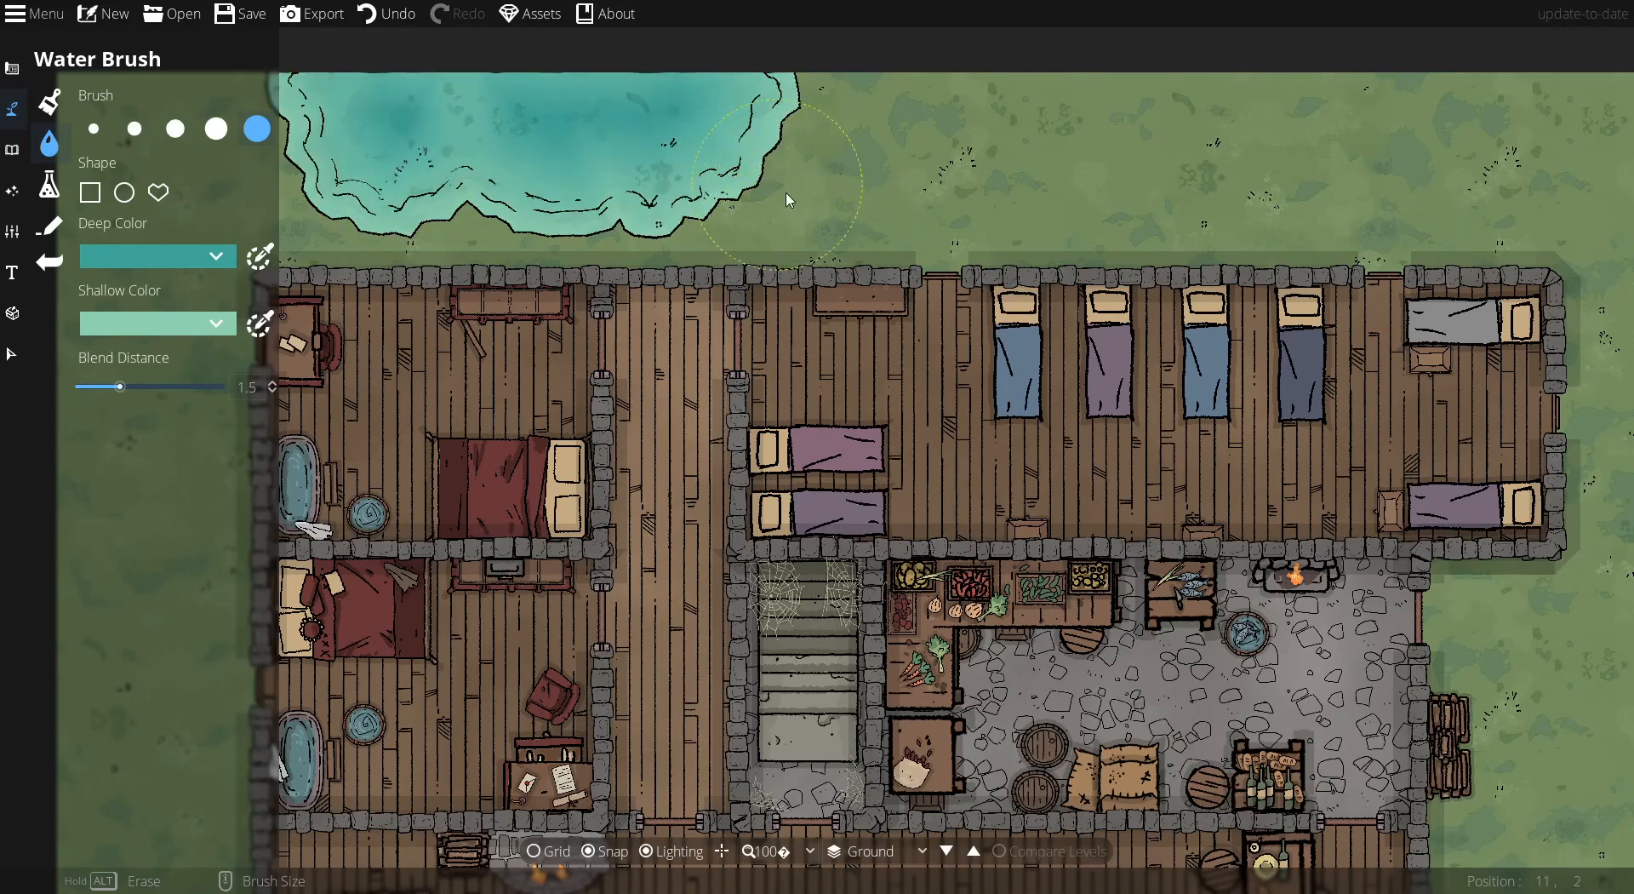
pyautogui.click(464, 121)
pyautogui.moveTo(582, 120)
pyautogui.mouseDown()
pyautogui.moveTo(513, 79)
pyautogui.moveTo(474, 120)
pyautogui.mouseUp()
pyautogui.moveTo(461, 80)
pyautogui.mouseDown()
pyautogui.moveTo(434, 85)
pyautogui.moveTo(549, 93)
pyautogui.moveTo(514, 101)
pyautogui.mouseUp()
pyautogui.moveTo(359, 96)
pyautogui.mouseDown()
pyautogui.moveTo(766, 98)
pyautogui.moveTo(625, 129)
pyautogui.mouseUp()
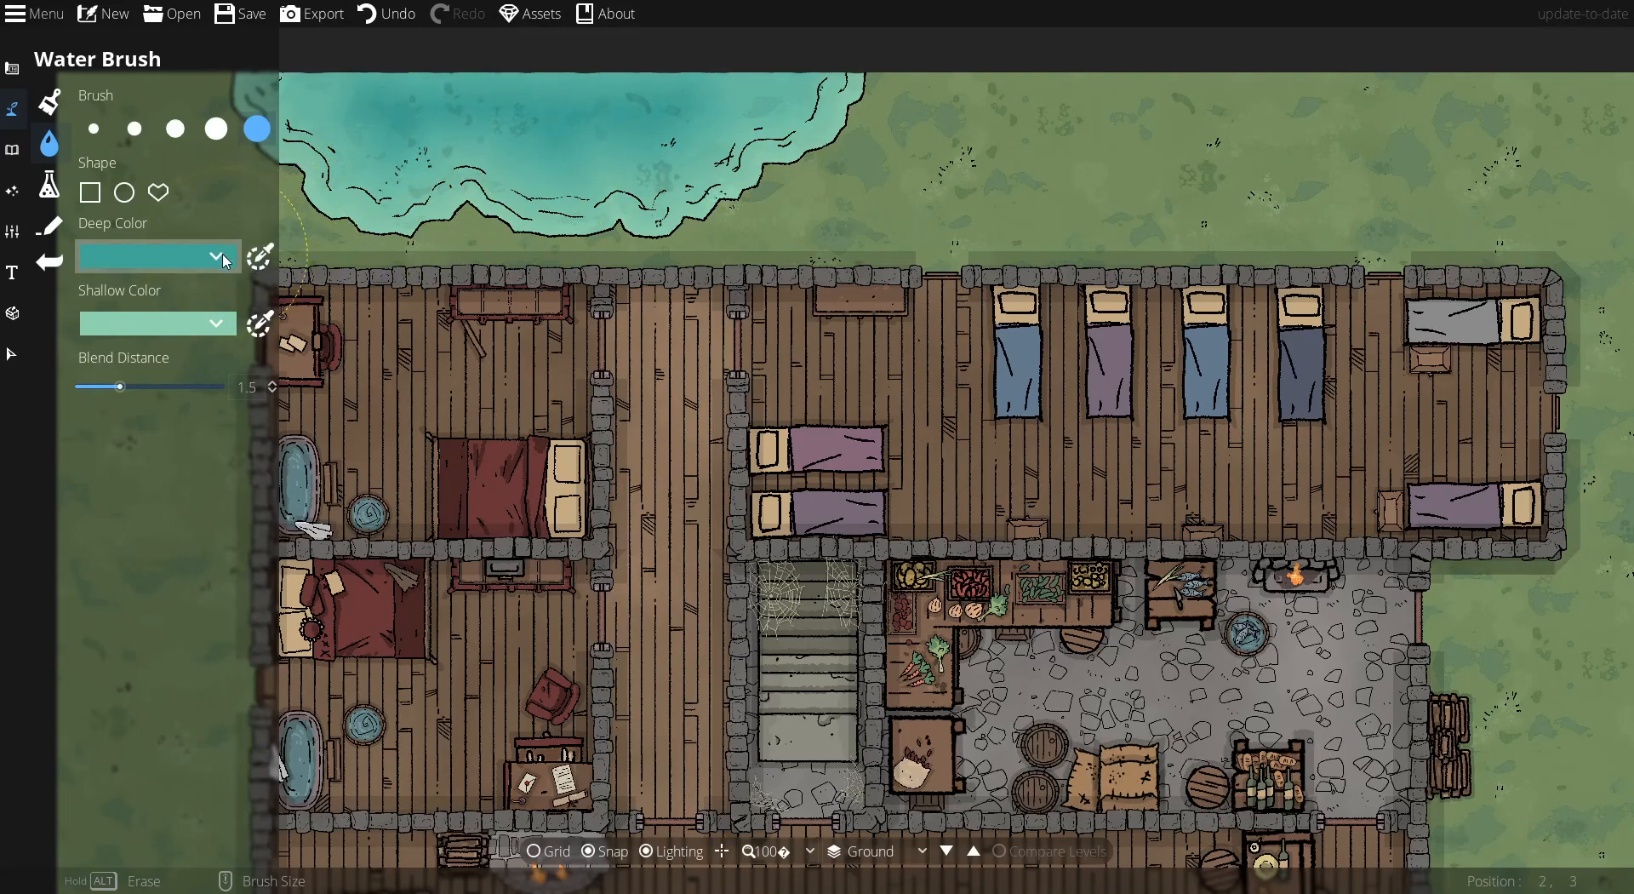
# Set the water's deep color to blue and shallow color to light blue, and extend the pond further east
pyautogui.click(225, 260)
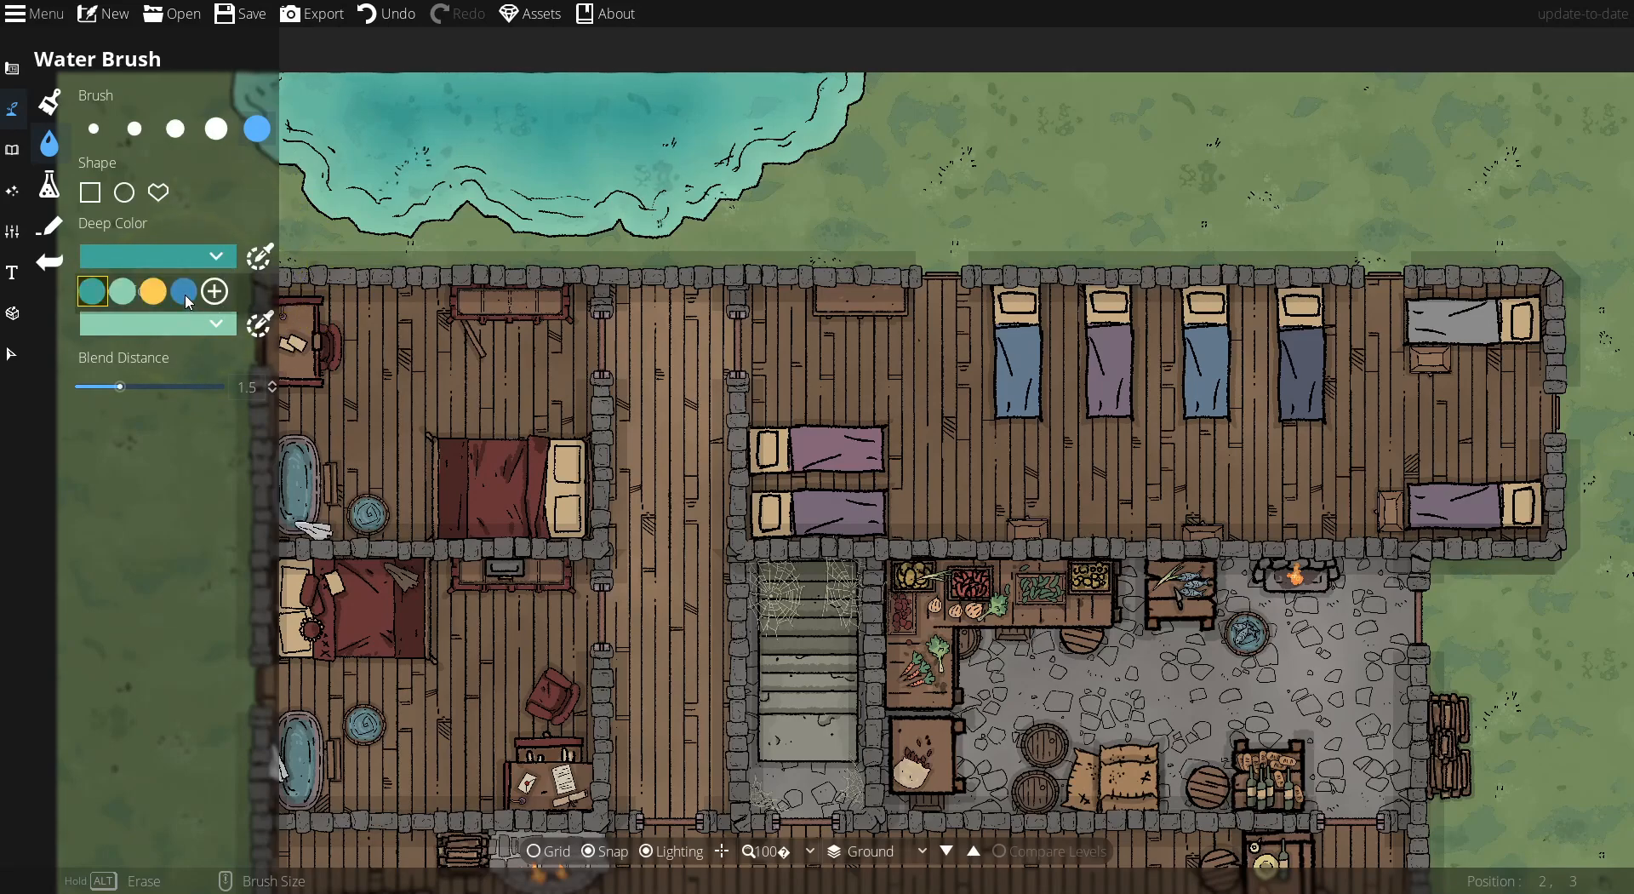
pyautogui.click(185, 295)
pyautogui.click(224, 327)
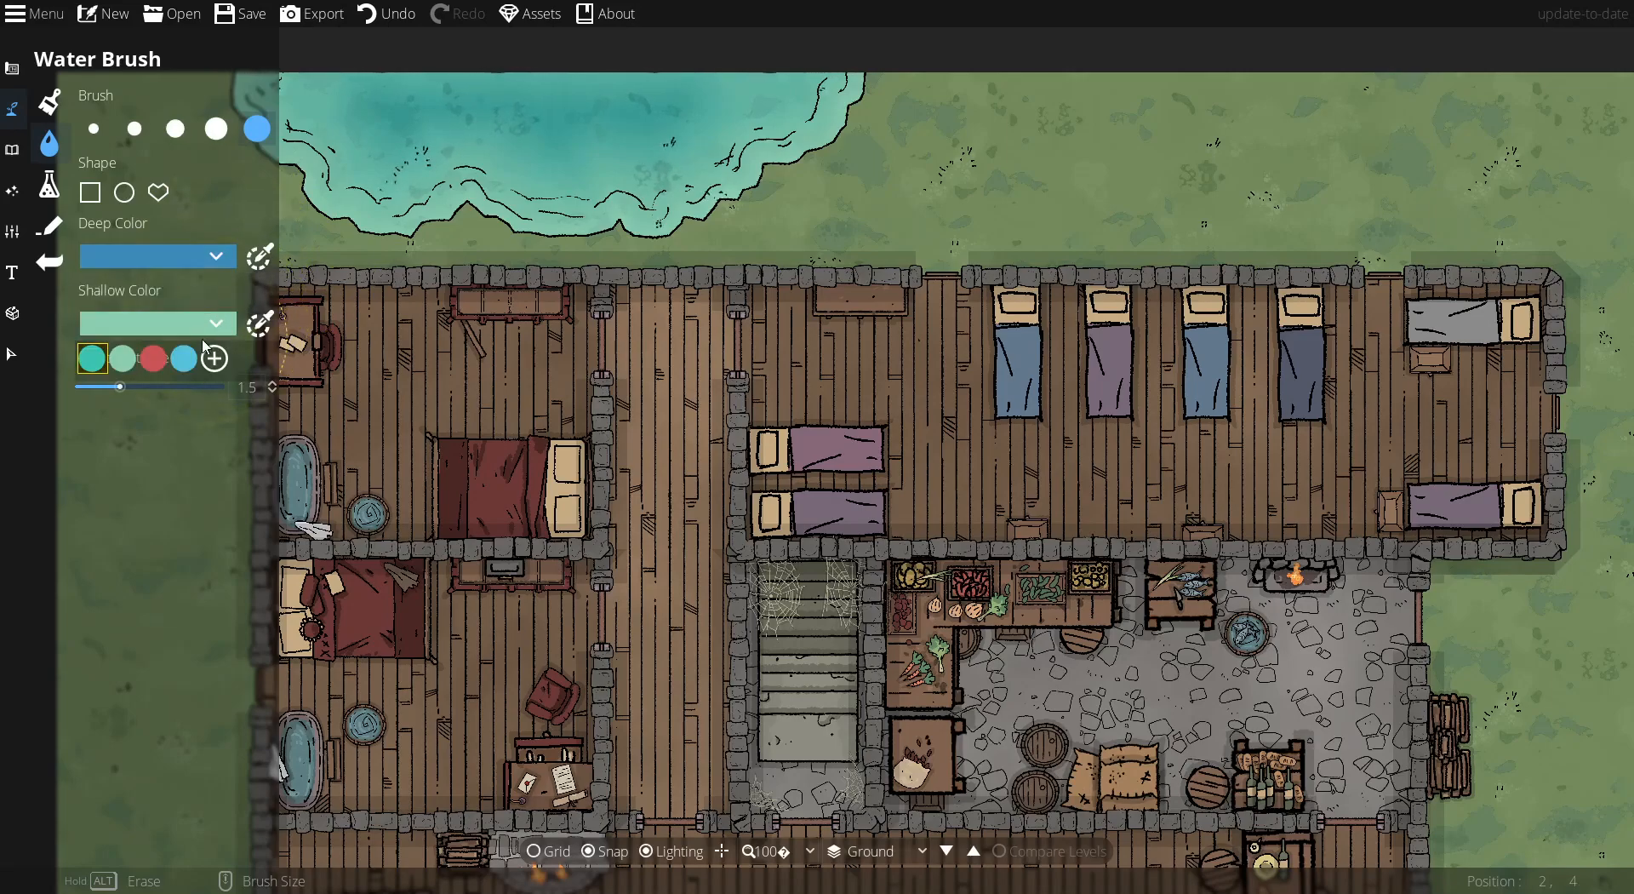
pyautogui.click(196, 358)
pyautogui.moveTo(310, 120)
pyautogui.mouseDown()
pyautogui.moveTo(436, 117)
pyautogui.moveTo(768, 102)
pyautogui.mouseUp()
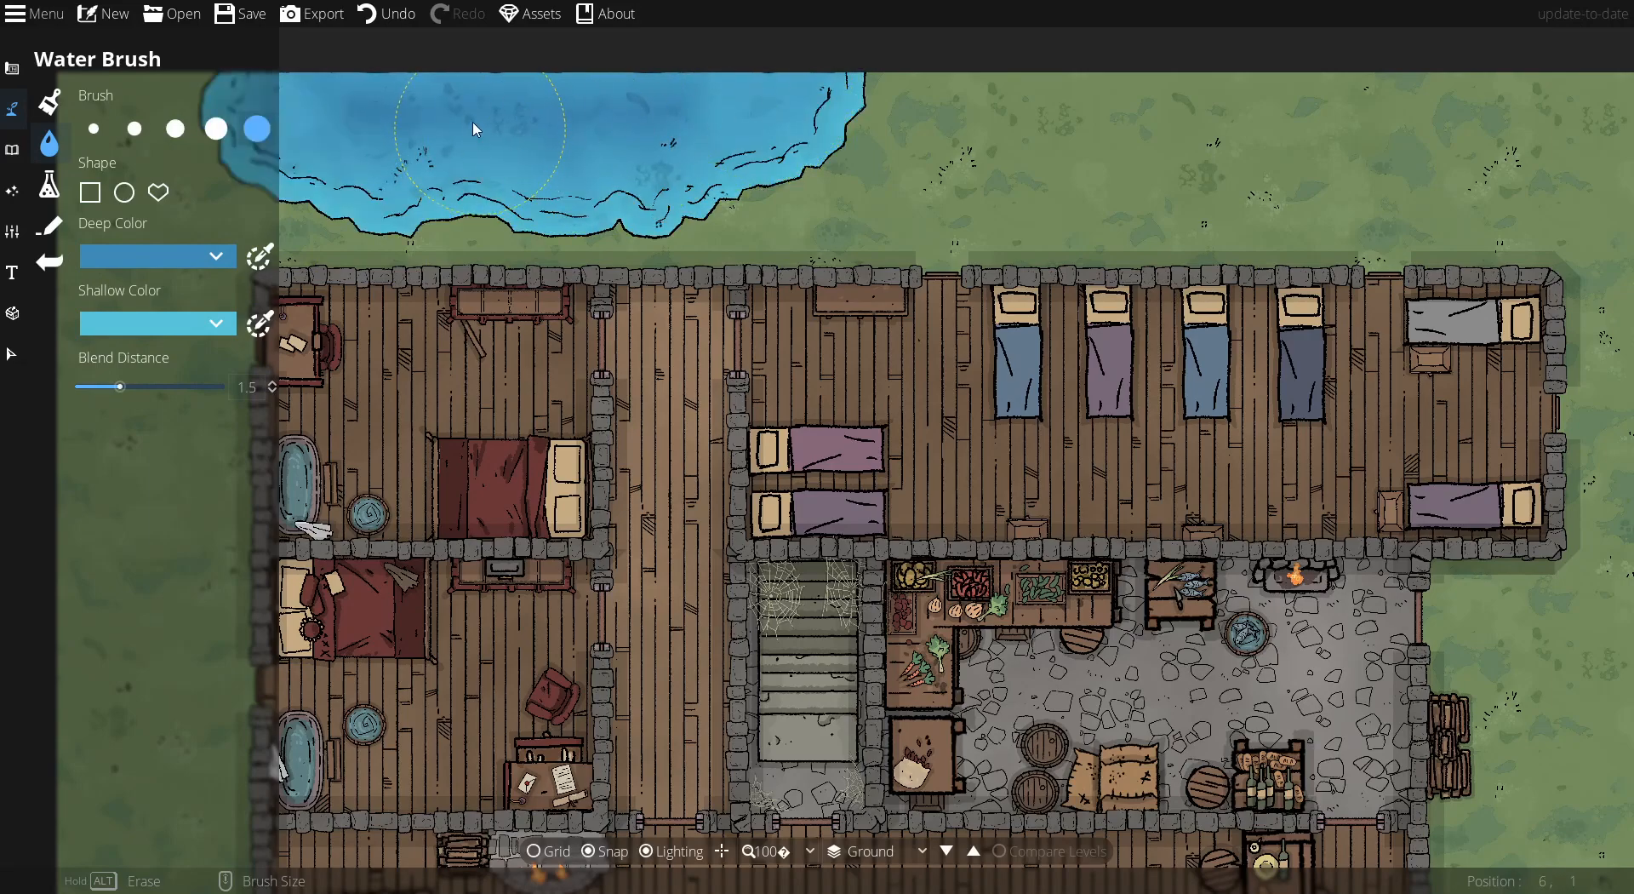
pyautogui.moveTo(649, 100)
pyautogui.mouseDown()
pyautogui.moveTo(799, 78)
pyautogui.moveTo(749, 144)
pyautogui.mouseUp()
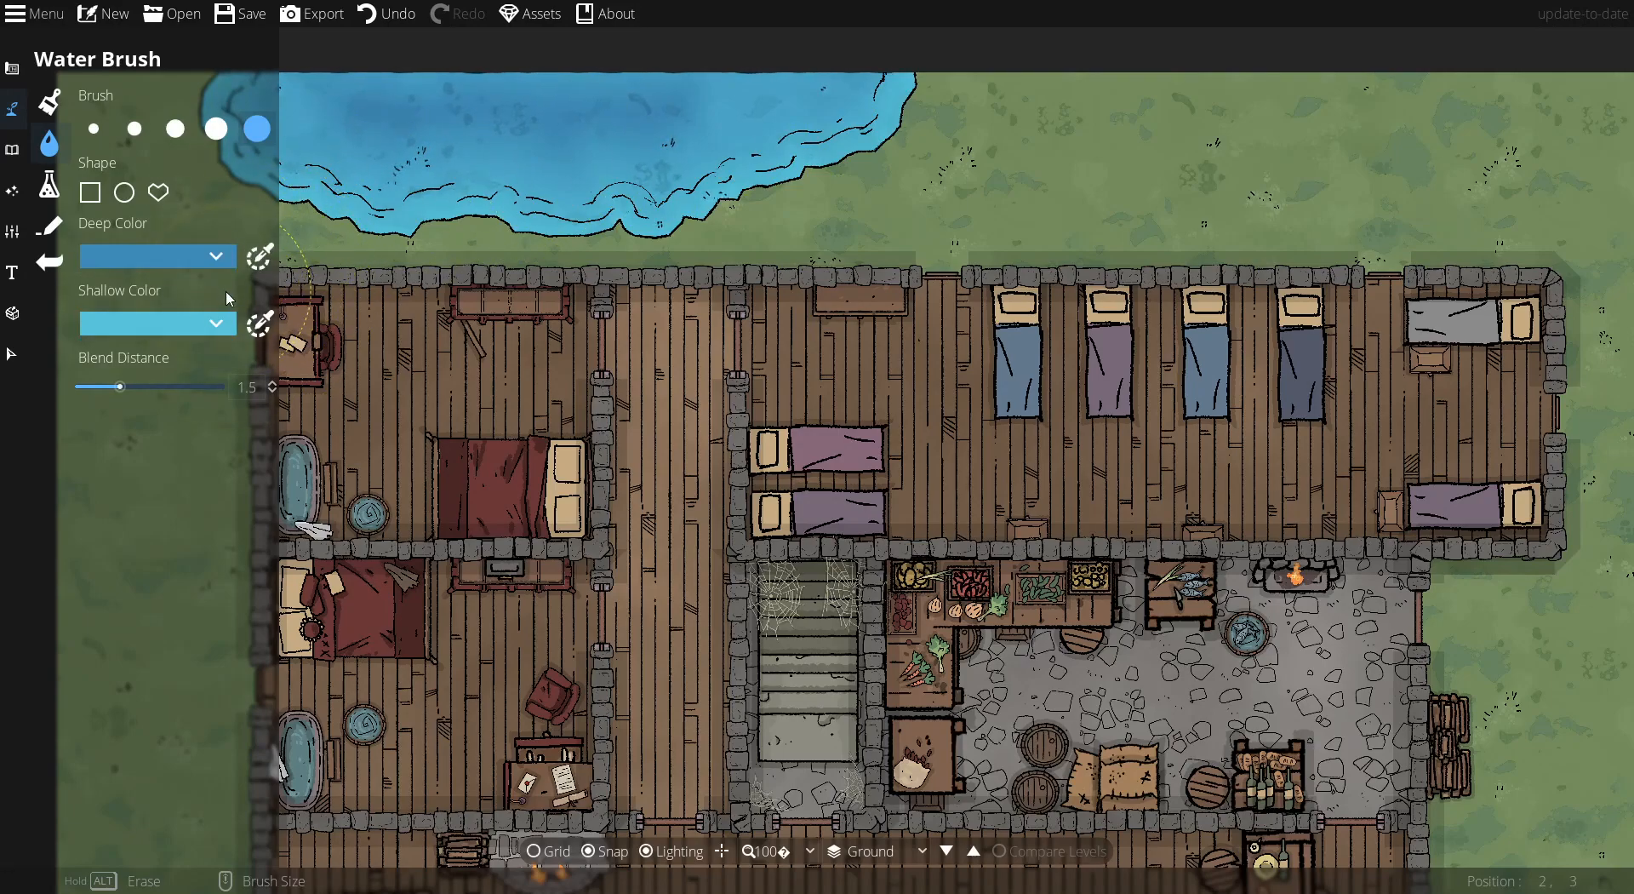
# Copy the deep color's hex value 3c8ab8 into the shallow color so both water colors match
pyautogui.click(258, 257)
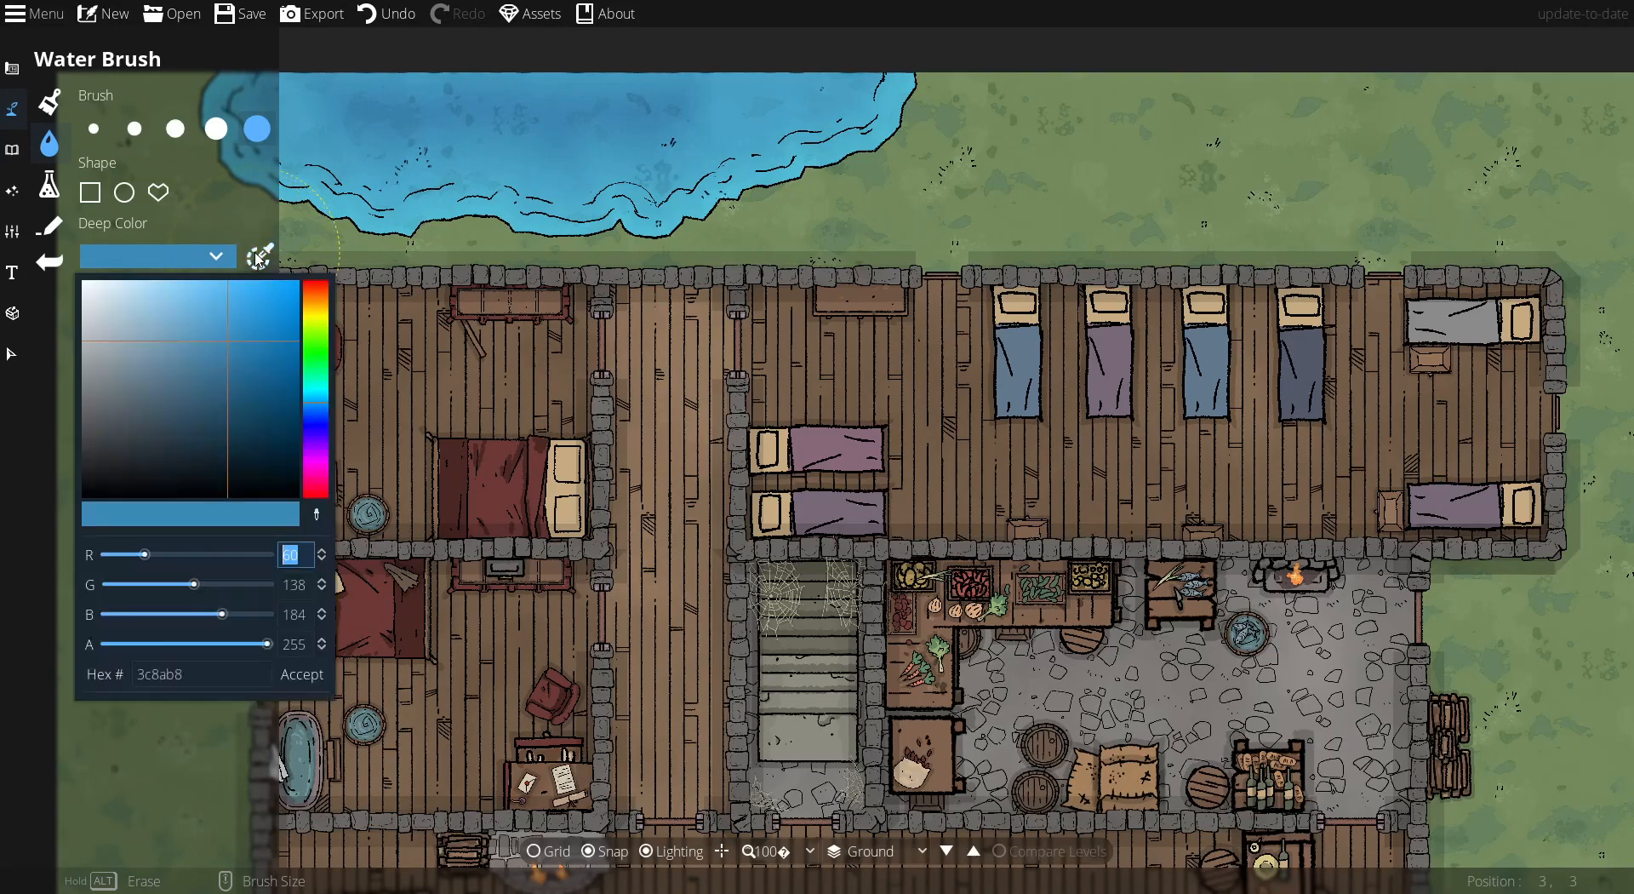
pyautogui.click(213, 665)
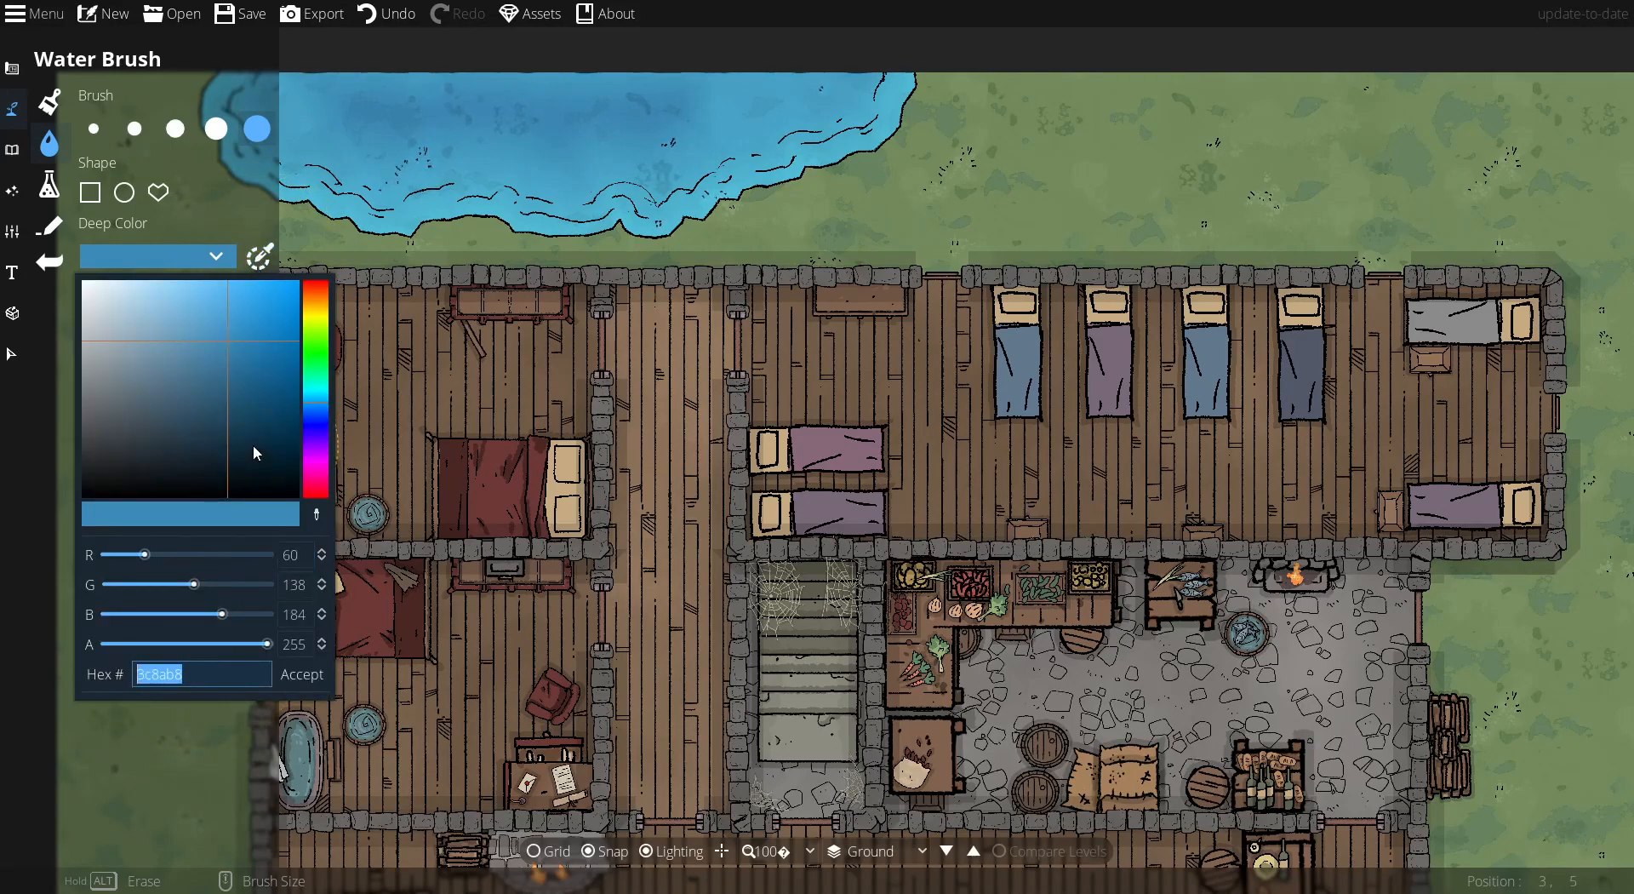
pyautogui.click(302, 674)
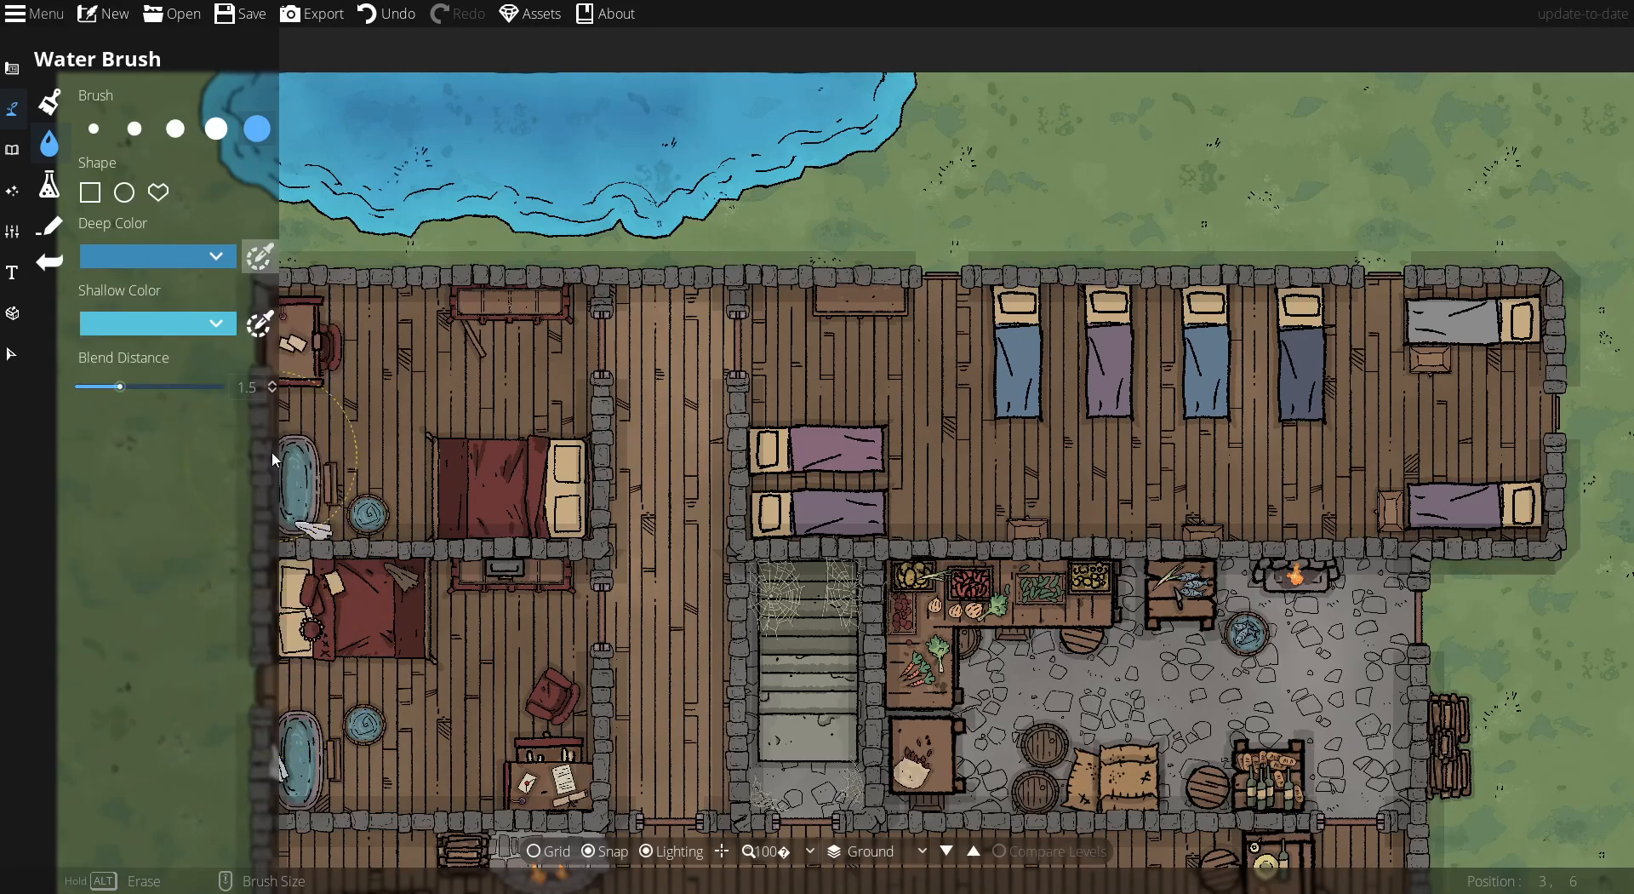
pyautogui.click(259, 327)
pyautogui.click(146, 734)
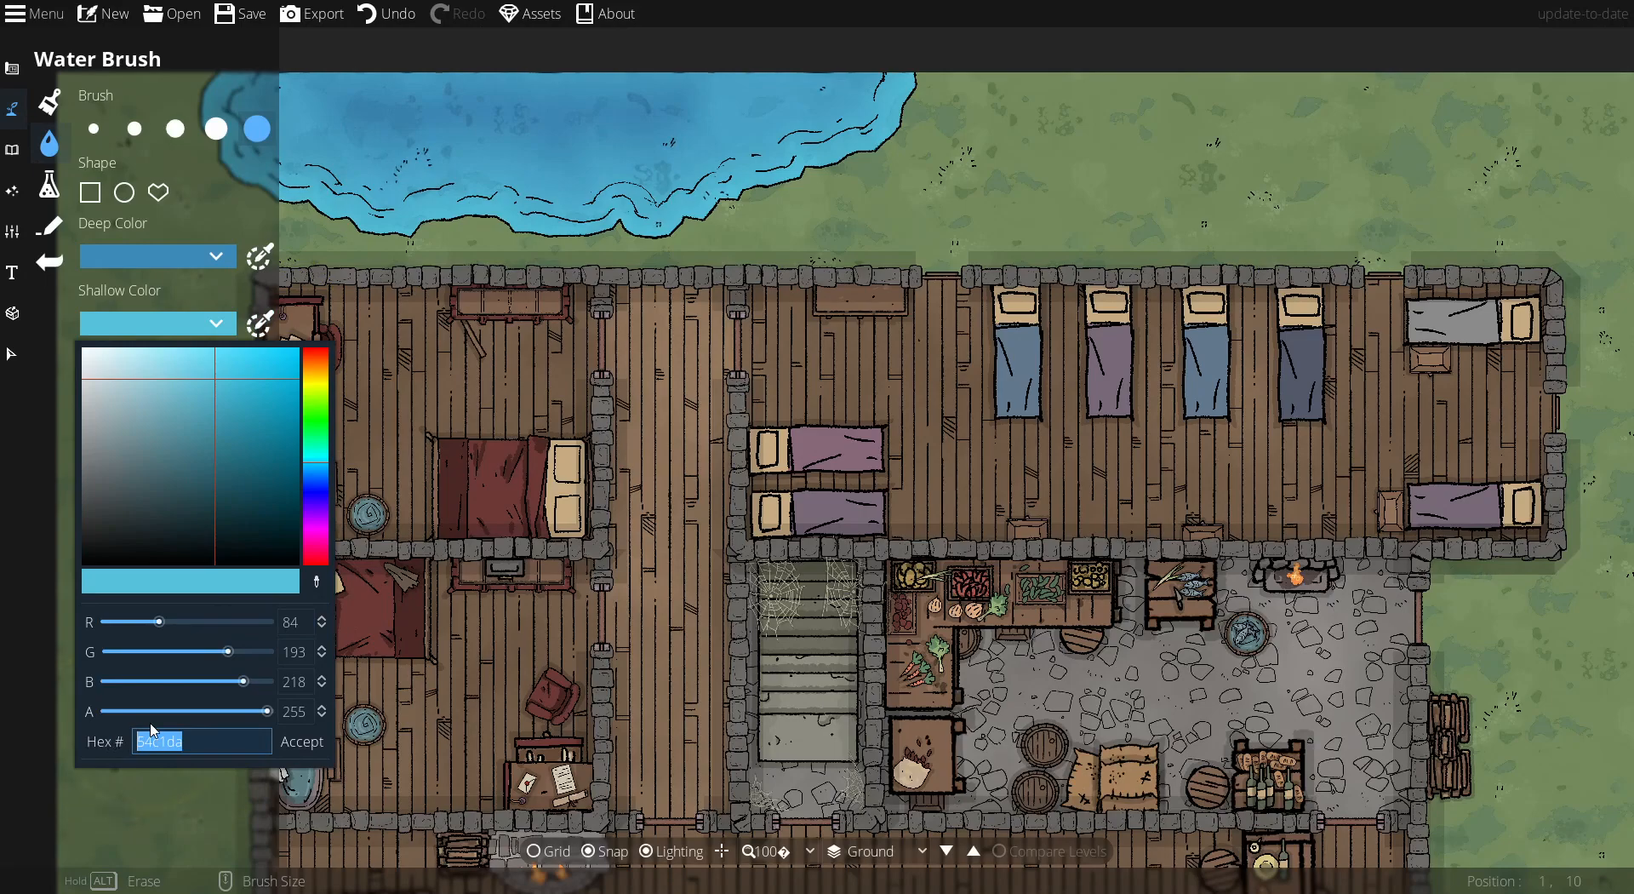
pyautogui.hotkey('ctrl', 'v')
pyautogui.click(300, 744)
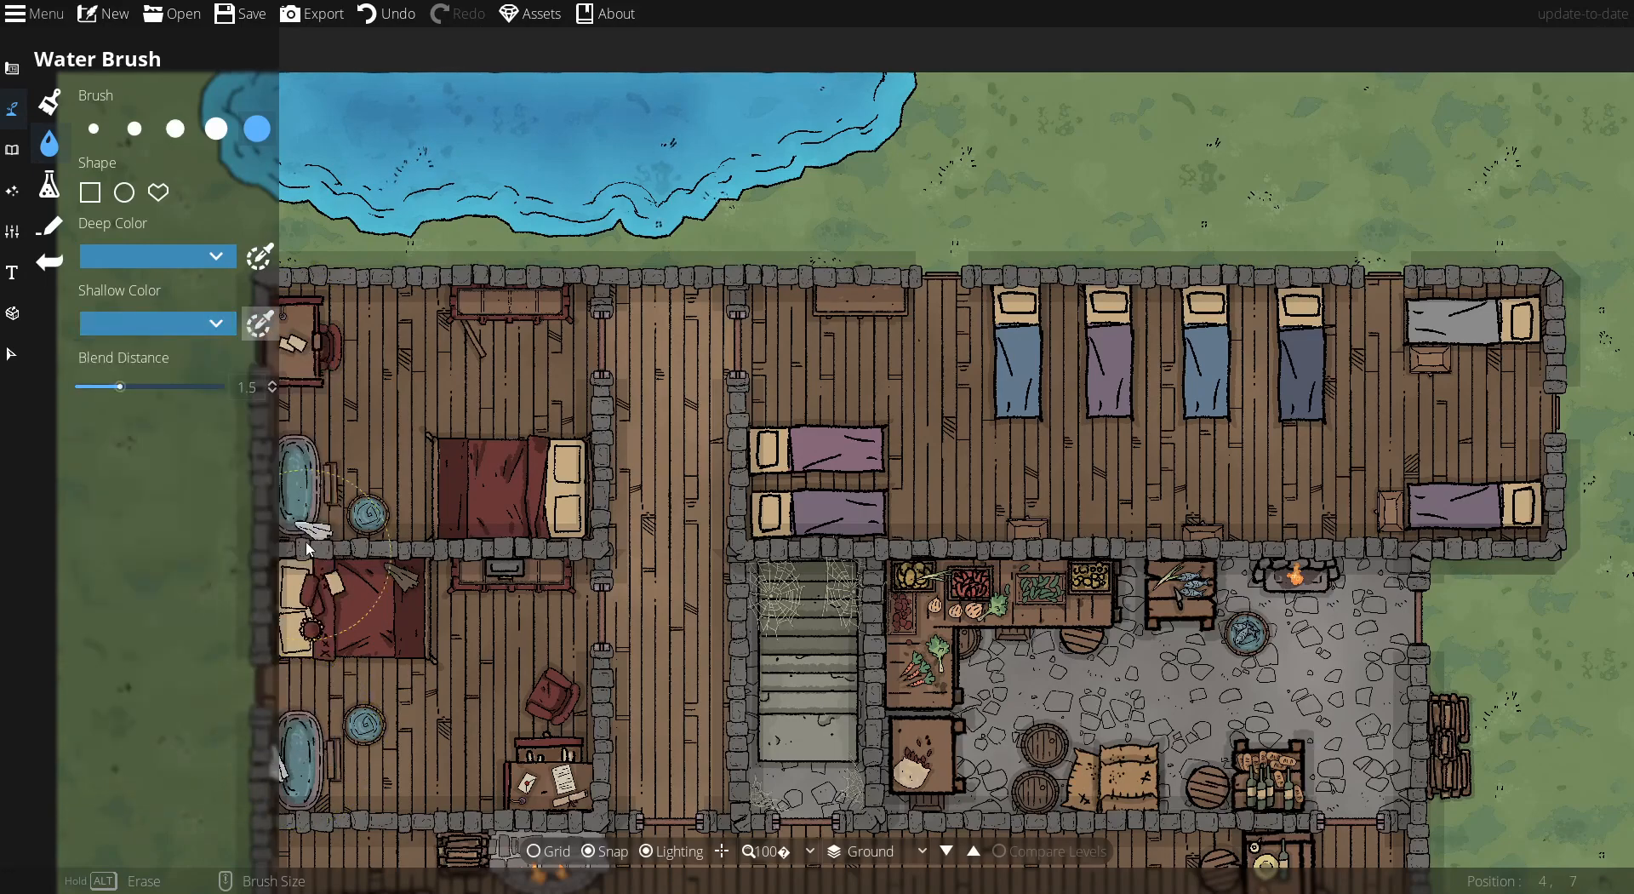
# Paint uniform blue water along the map's north edge with the largest brush, and erase all of it
pyautogui.moveTo(290, 128); pyautogui.dragTo(846, 110)
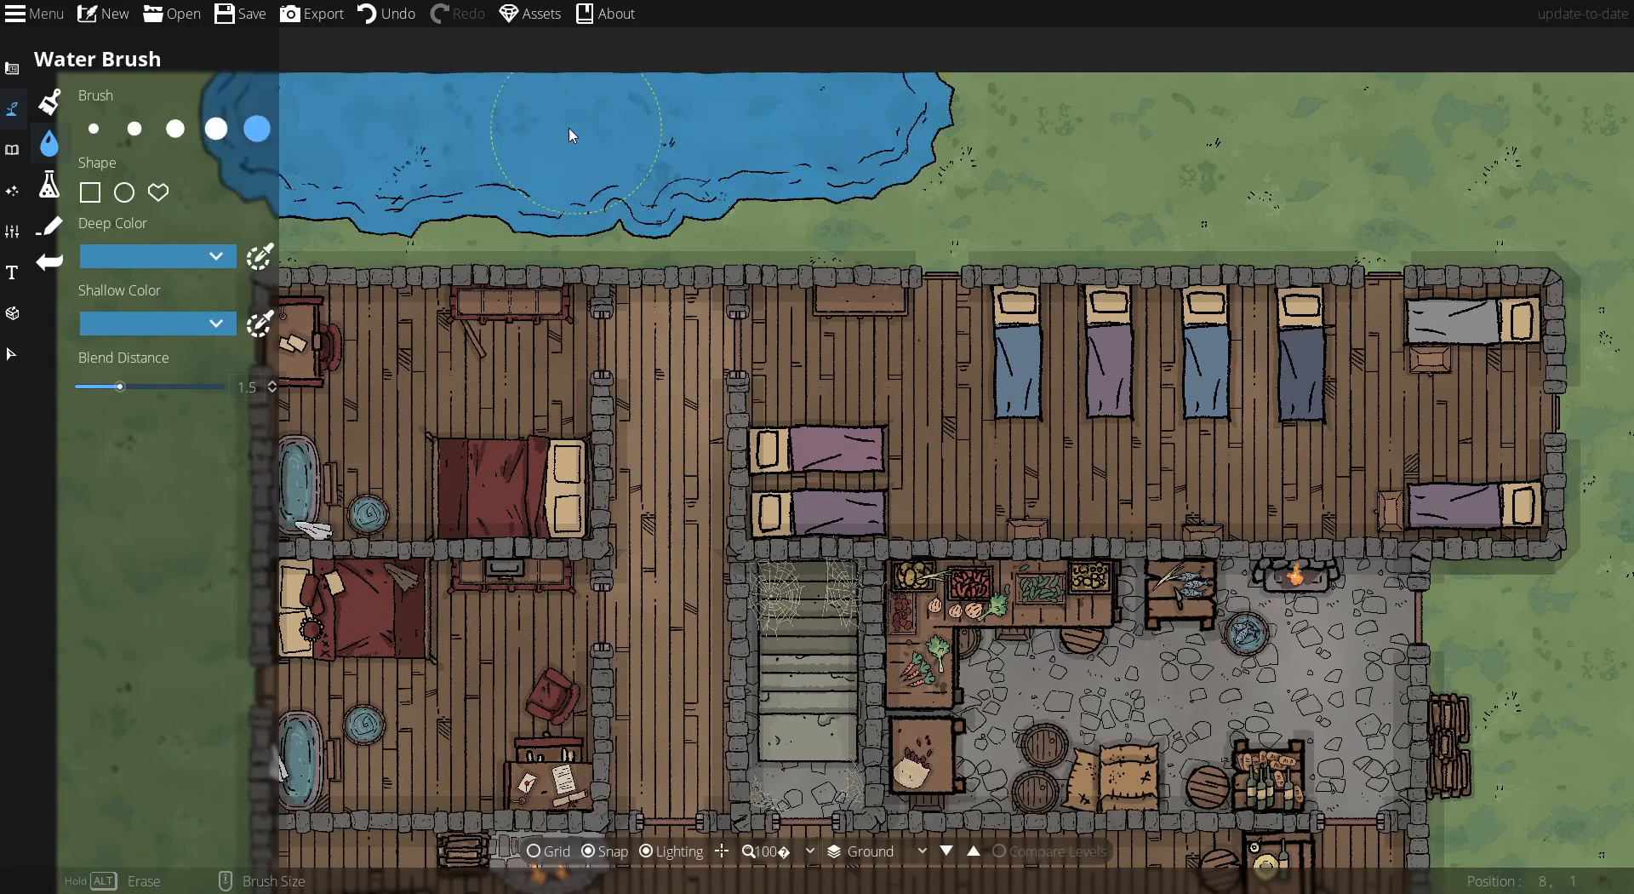
pyautogui.moveTo(312, 85)
pyautogui.mouseDown()
pyautogui.moveTo(887, 79)
pyautogui.moveTo(945, 111)
pyautogui.mouseUp()
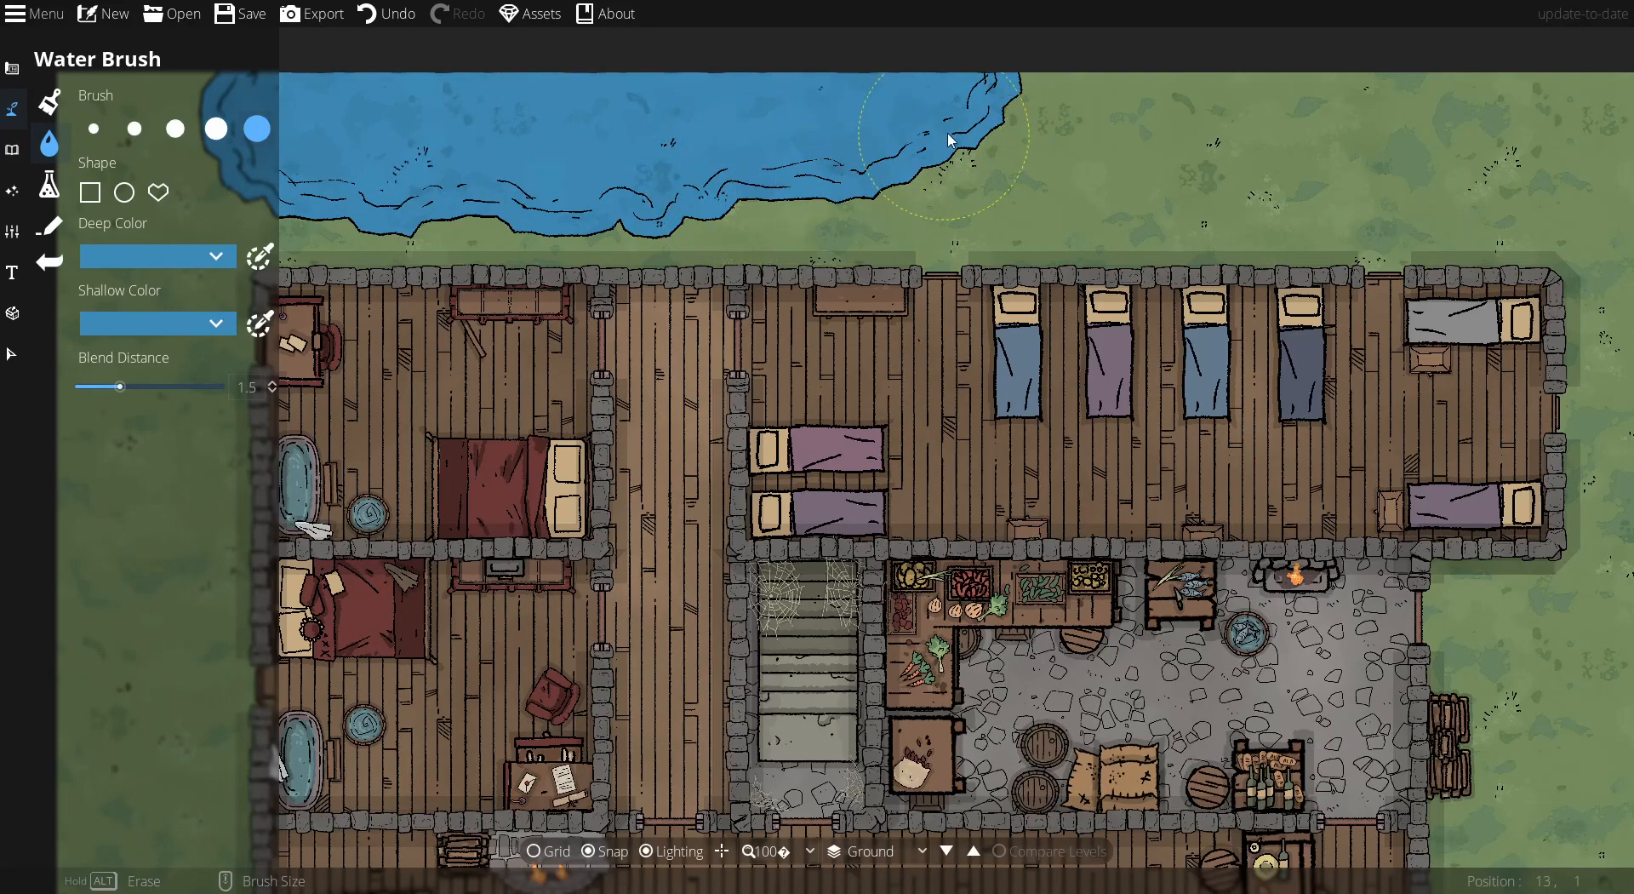
pyautogui.moveTo(1032, 76)
pyautogui.mouseDown()
pyautogui.moveTo(968, 116)
pyautogui.moveTo(901, 121)
pyautogui.moveTo(873, 89)
pyautogui.moveTo(758, 158)
pyautogui.moveTo(447, 203)
pyautogui.moveTo(524, 100)
pyautogui.moveTo(403, 173)
pyautogui.moveTo(239, 162)
pyautogui.mouseUp()
pyautogui.moveTo(302, 94); pyautogui.dragTo(305, 95)
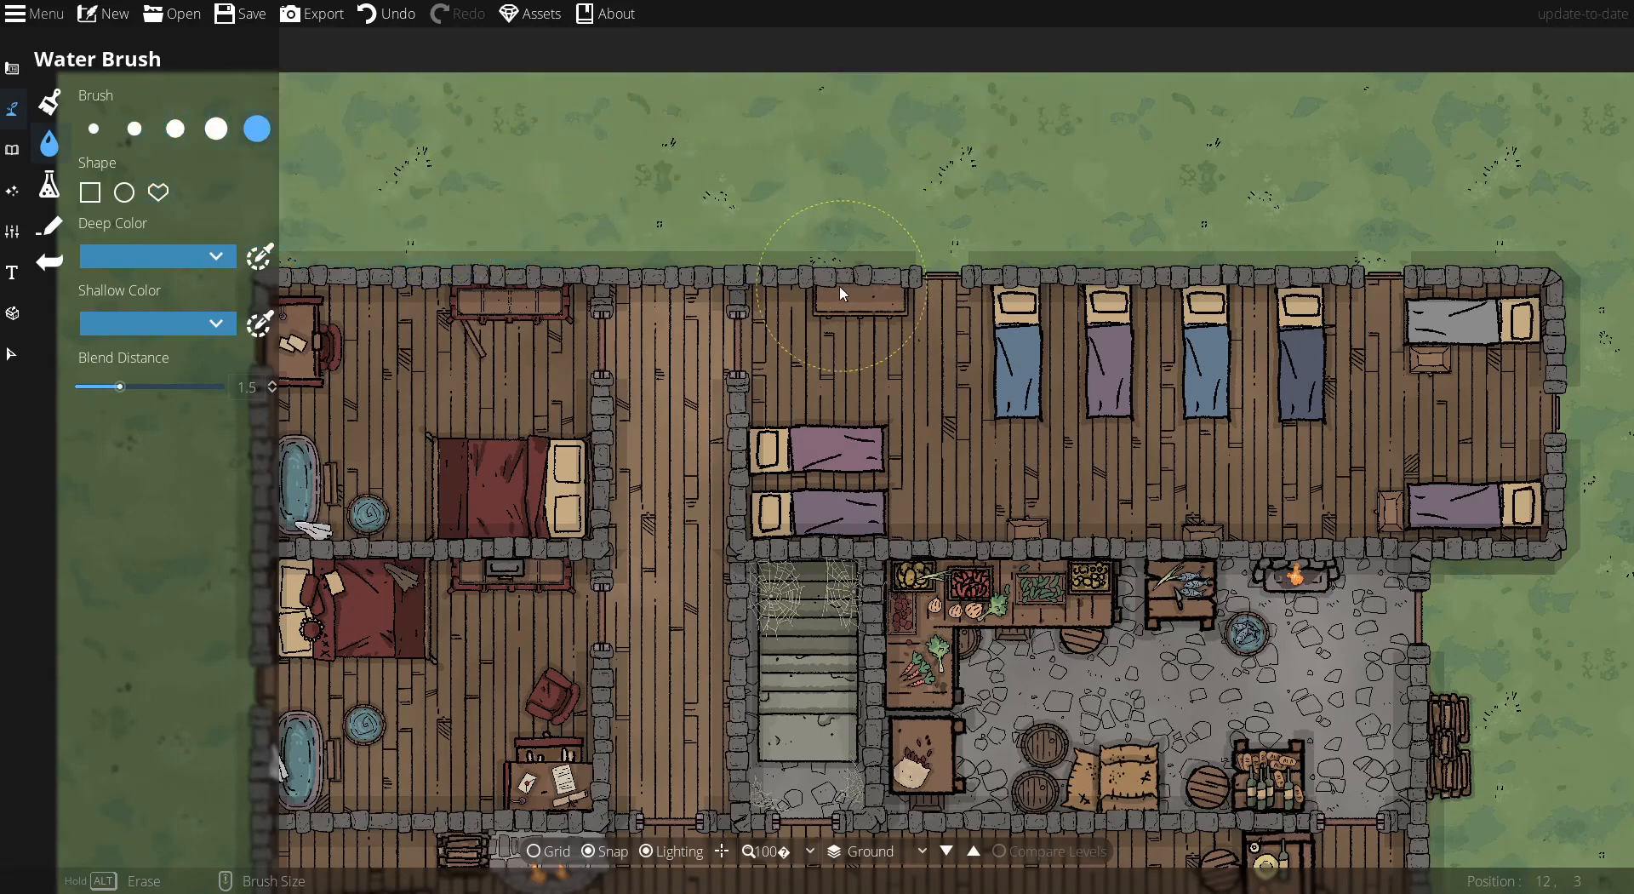
pyautogui.moveTo(551, 113)
pyautogui.mouseDown()
pyautogui.moveTo(864, 102)
pyautogui.moveTo(676, 139)
pyautogui.moveTo(557, 109)
pyautogui.moveTo(521, 121)
pyautogui.moveTo(814, 123)
pyautogui.mouseUp()
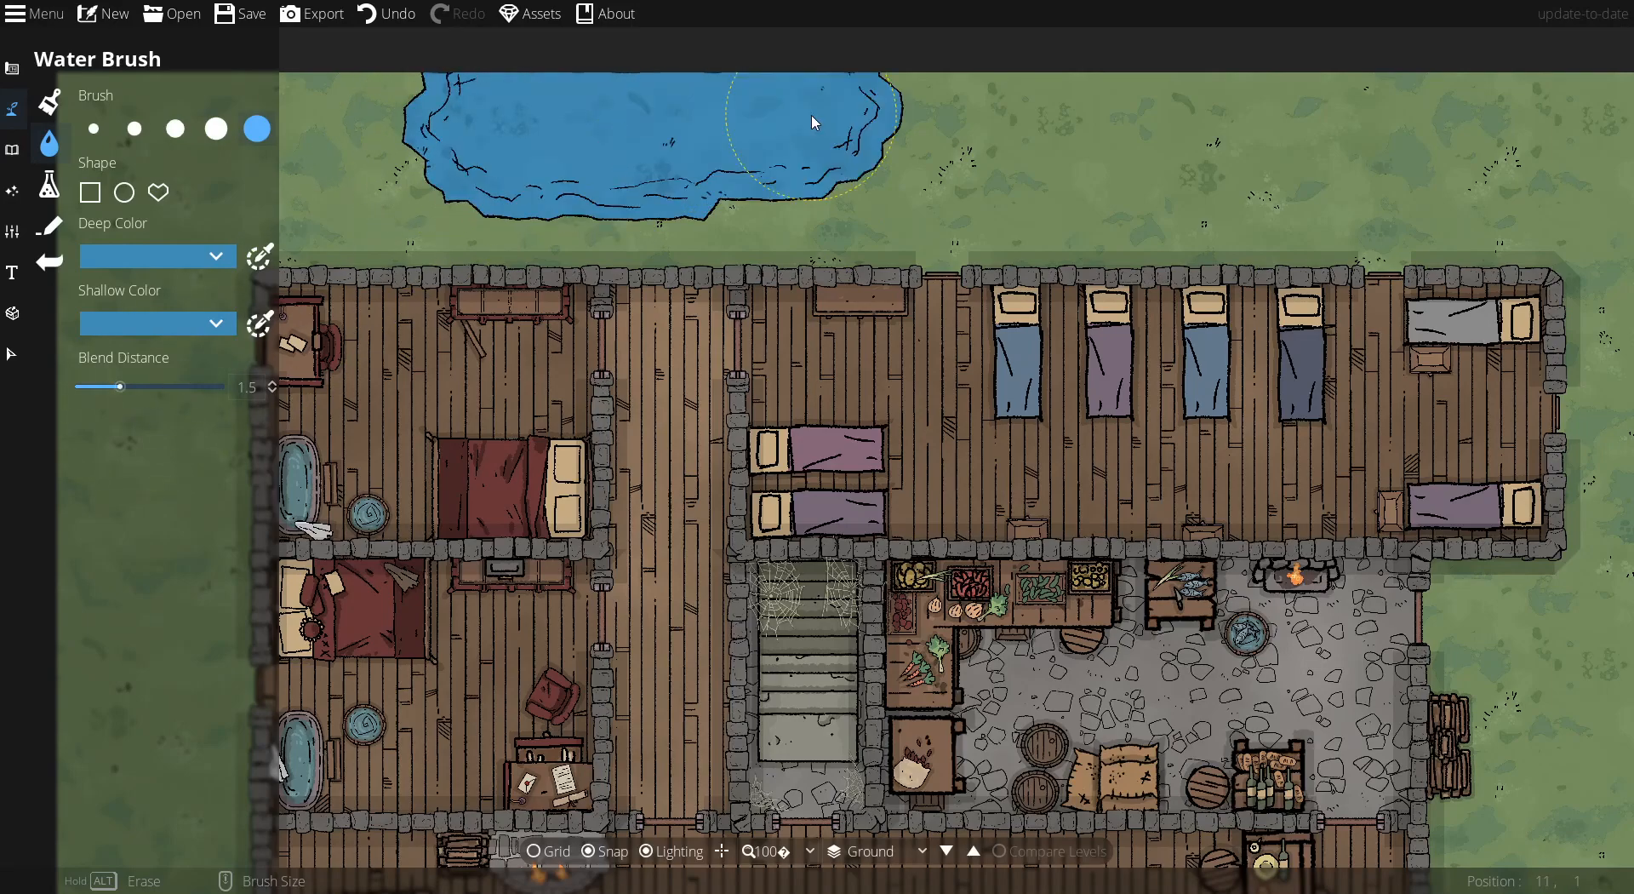
pyautogui.moveTo(919, 100)
pyautogui.mouseDown()
pyautogui.moveTo(855, 85)
pyautogui.moveTo(799, 140)
pyautogui.moveTo(517, 144)
pyautogui.moveTo(468, 95)
pyautogui.moveTo(413, 102)
pyautogui.moveTo(466, 96)
pyautogui.mouseUp()
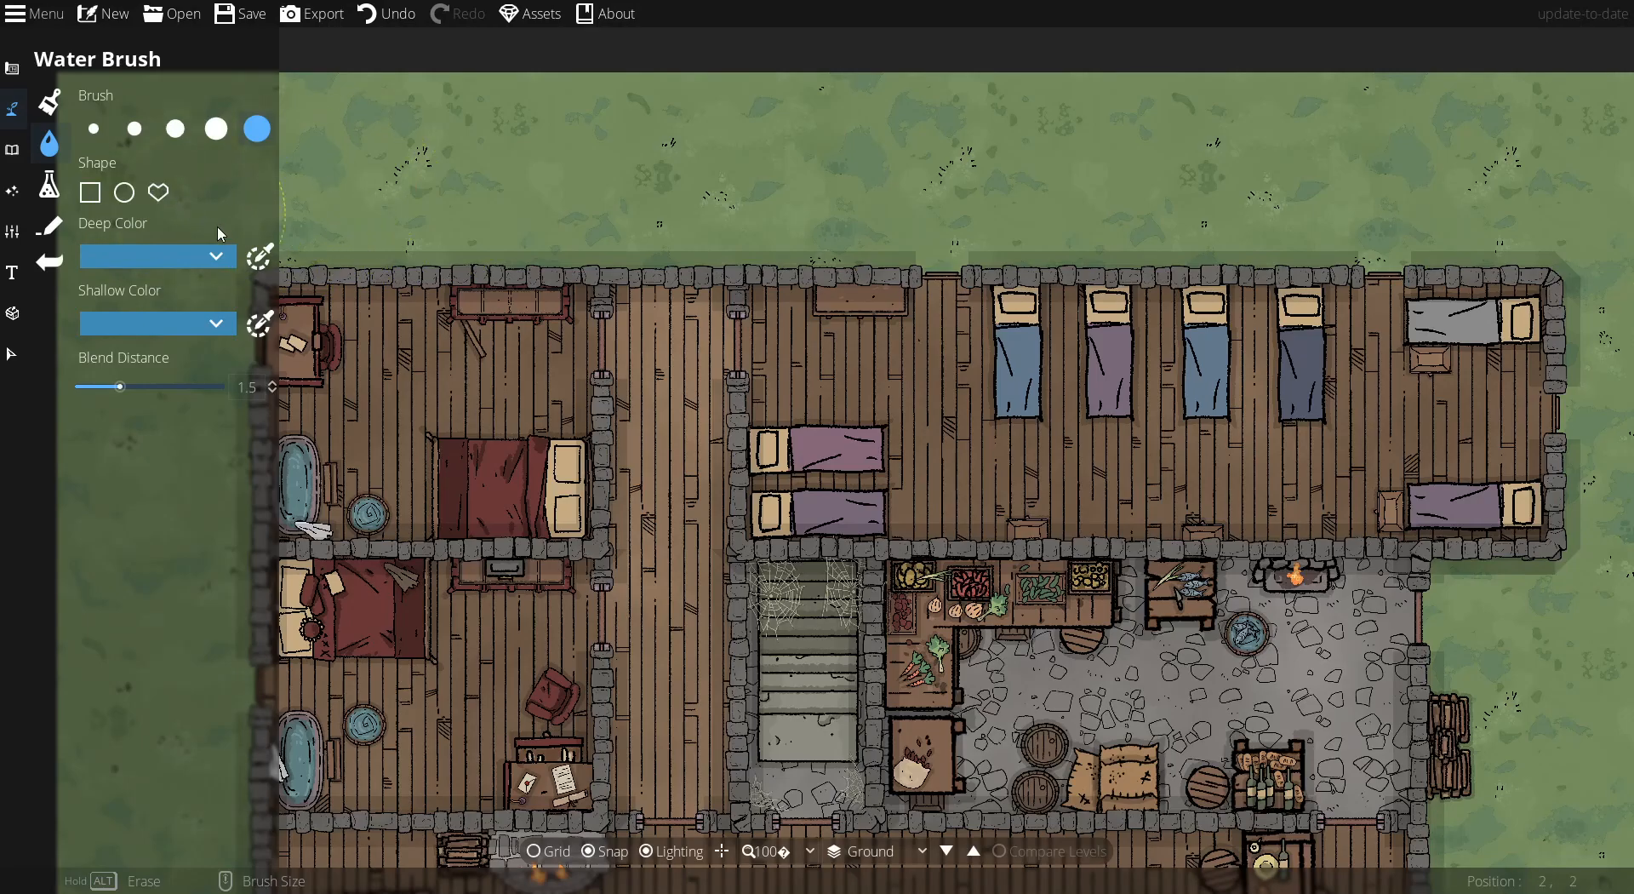
# Paint a patch of water on the floor around the northern bedroom's bathtub with the Water Brush, and erase it
pyautogui.moveTo(367, 491); pyautogui.dragTo(541, 254)
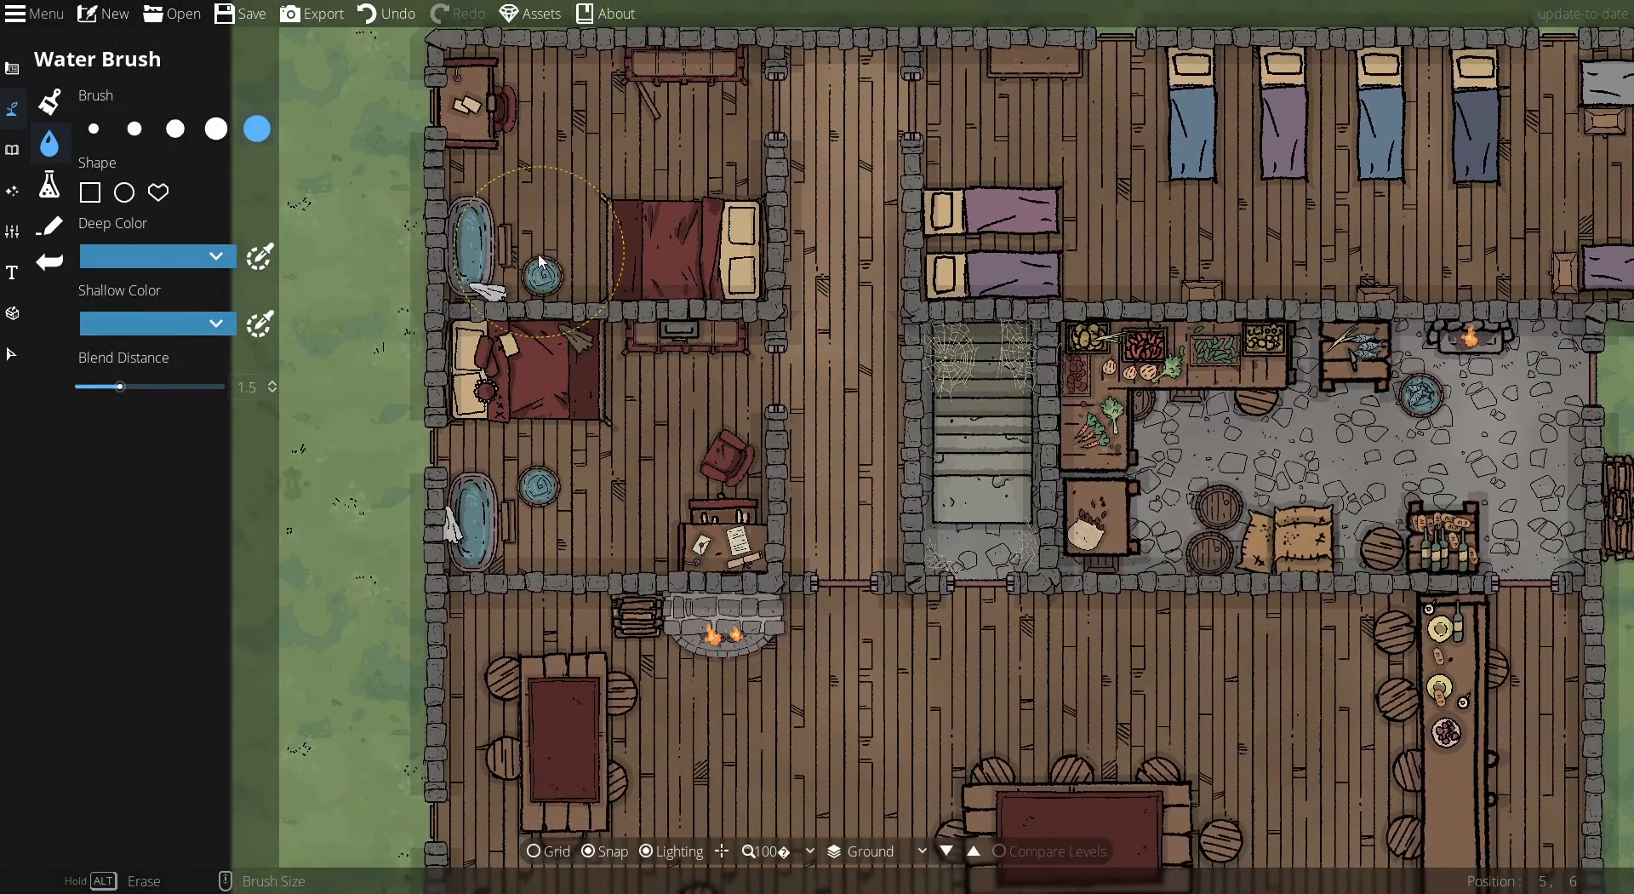
pyautogui.scroll(4, 500, 211)
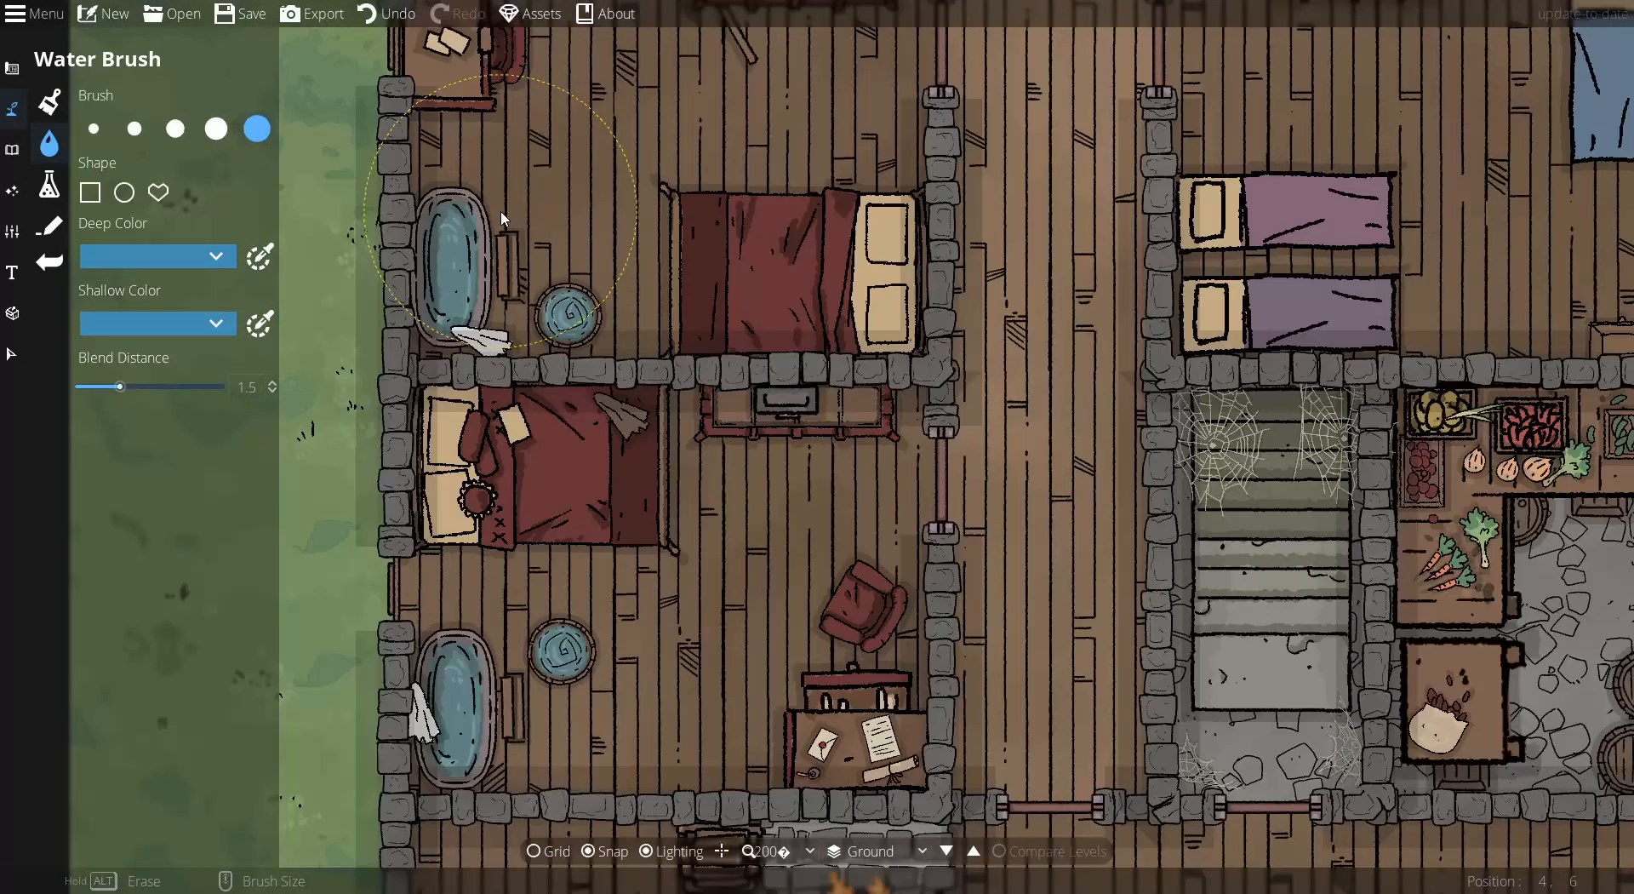
pyautogui.moveTo(502, 242); pyautogui.dragTo(544, 264)
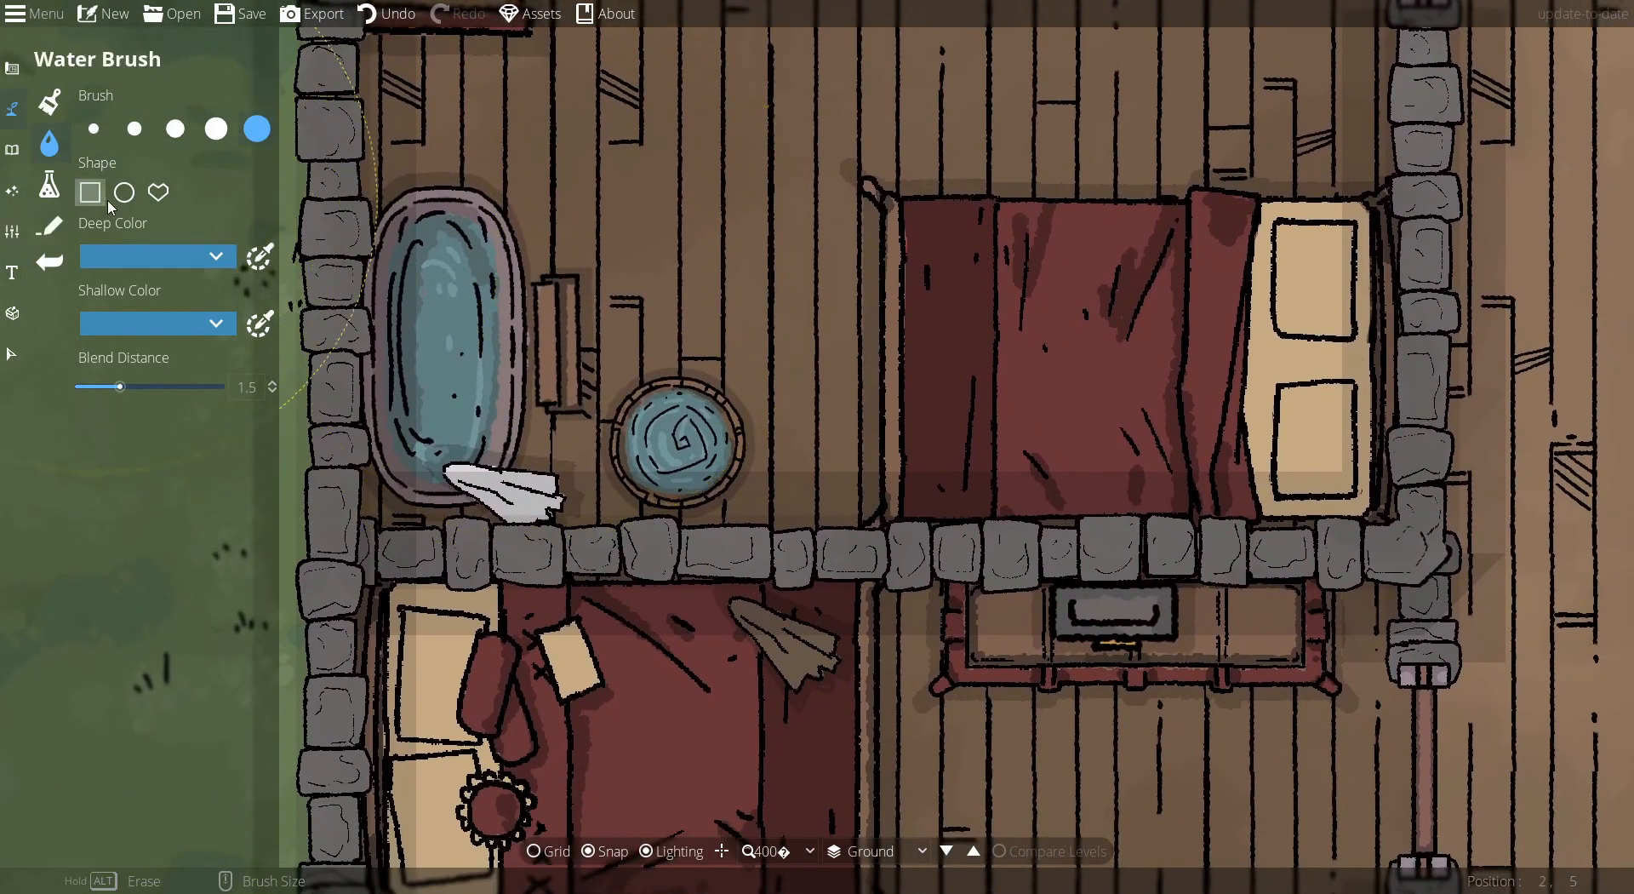
pyautogui.click(14, 116)
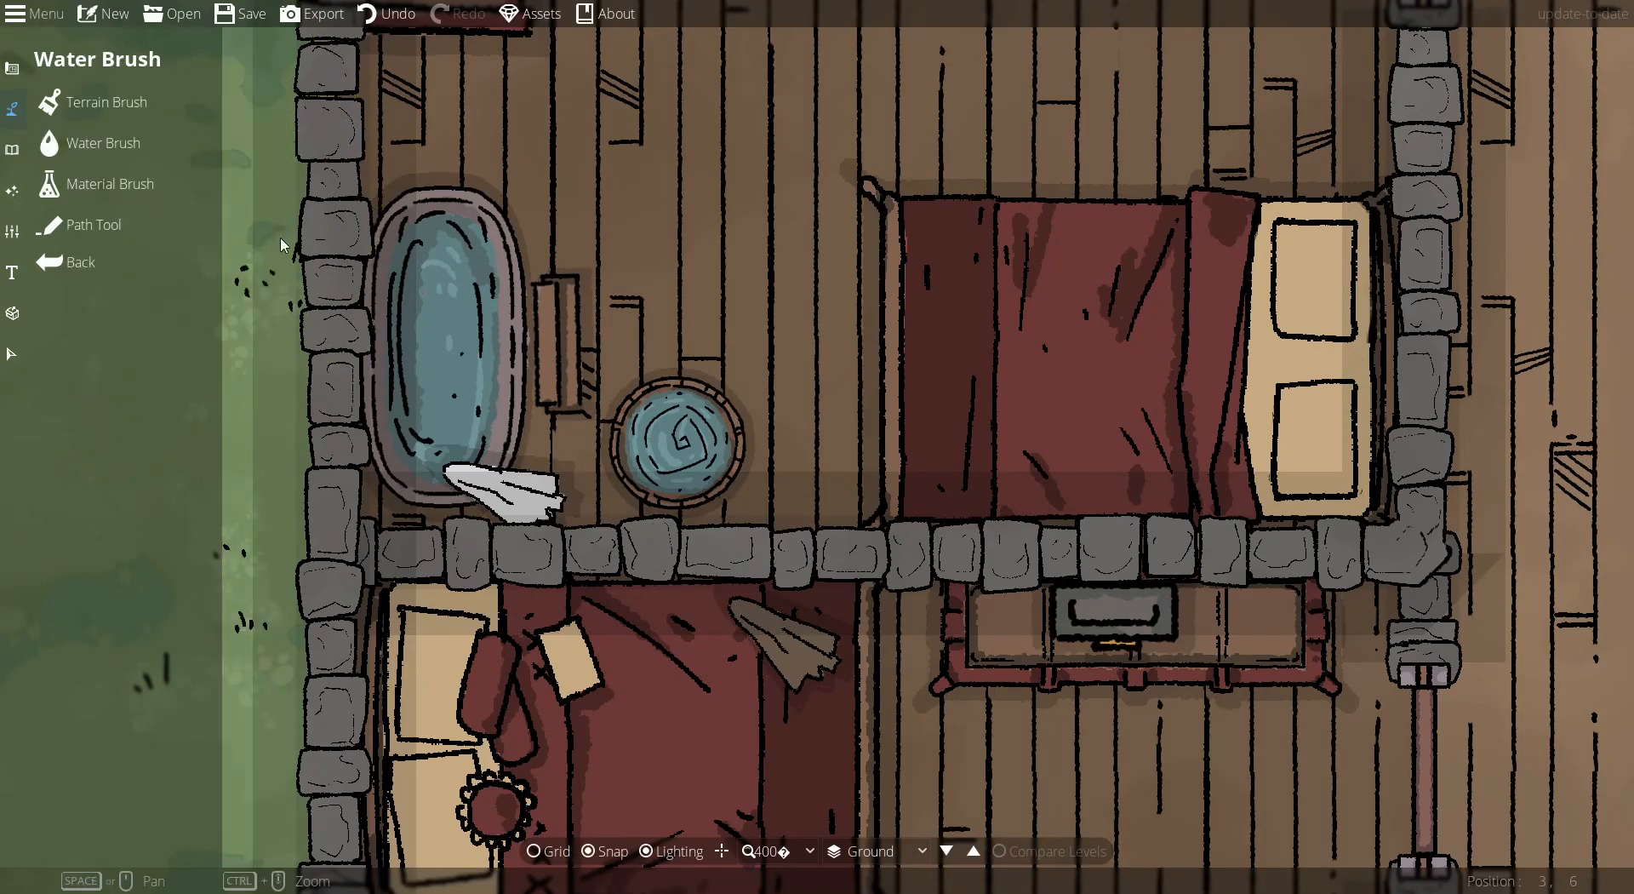
pyautogui.click(85, 143)
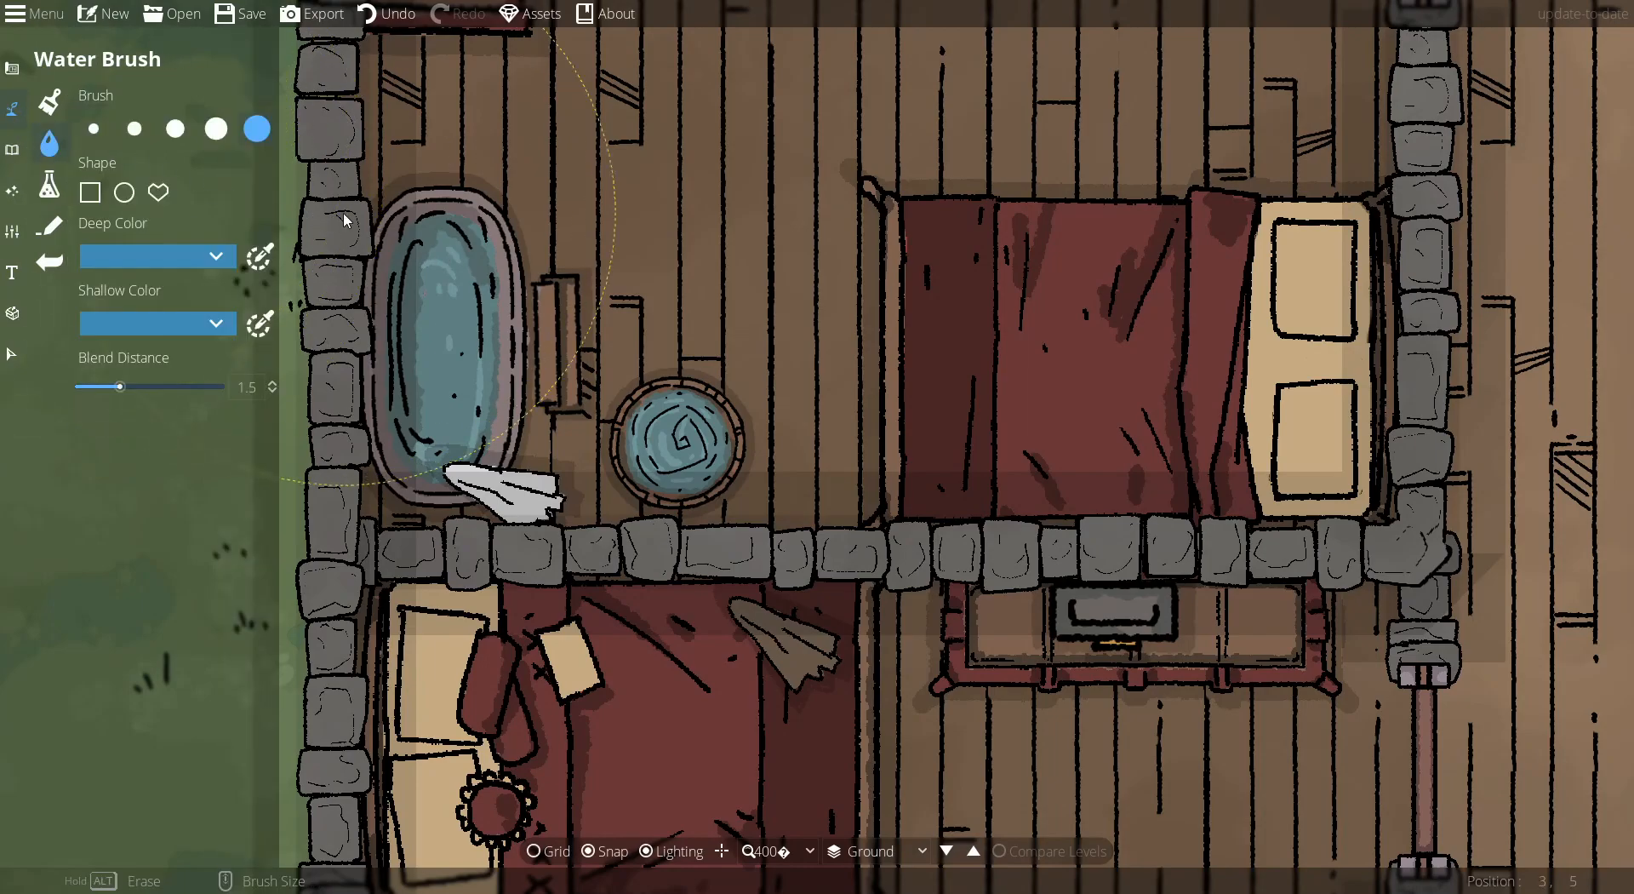
pyautogui.click(527, 292)
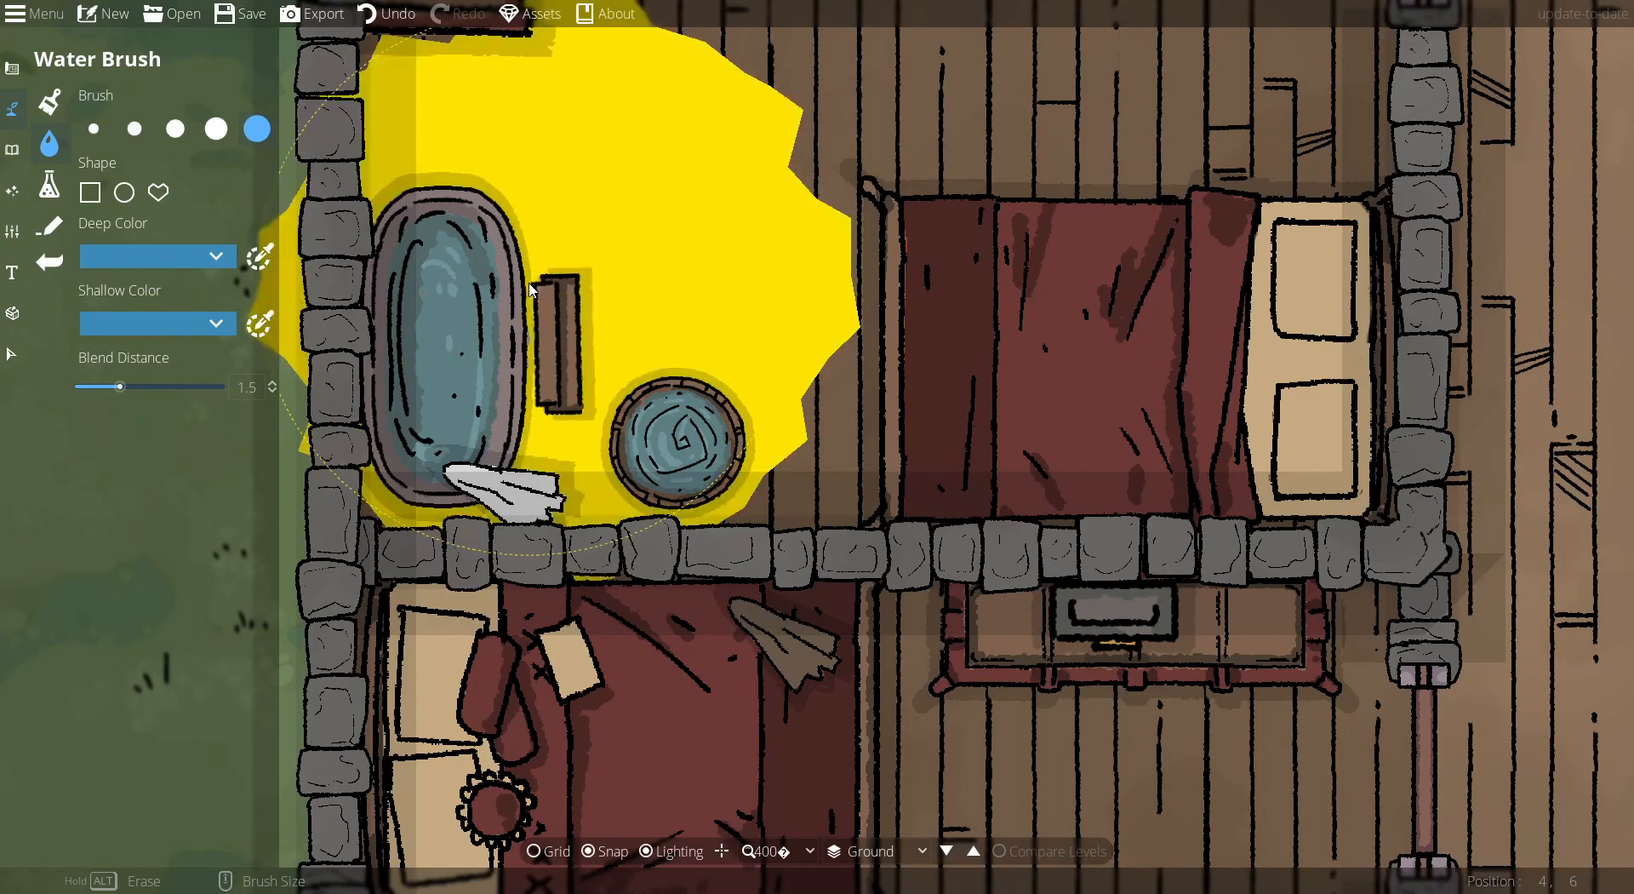
pyautogui.scroll(-3, 543, 293)
pyautogui.scroll(-2, 545, 297)
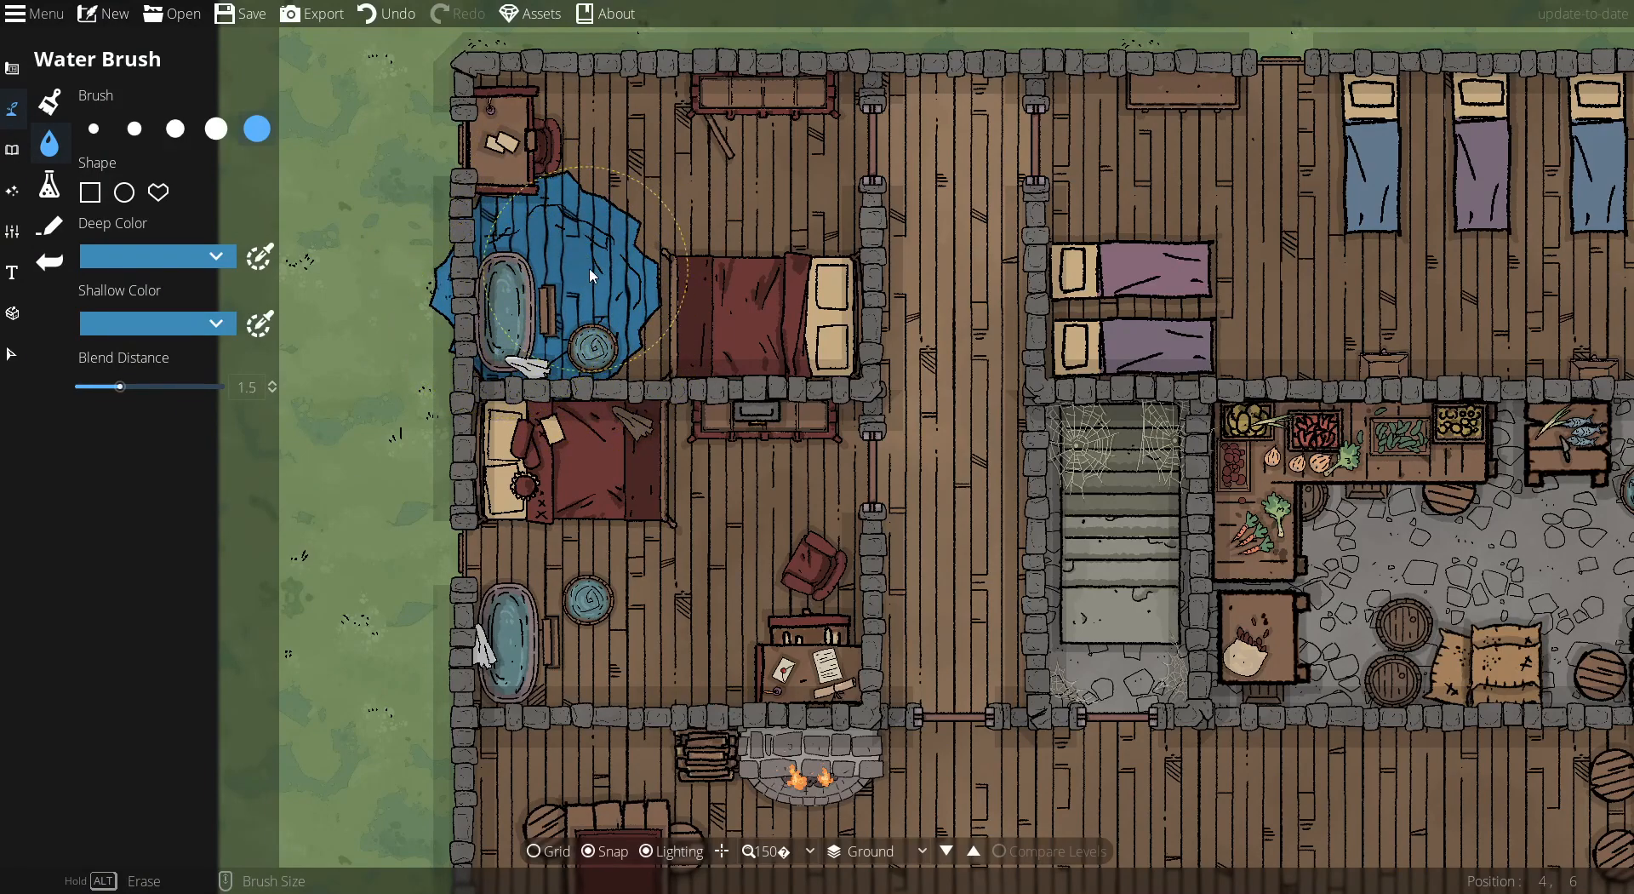
pyautogui.moveTo(722, 227)
pyautogui.mouseDown()
pyautogui.moveTo(678, 204)
pyautogui.moveTo(579, 281)
pyautogui.moveTo(451, 229)
pyautogui.moveTo(425, 247)
pyautogui.mouseUp()
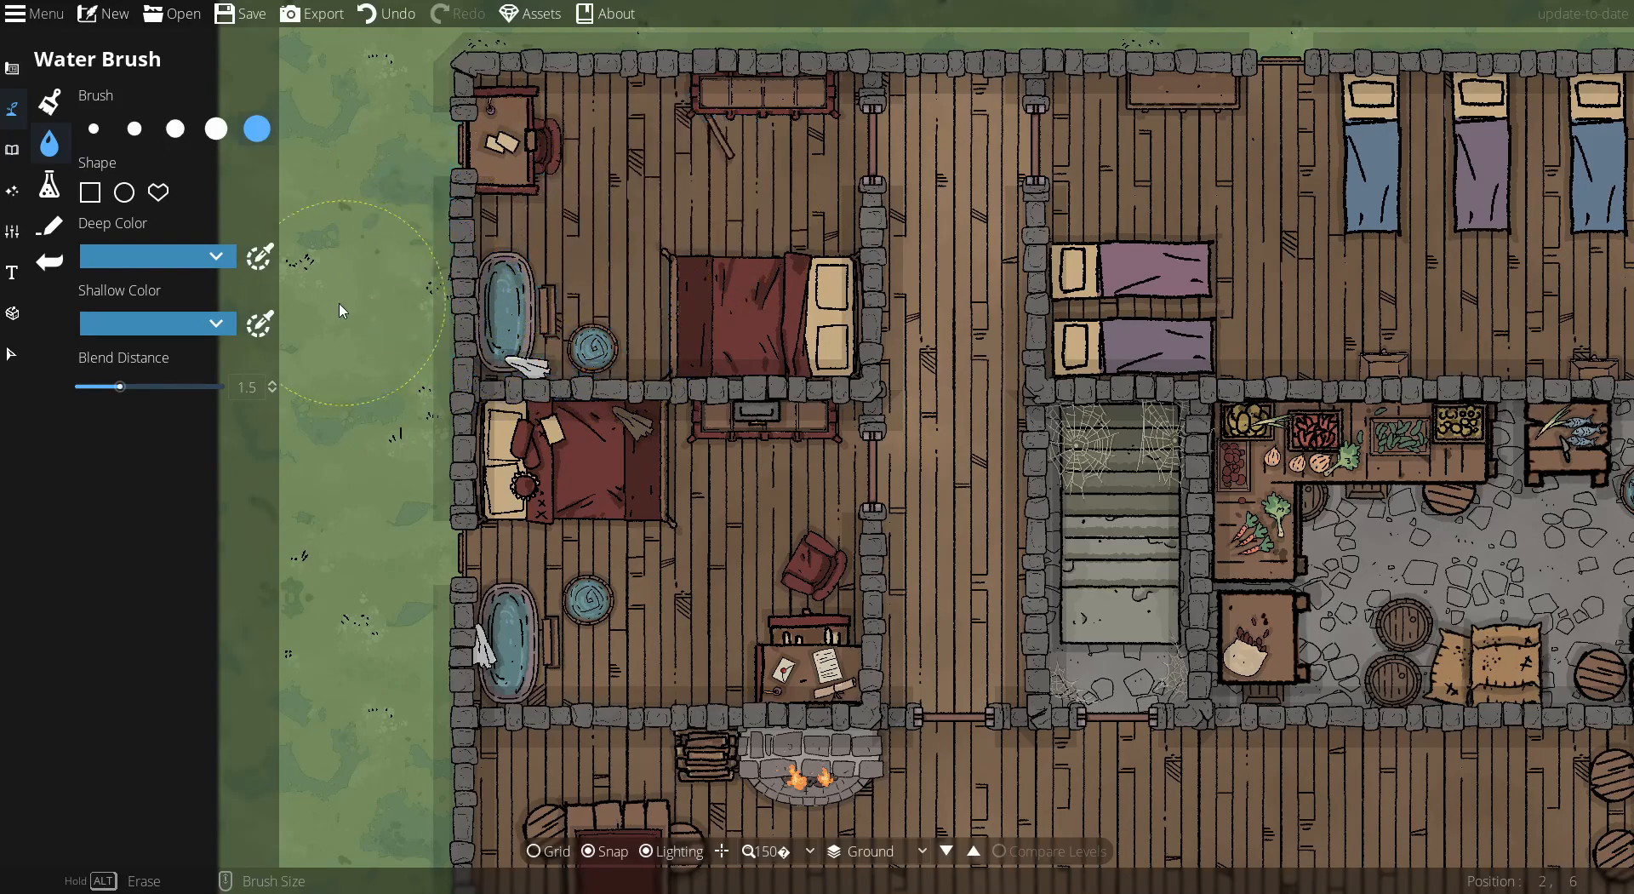
# Turn snapping off and draw elliptical water patches over the northern bedroom's bathtub and round water bucket
pyautogui.click(125, 196)
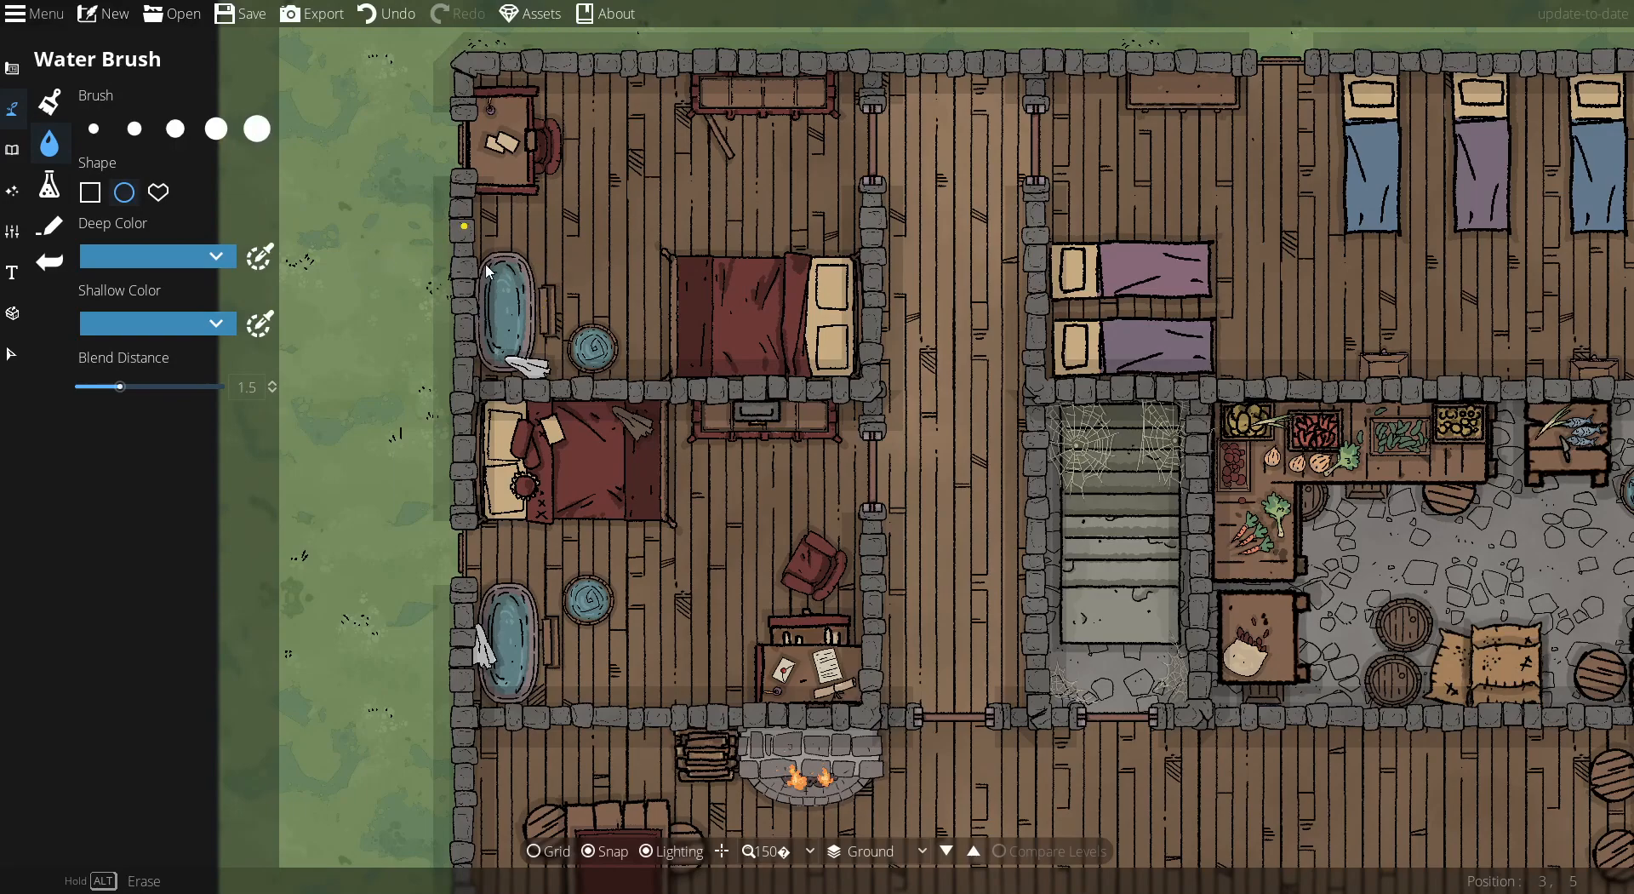
pyautogui.click(588, 851)
pyautogui.moveTo(486, 269); pyautogui.dragTo(528, 367)
pyautogui.moveTo(577, 331); pyautogui.dragTo(620, 375)
# Move the northern bedroom's bathtub to the layer -100: Below Water
pyautogui.click(10, 352)
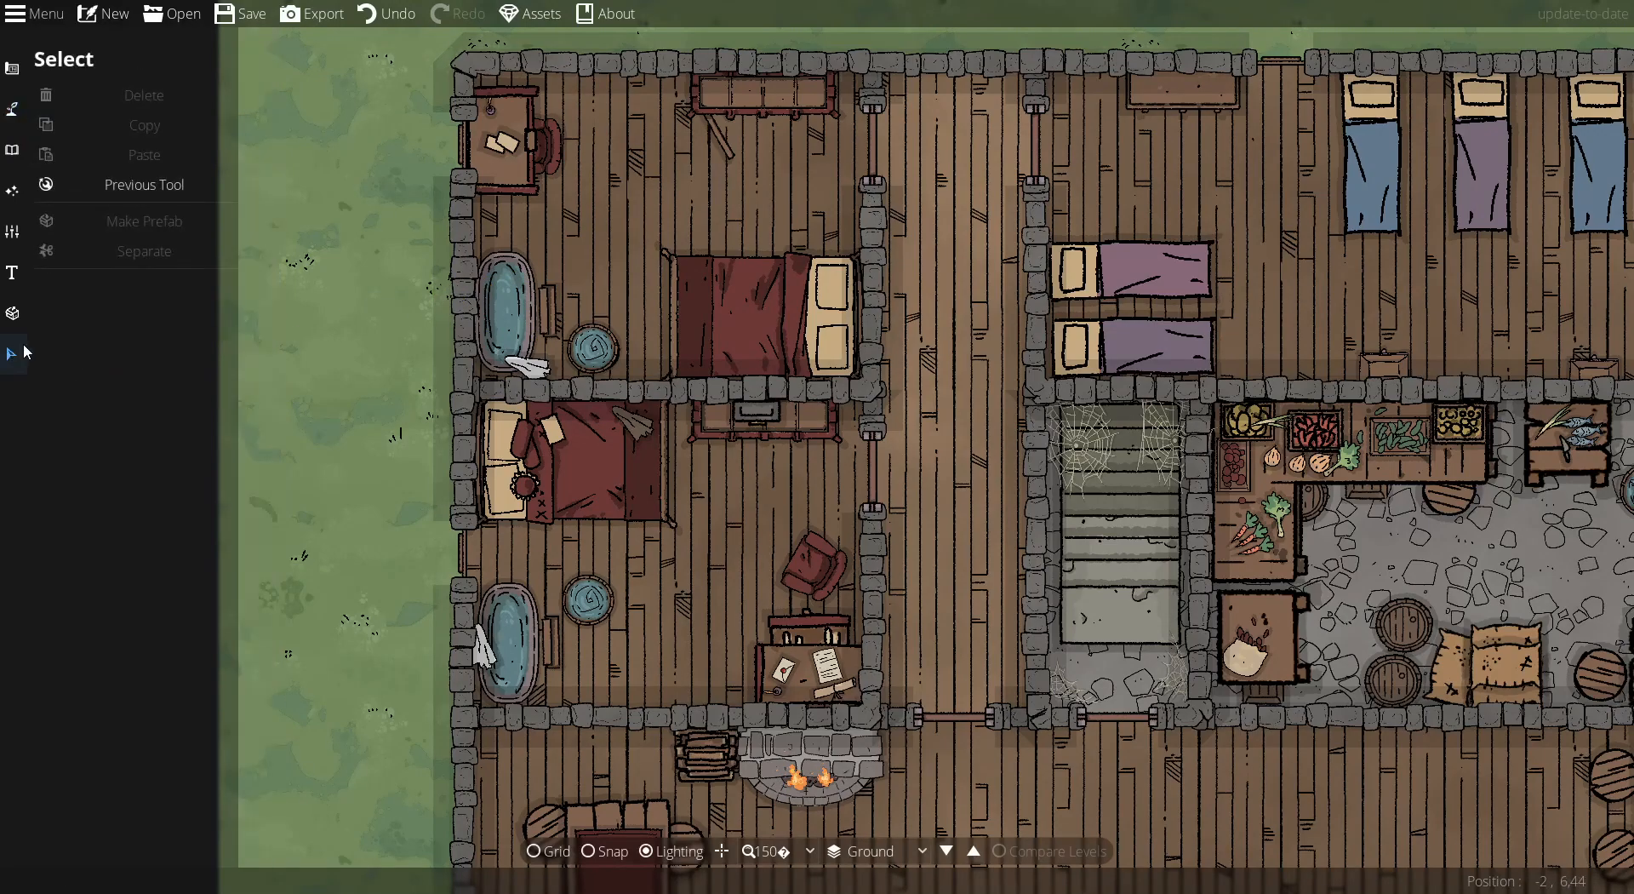
pyautogui.click(536, 310)
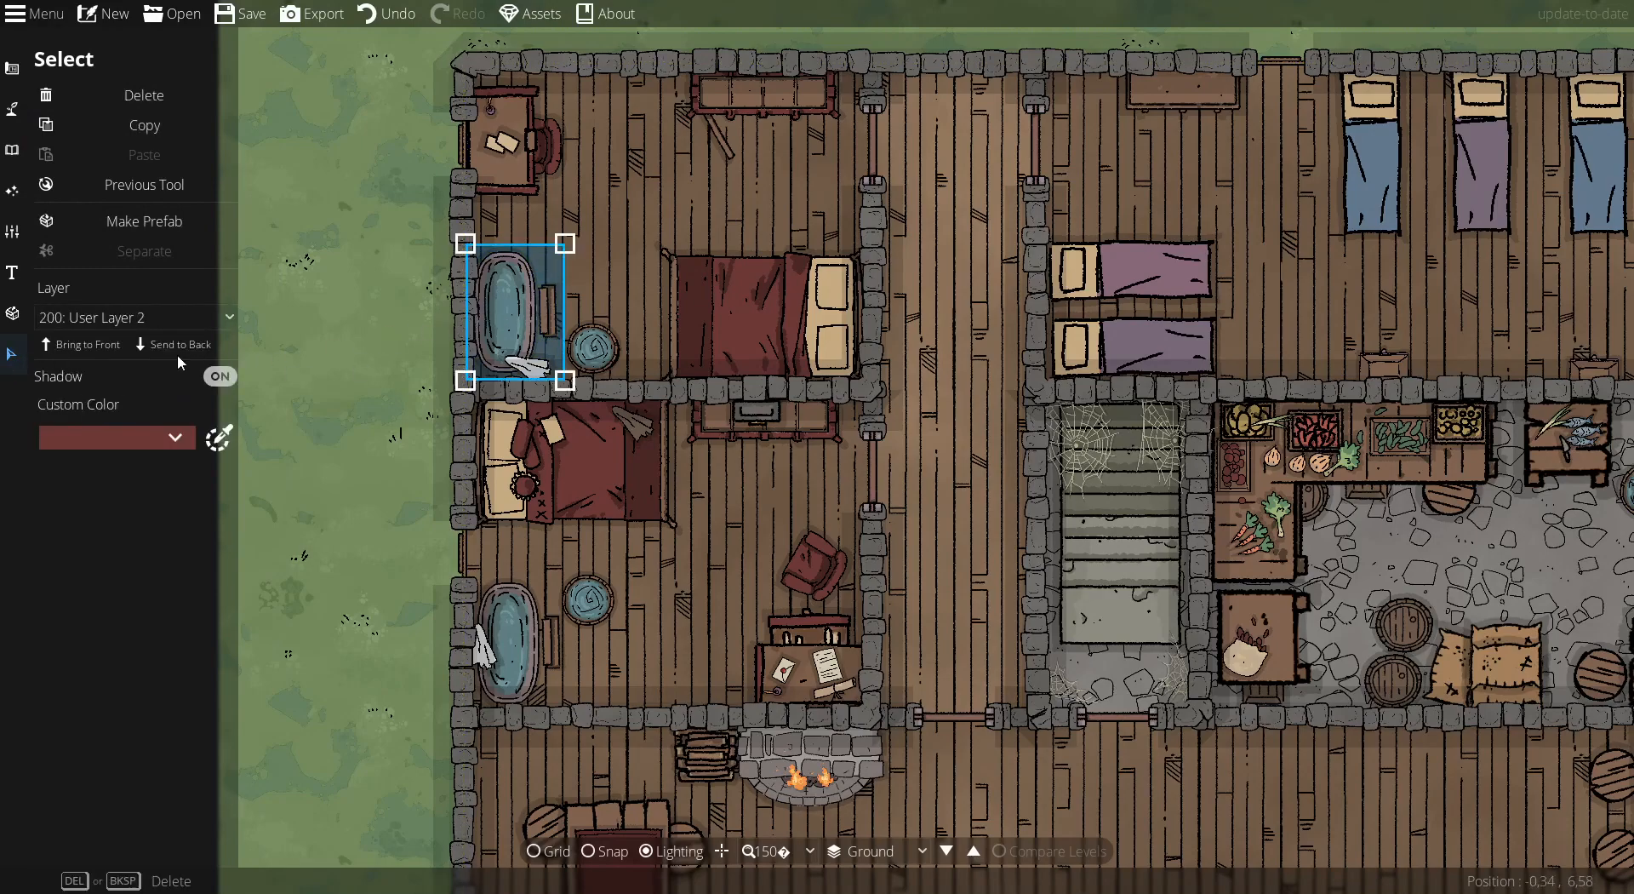
pyautogui.click(116, 315)
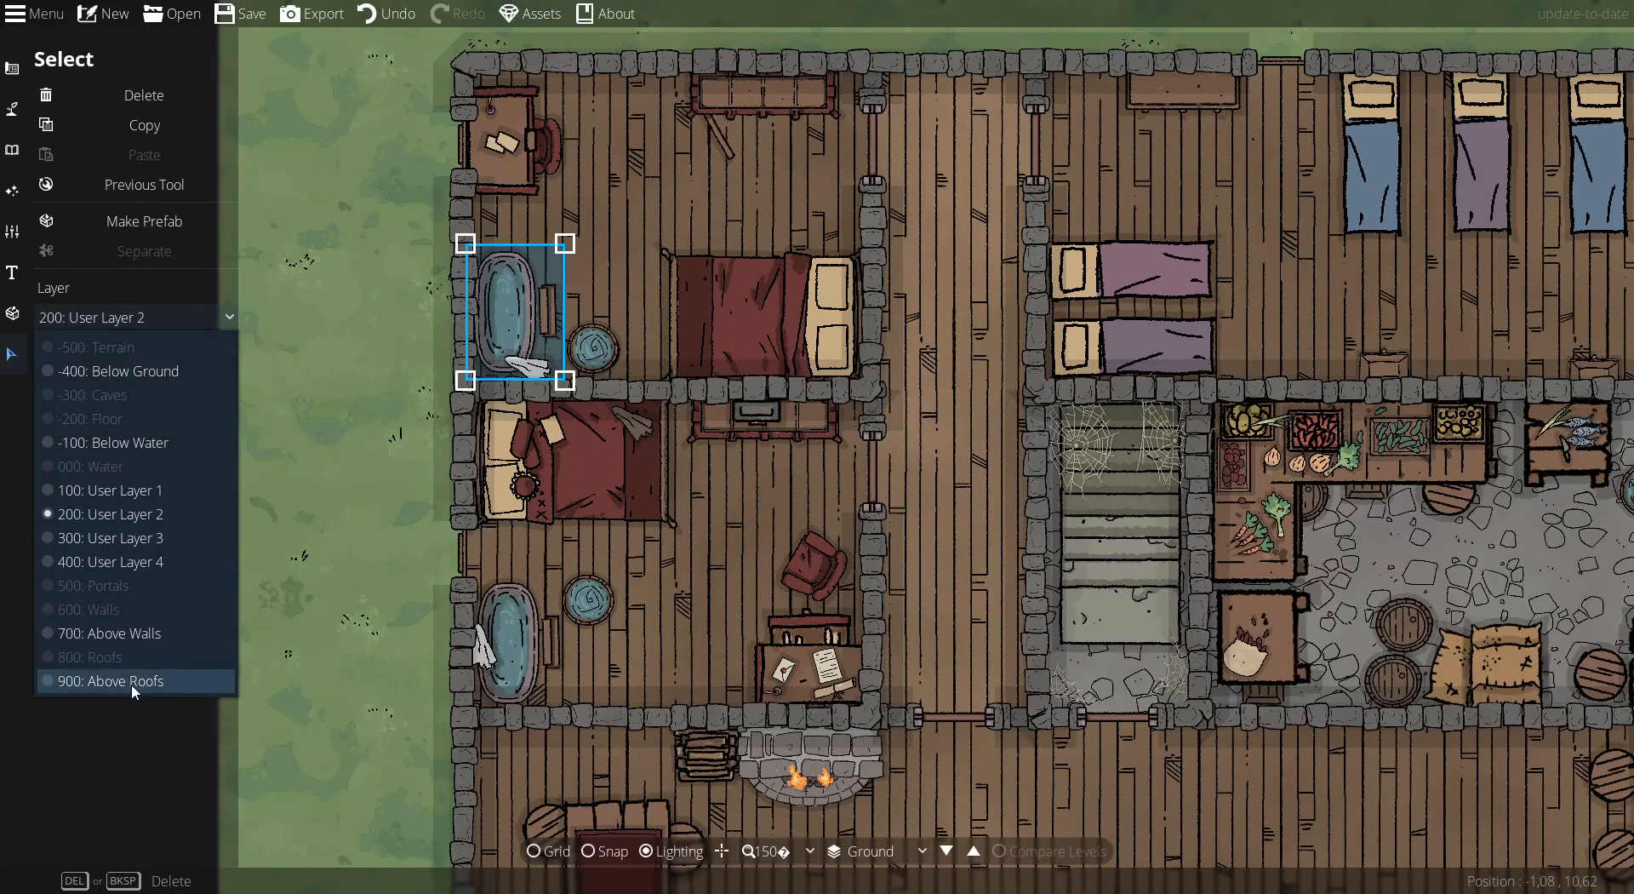
pyautogui.click(115, 443)
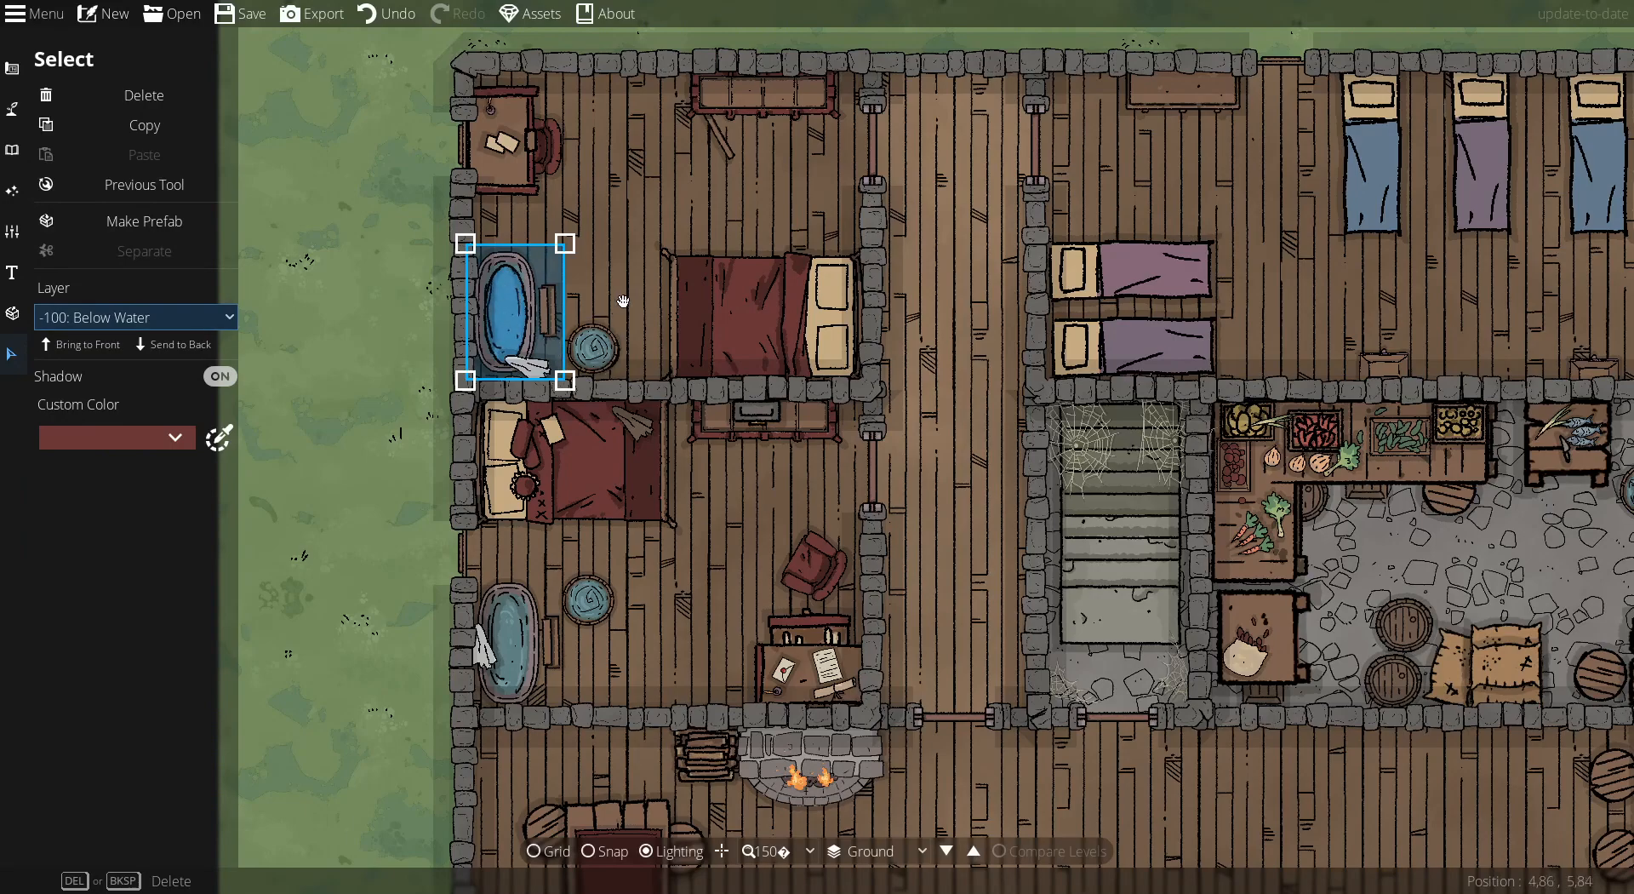
pyautogui.click(364, 327)
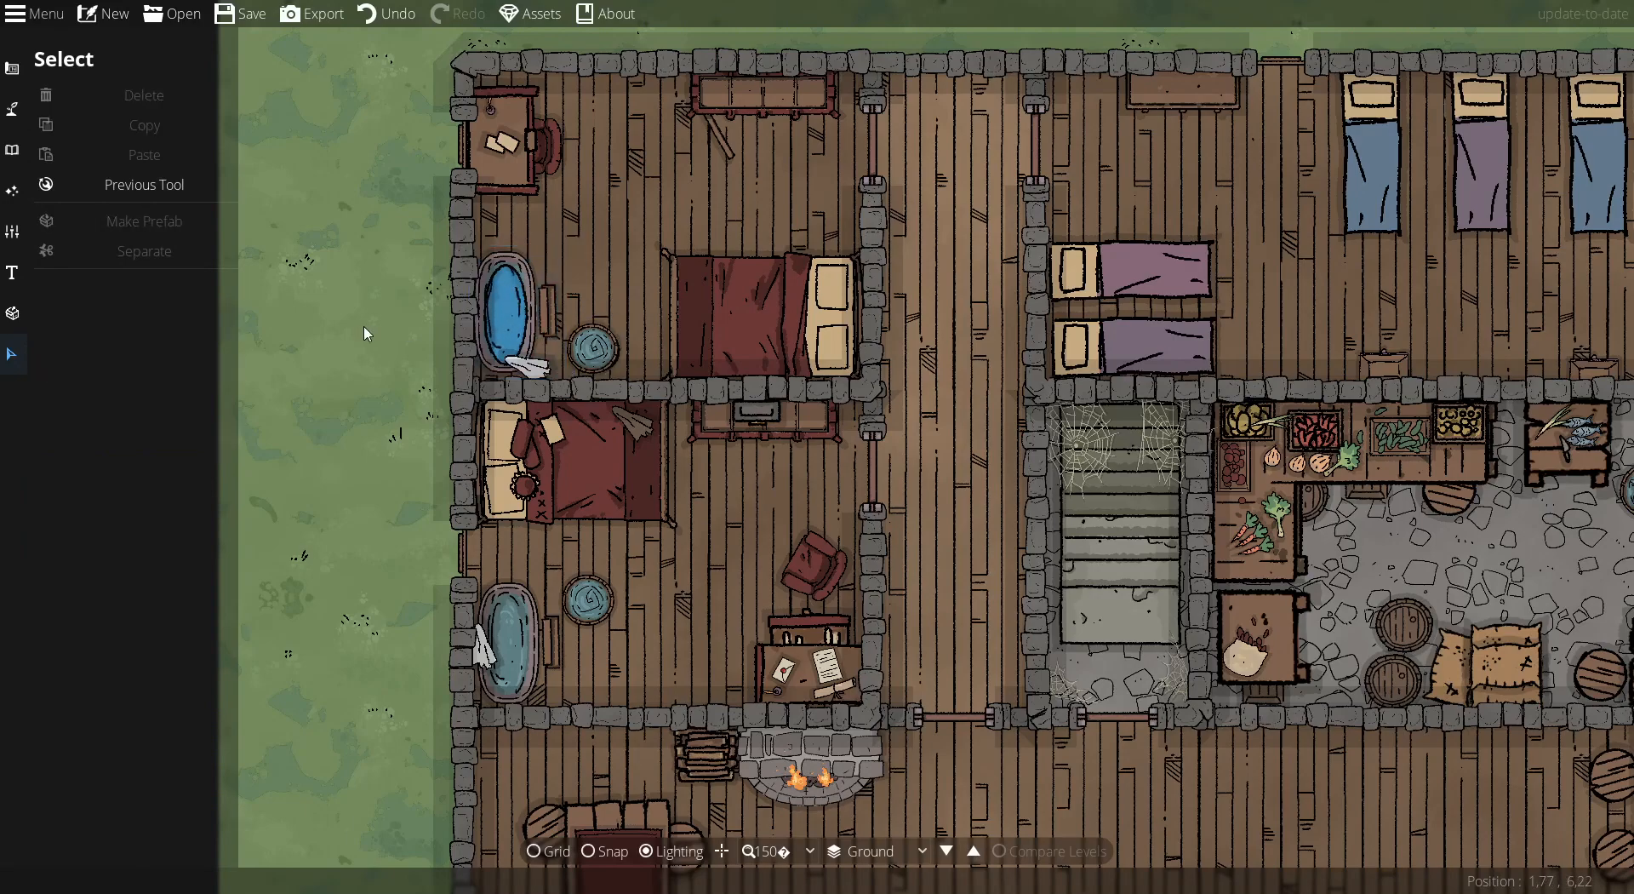
# Move the northern bedroom's round water bucket to the layer -100: Below Water and nudge it to line up with its water patch
pyautogui.click(587, 356)
pyautogui.click(175, 320)
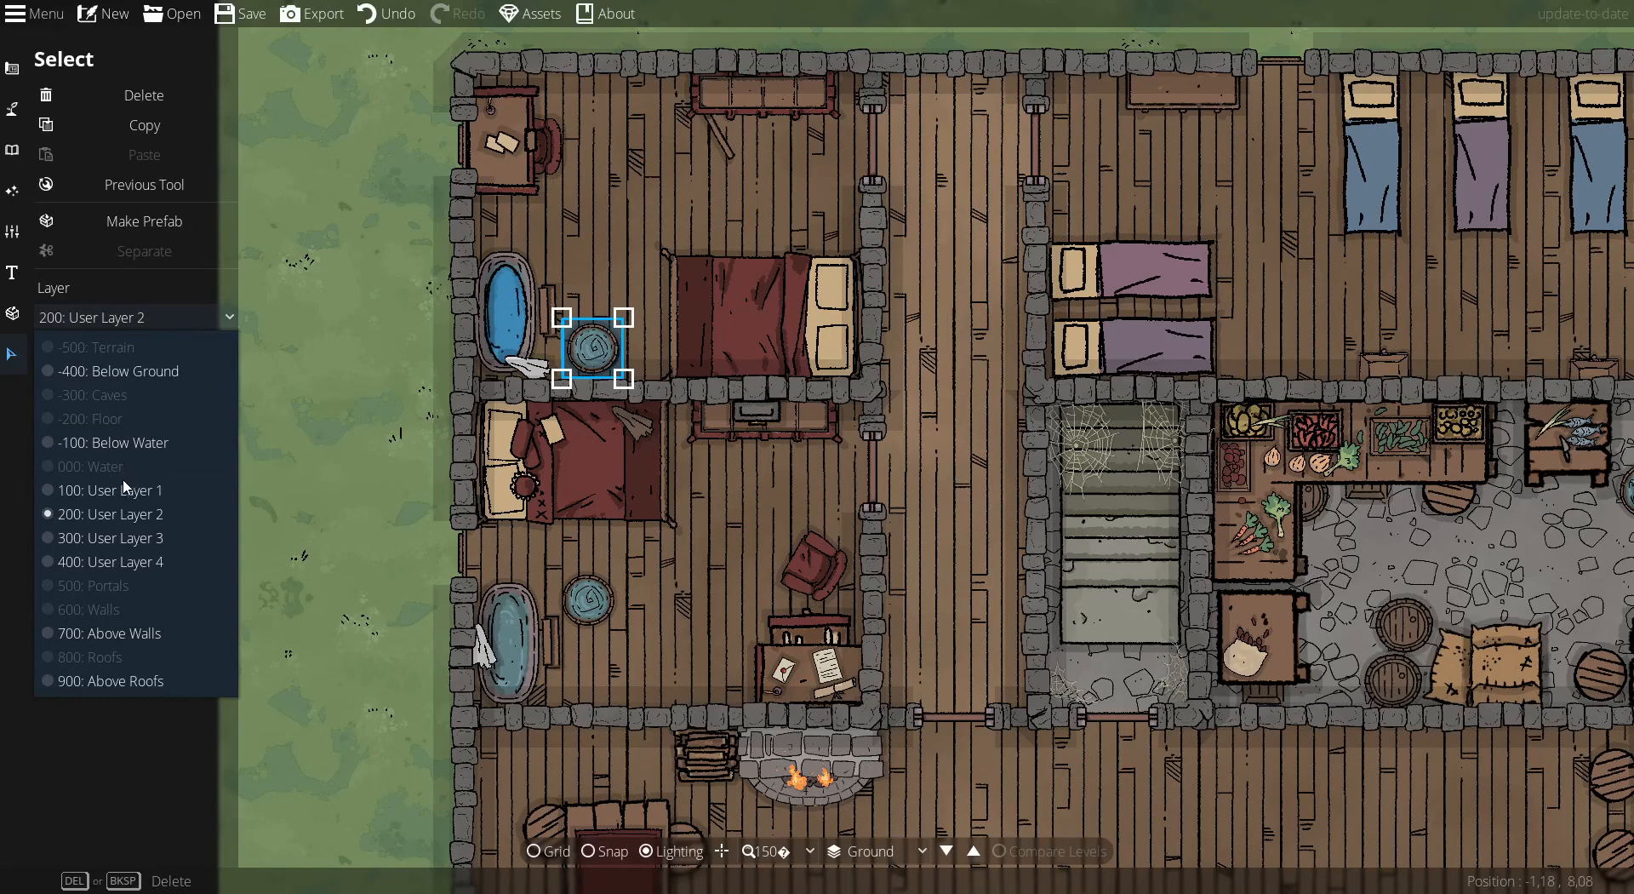
pyautogui.click(136, 443)
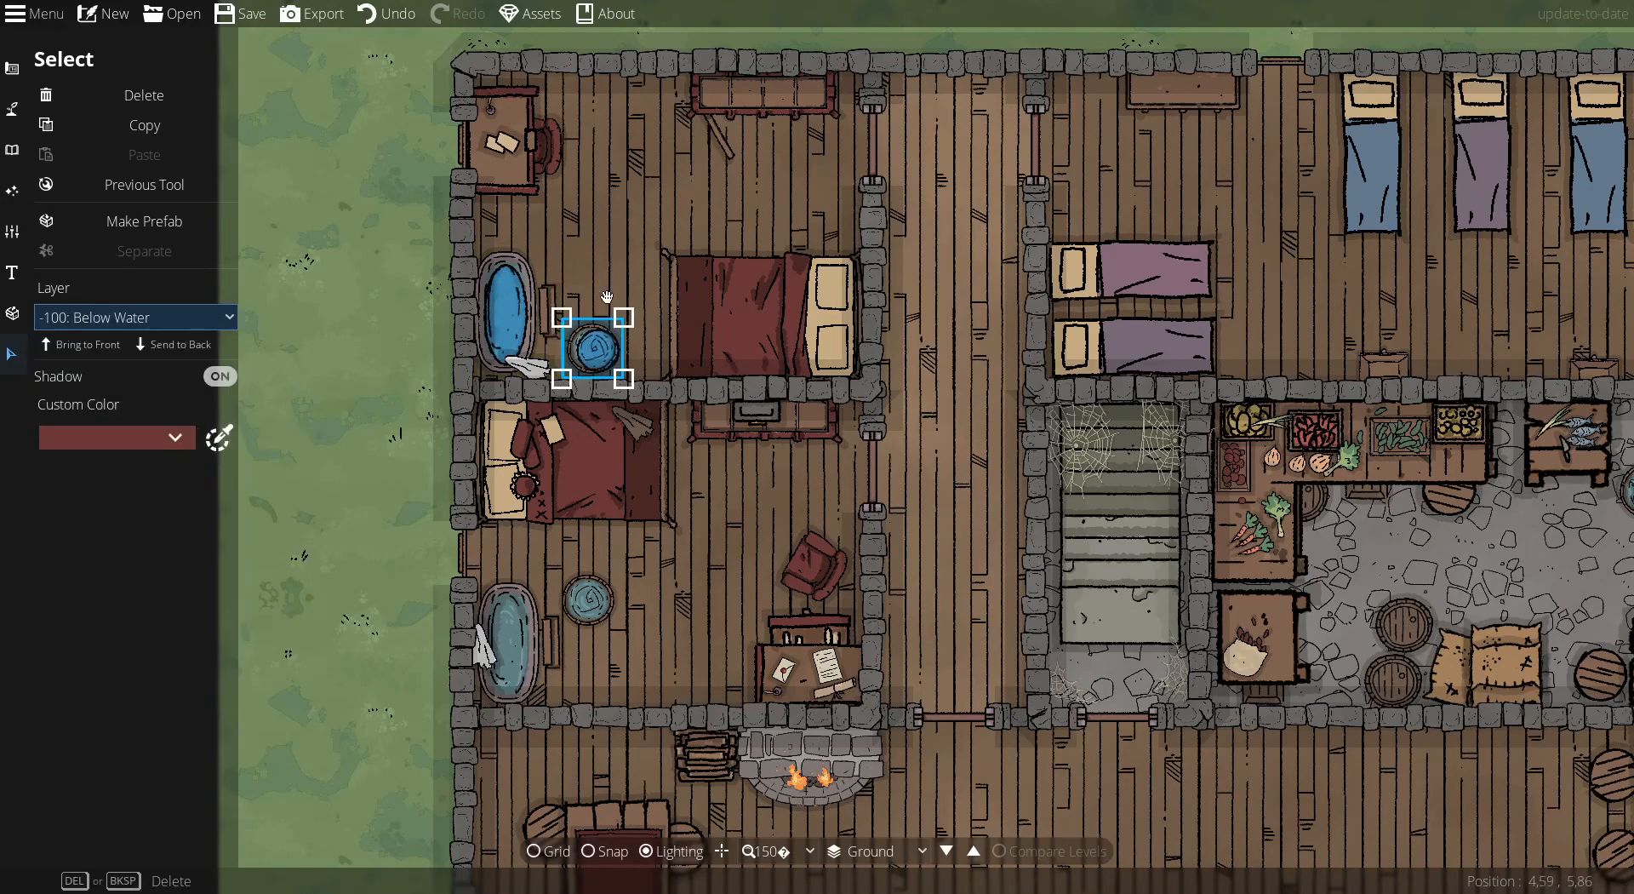
pyautogui.click(579, 245)
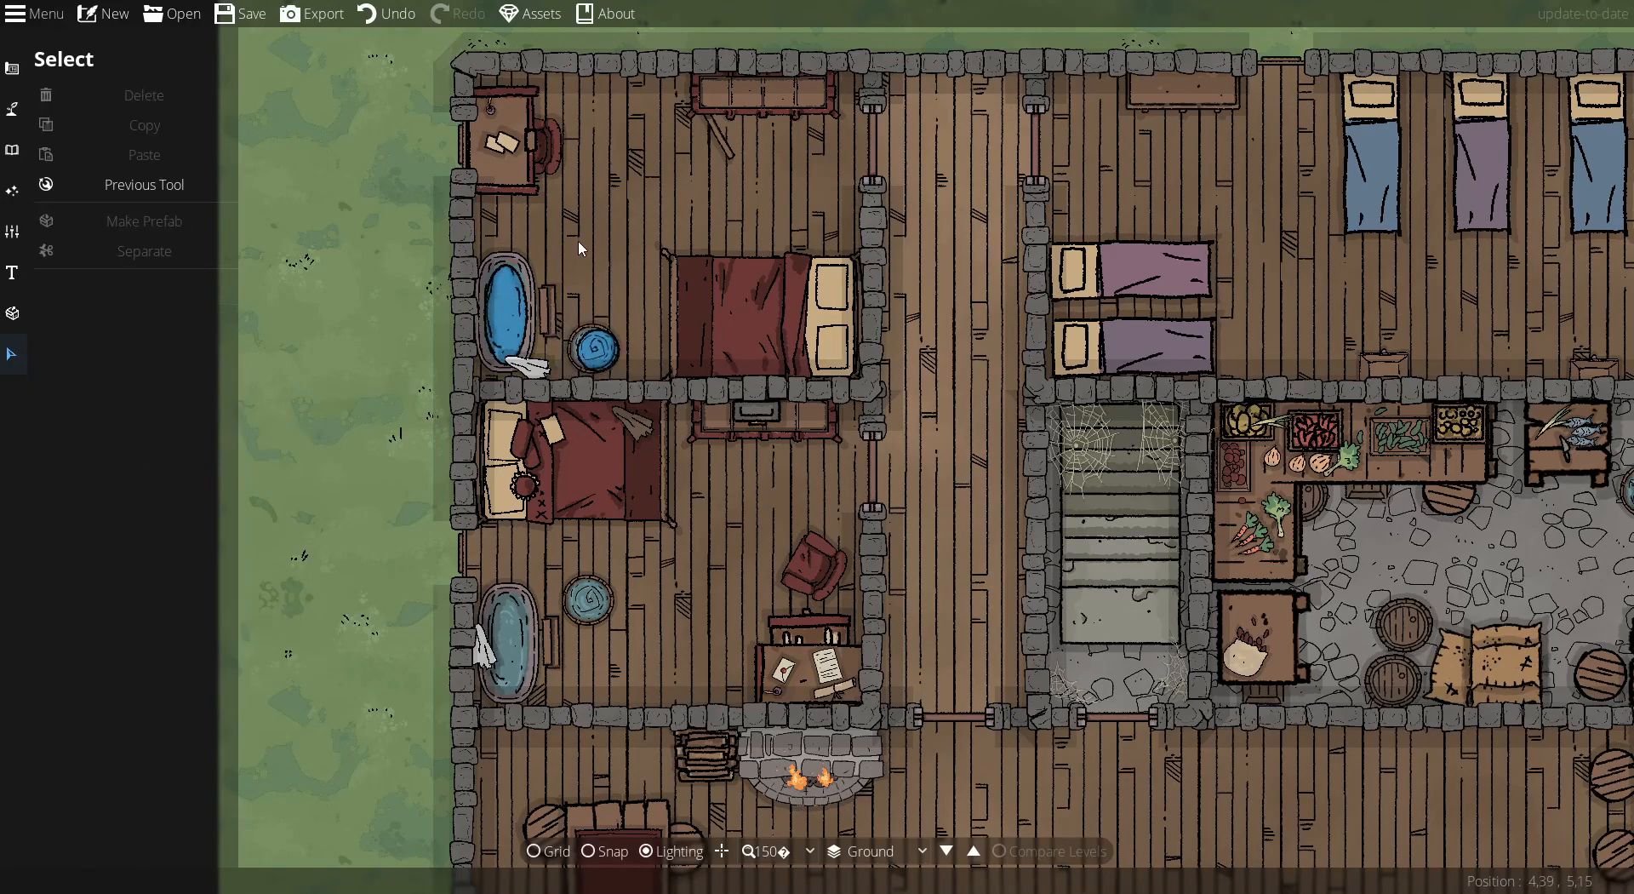
pyautogui.click(603, 354)
pyautogui.moveTo(600, 354)
pyautogui.mouseDown()
pyautogui.moveTo(697, 354)
pyautogui.moveTo(594, 354)
pyautogui.moveTo(608, 357)
pyautogui.mouseUp()
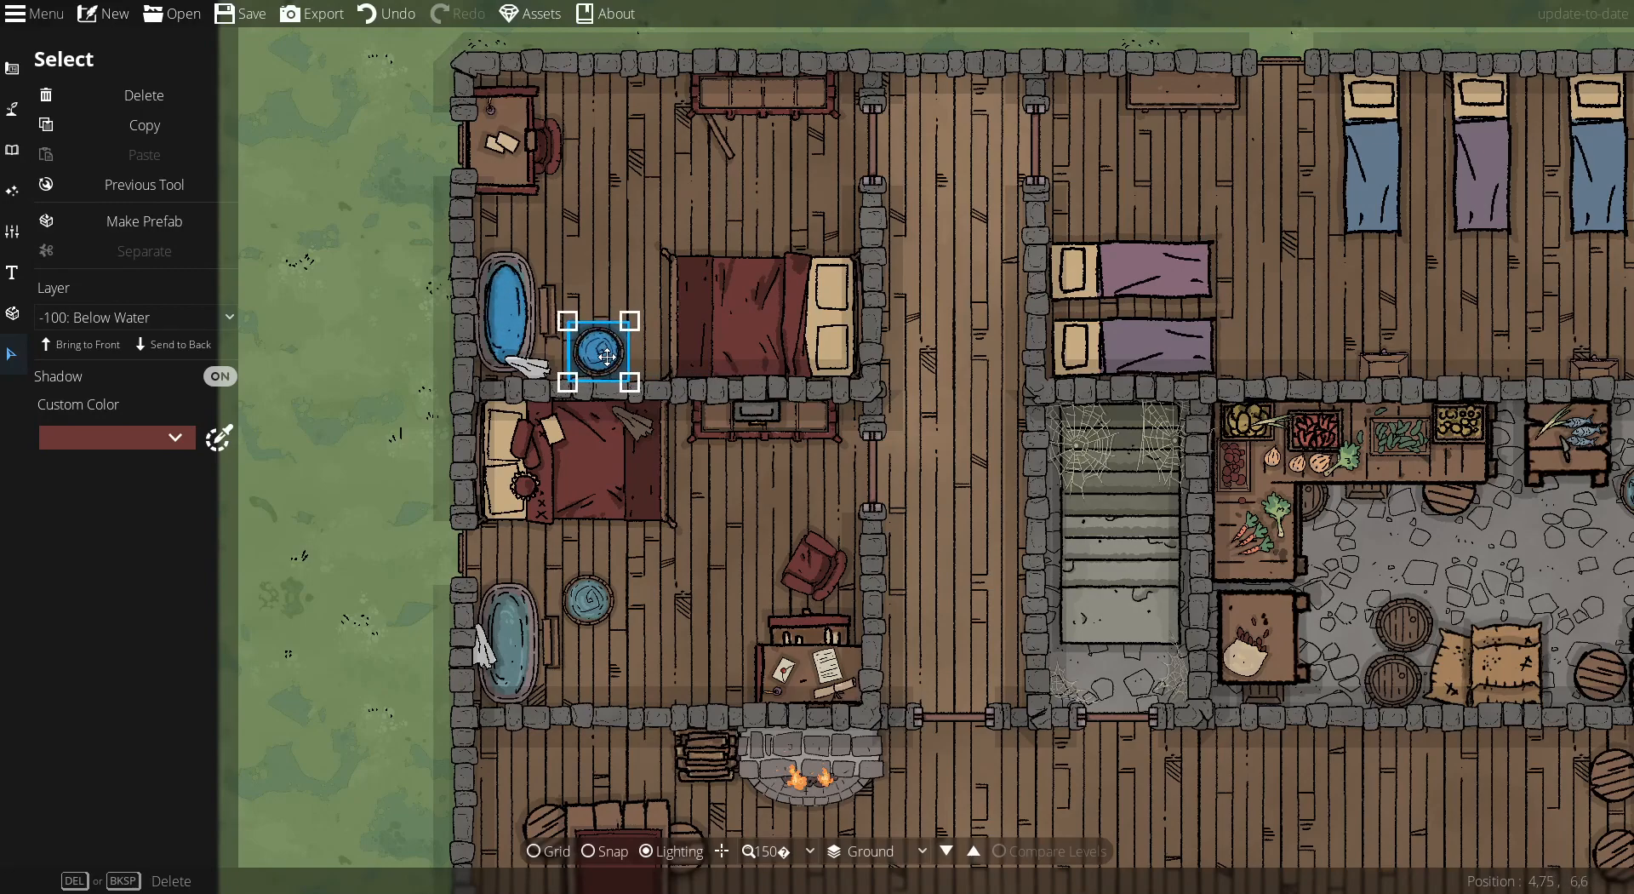
pyautogui.click(349, 387)
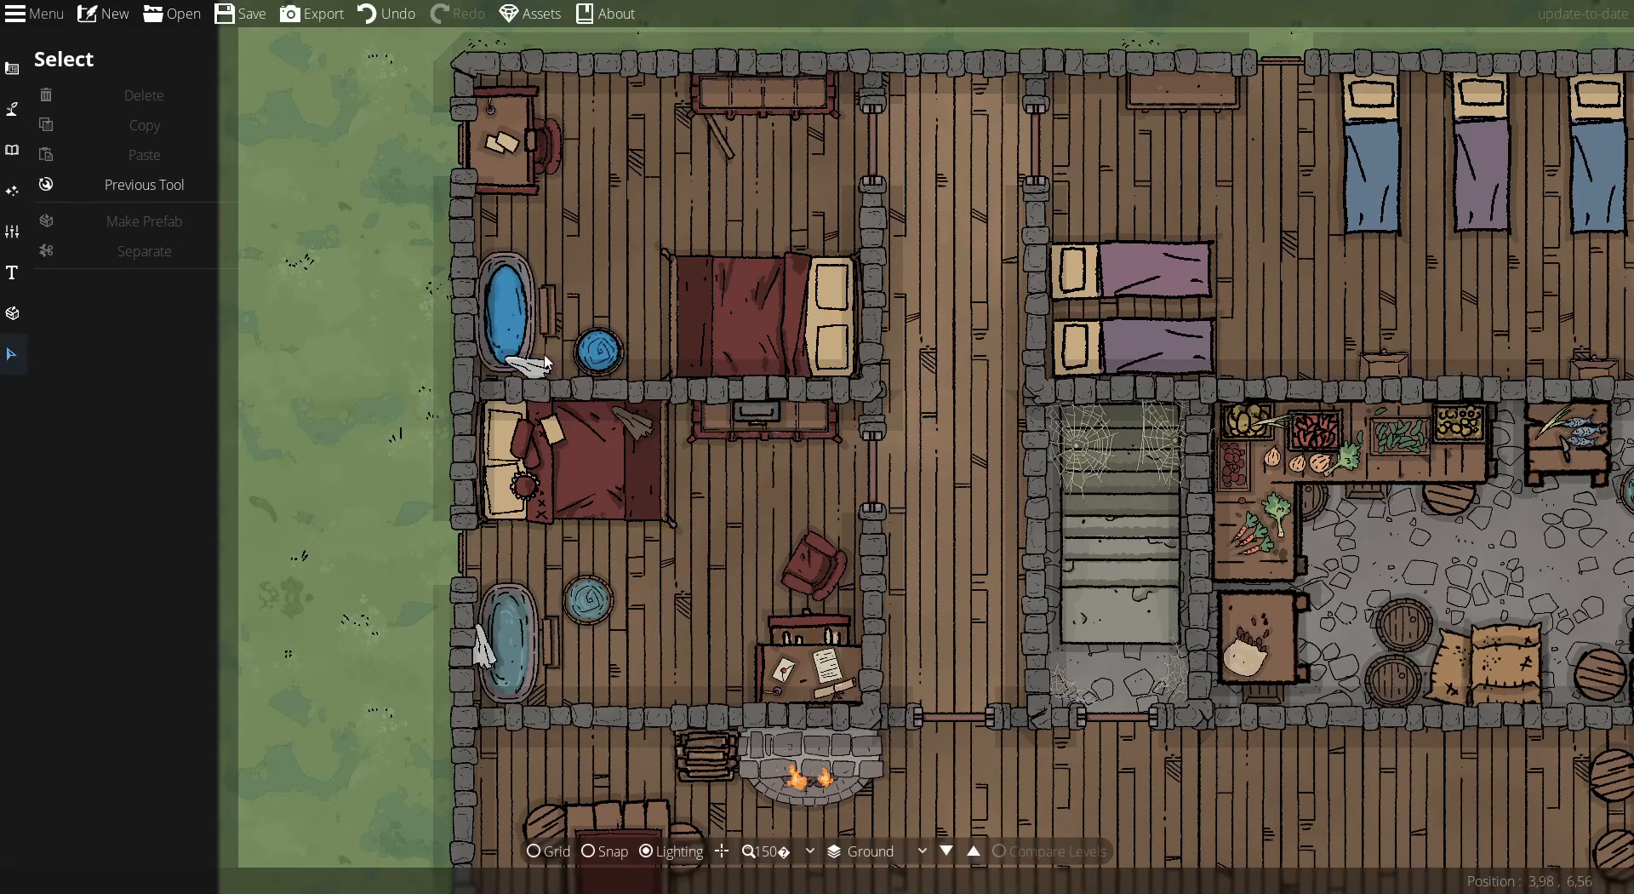
# Move the southern bedroom's bathtub to the layer -100: Below Water
pyautogui.scroll(-3, 615, 627)
pyautogui.moveTo(617, 634); pyautogui.dragTo(561, 470)
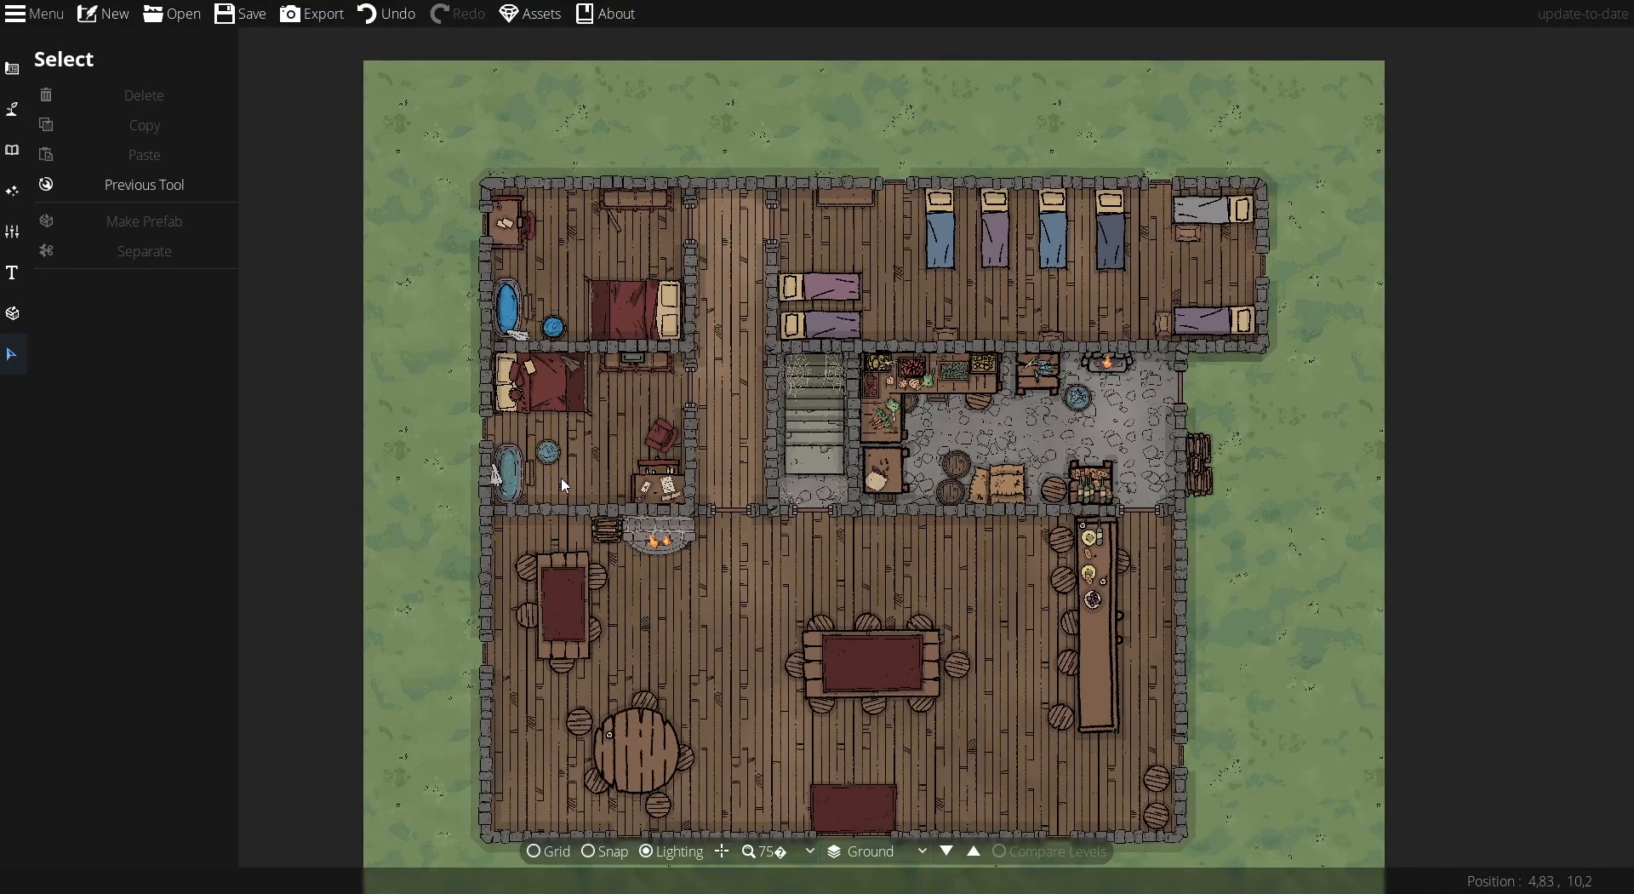
pyautogui.scroll(2, 558, 479)
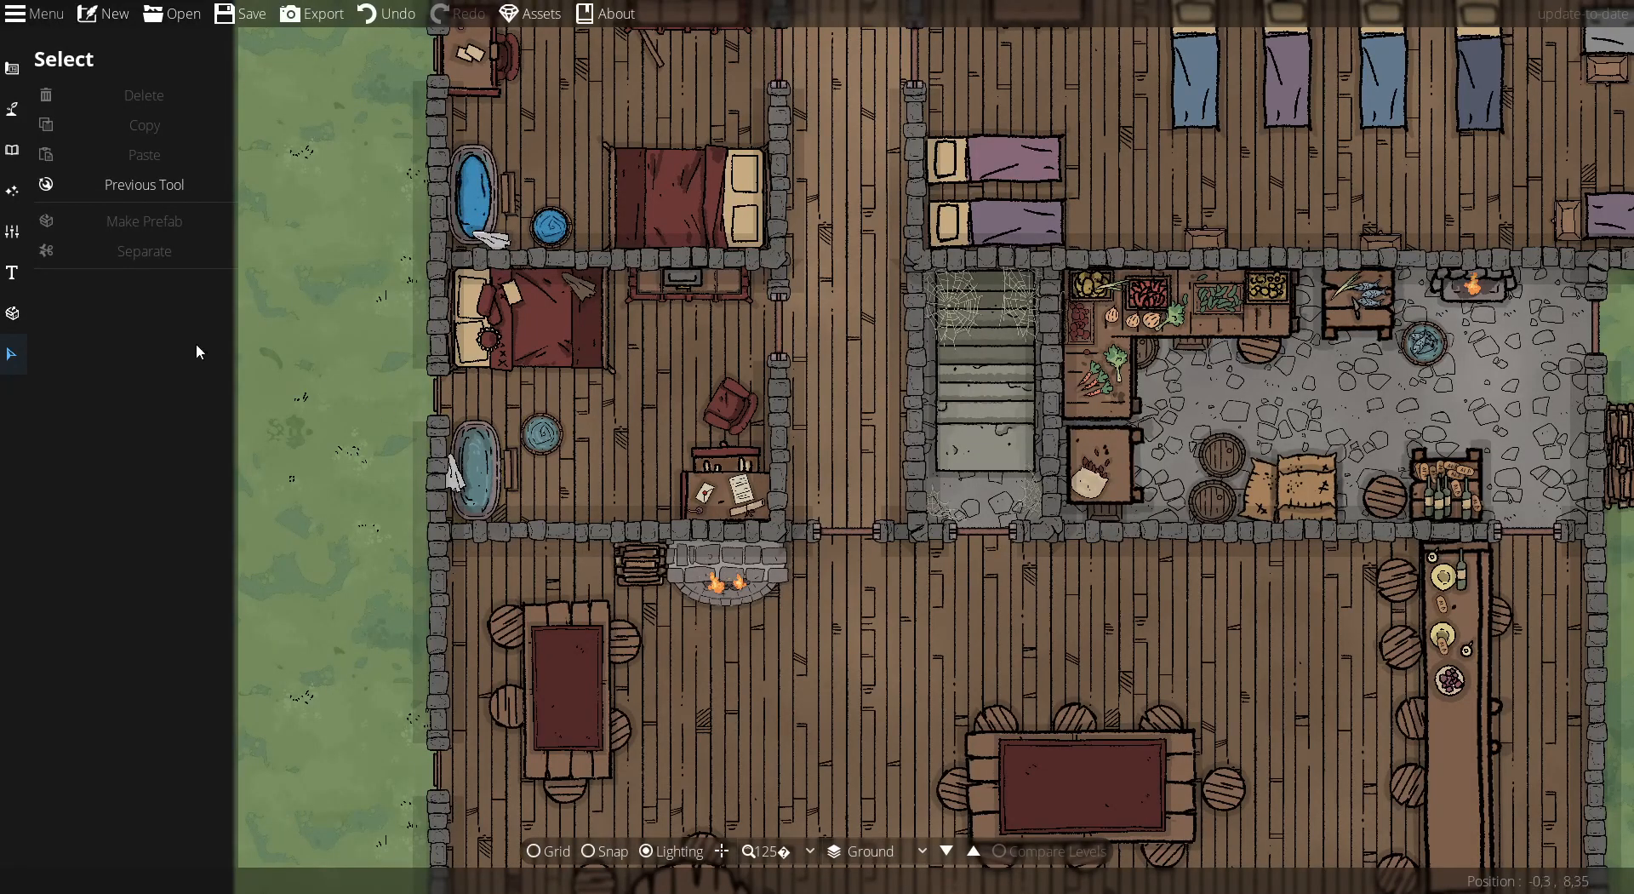
pyautogui.click(476, 468)
pyautogui.click(136, 327)
pyautogui.click(129, 447)
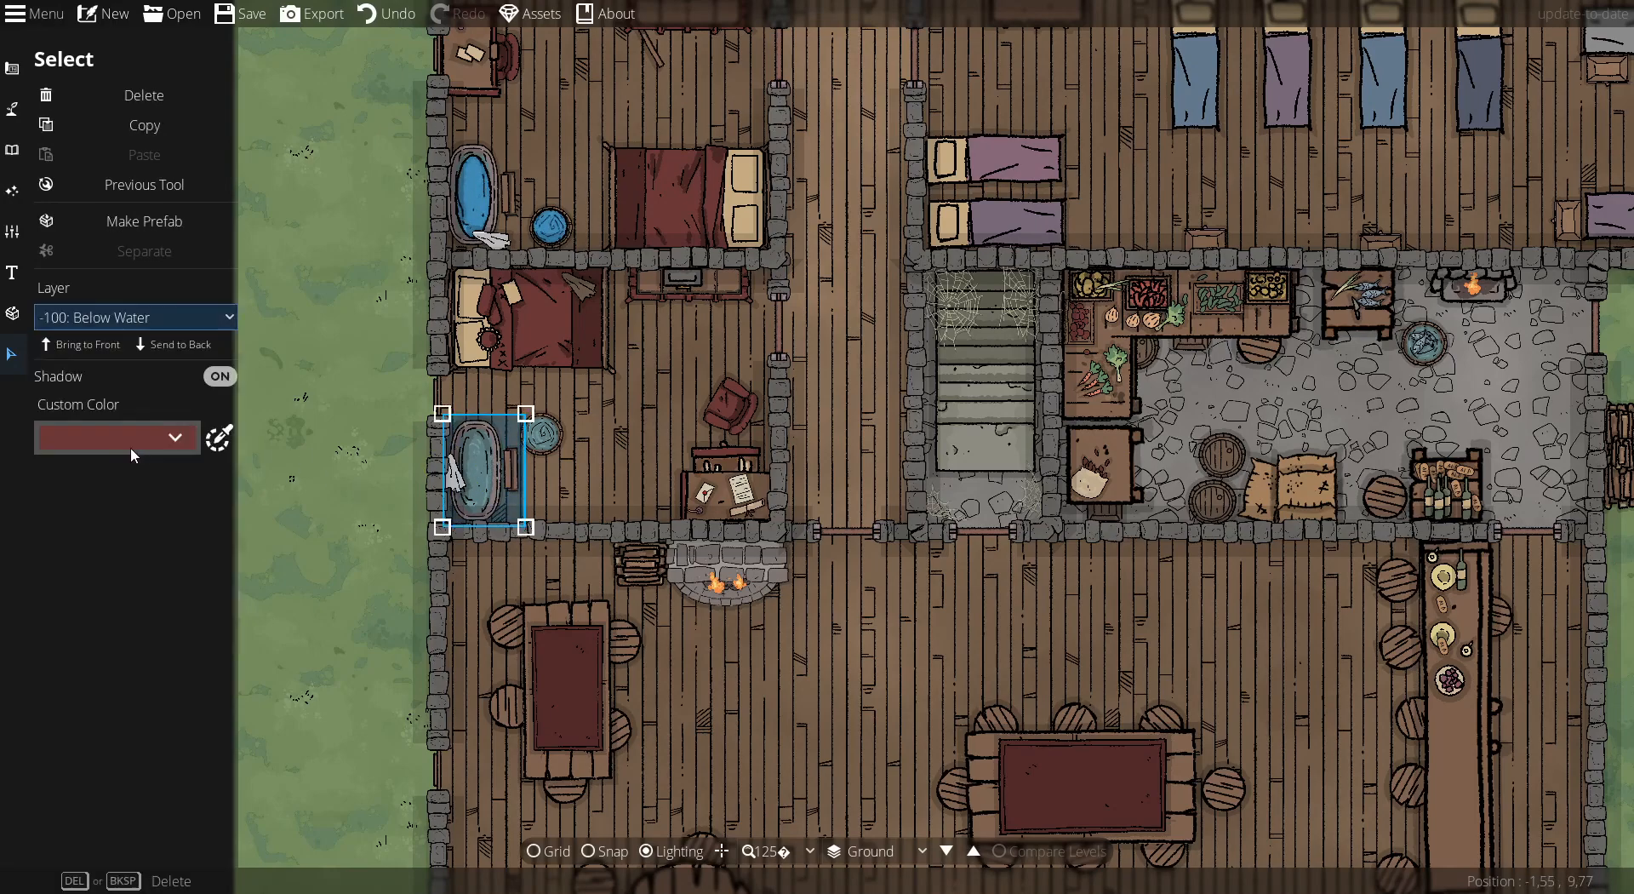
pyautogui.click(593, 449)
# Move the southern bedroom's round water bucket to the layer -100: Below Water
pyautogui.click(554, 447)
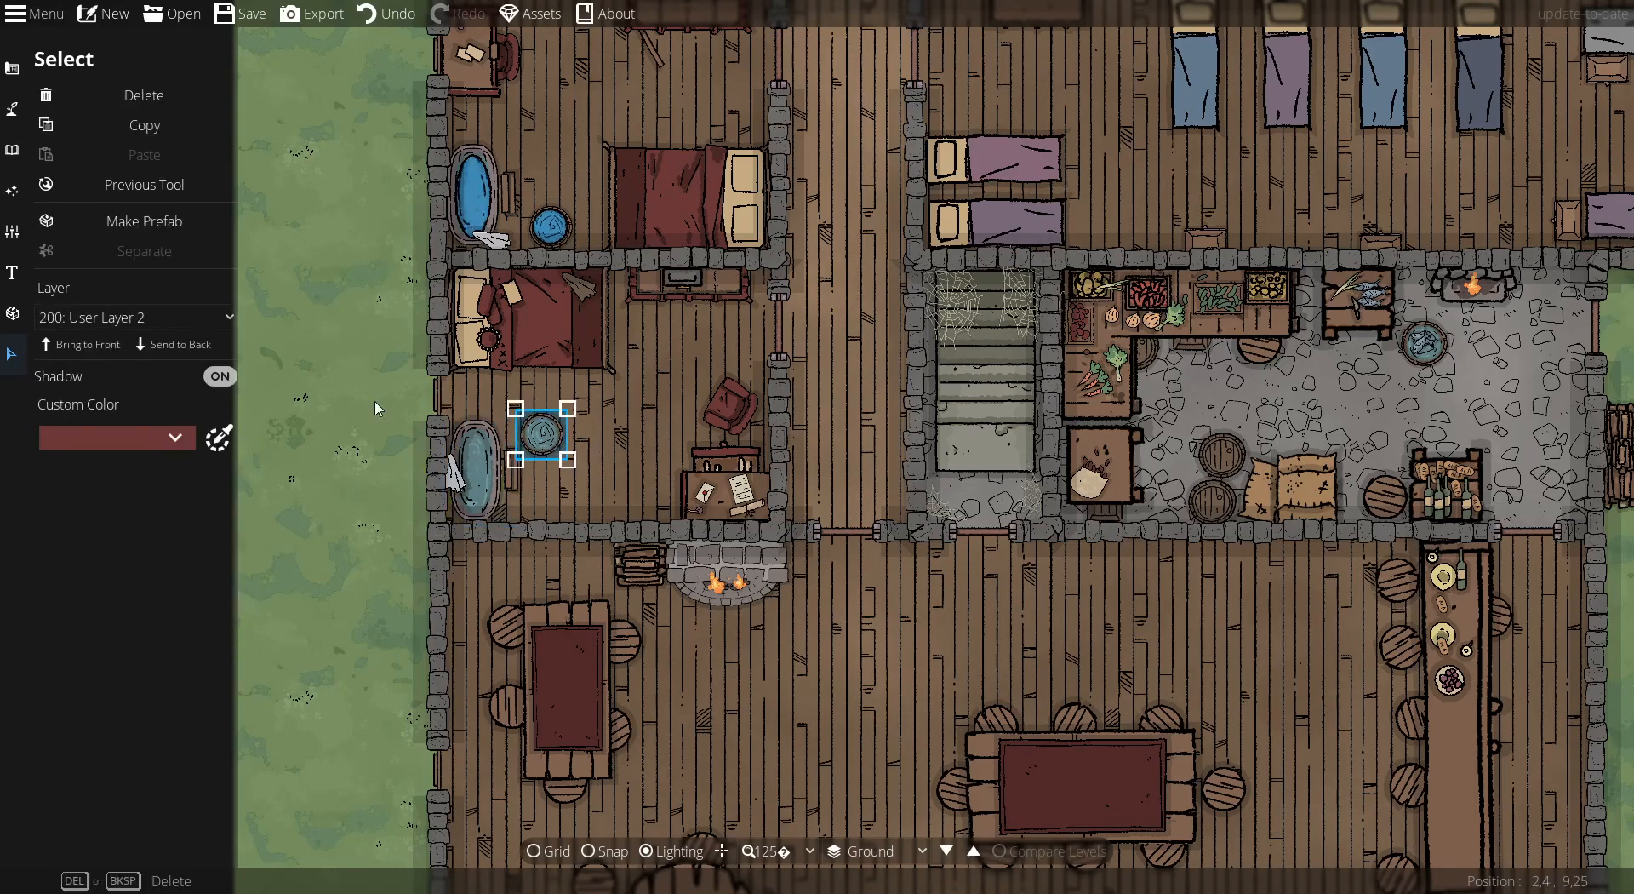
pyautogui.click(128, 317)
pyautogui.click(106, 444)
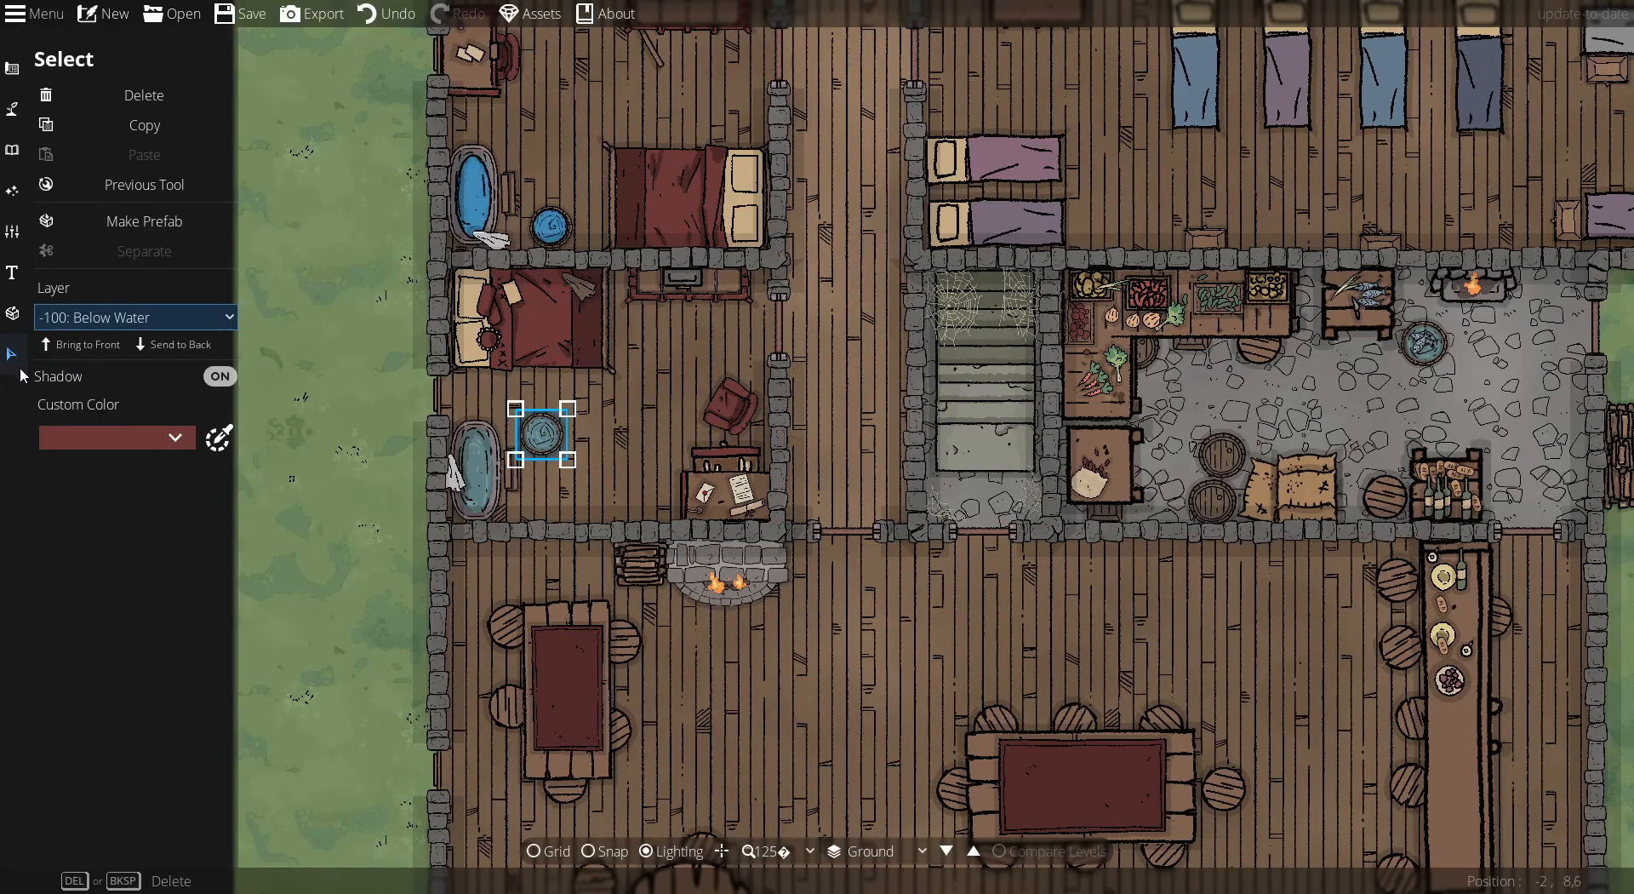
pyautogui.click(351, 446)
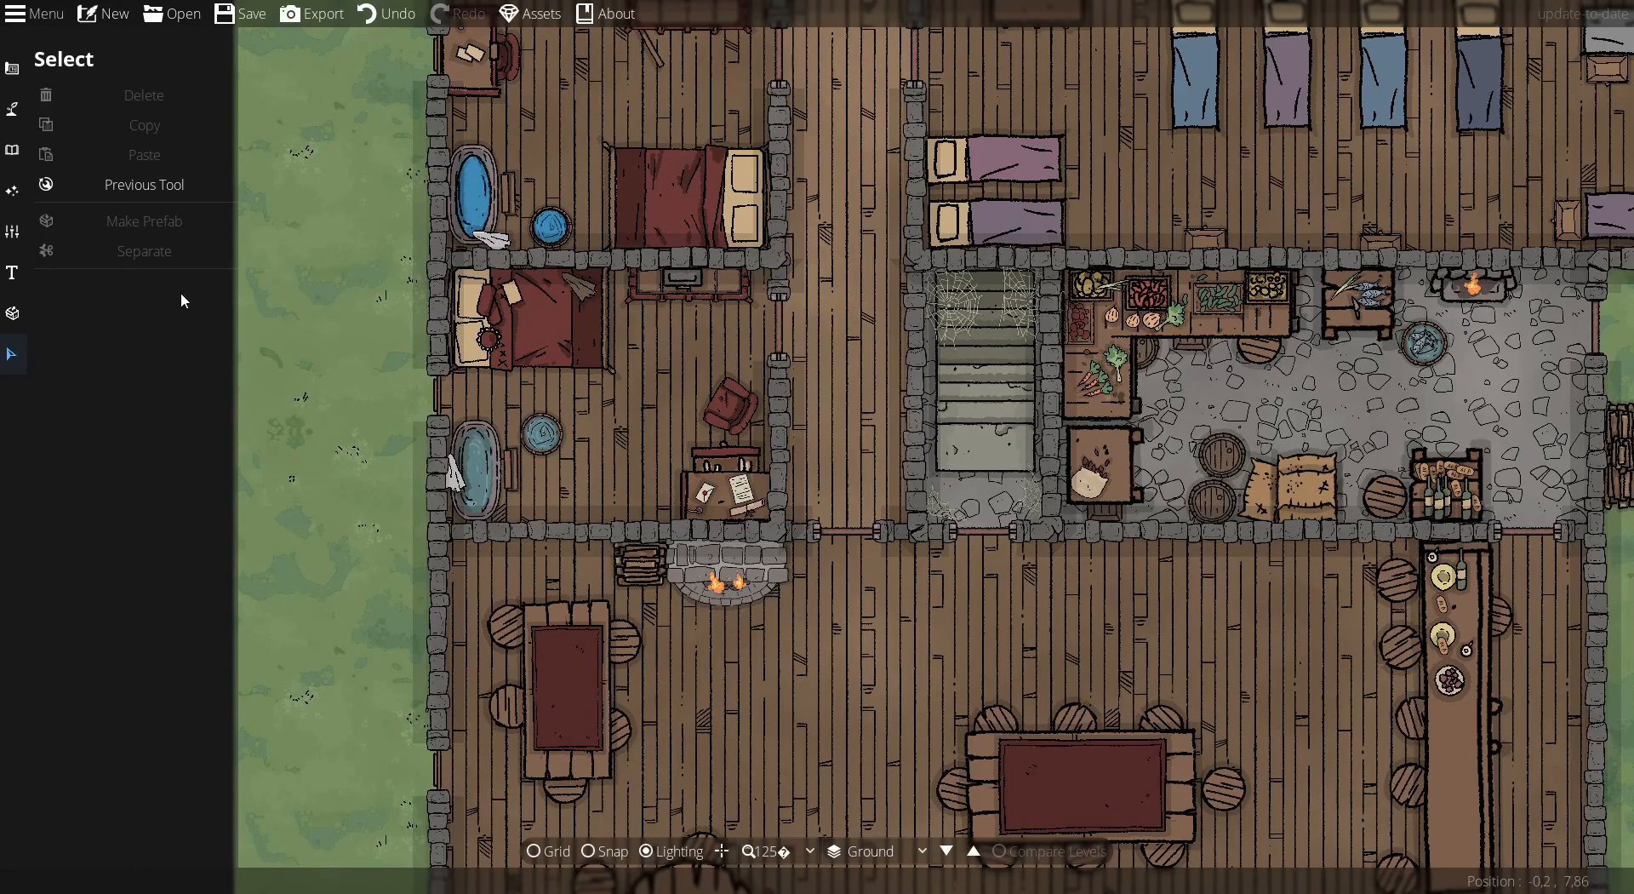
# Draw elliptical water patches over the southern bedroom's bathtub and round bucket with the Water Brush
pyautogui.click(14, 117)
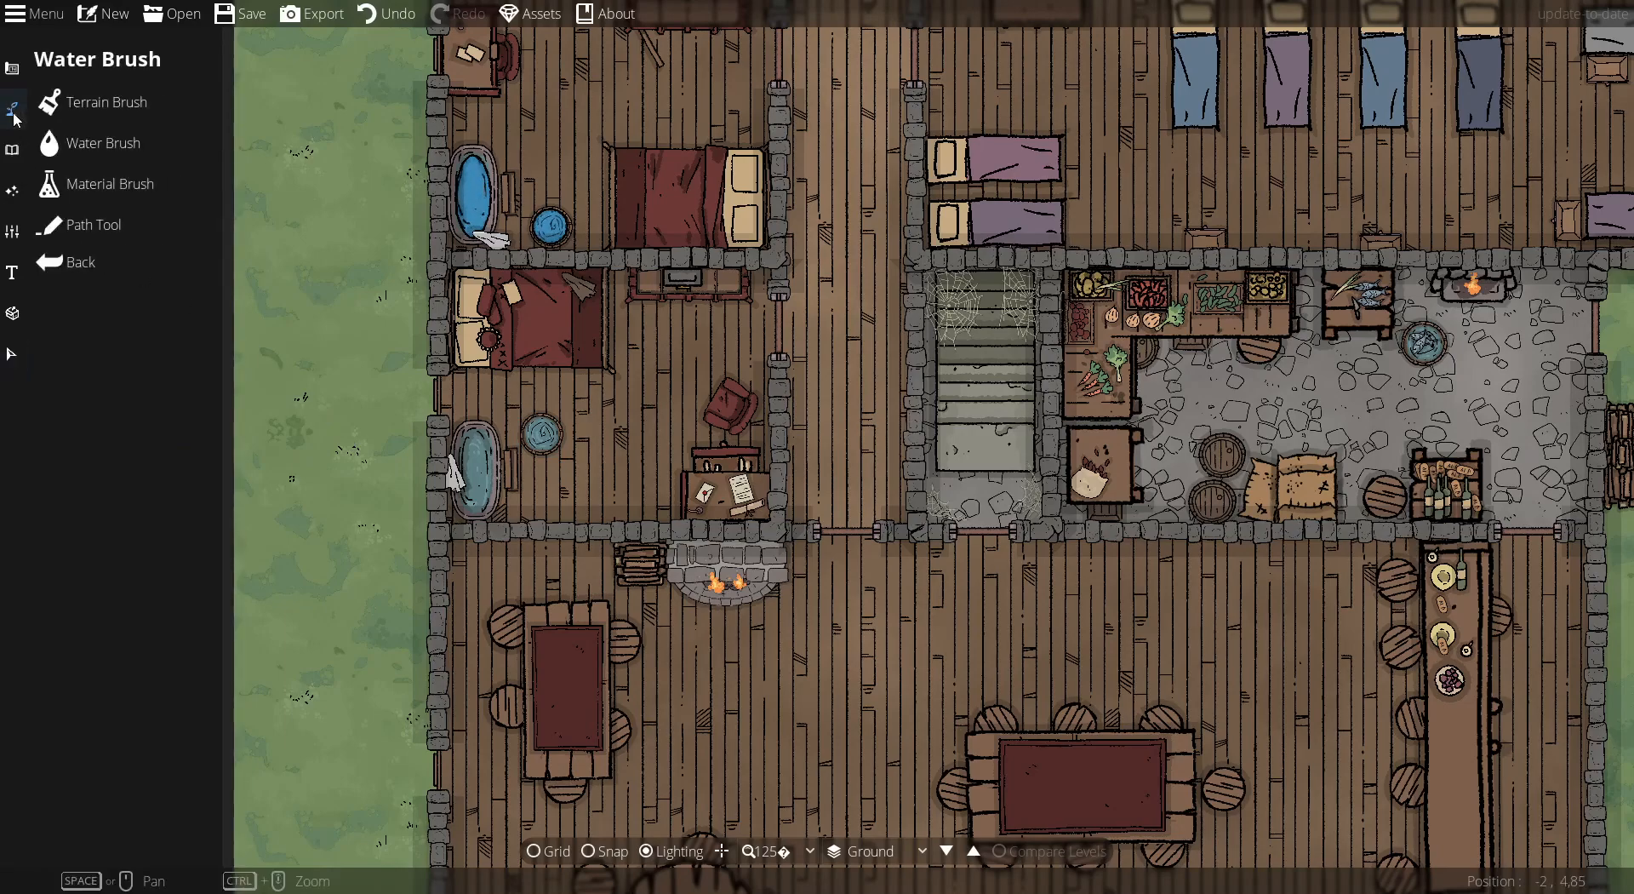
pyautogui.click(110, 150)
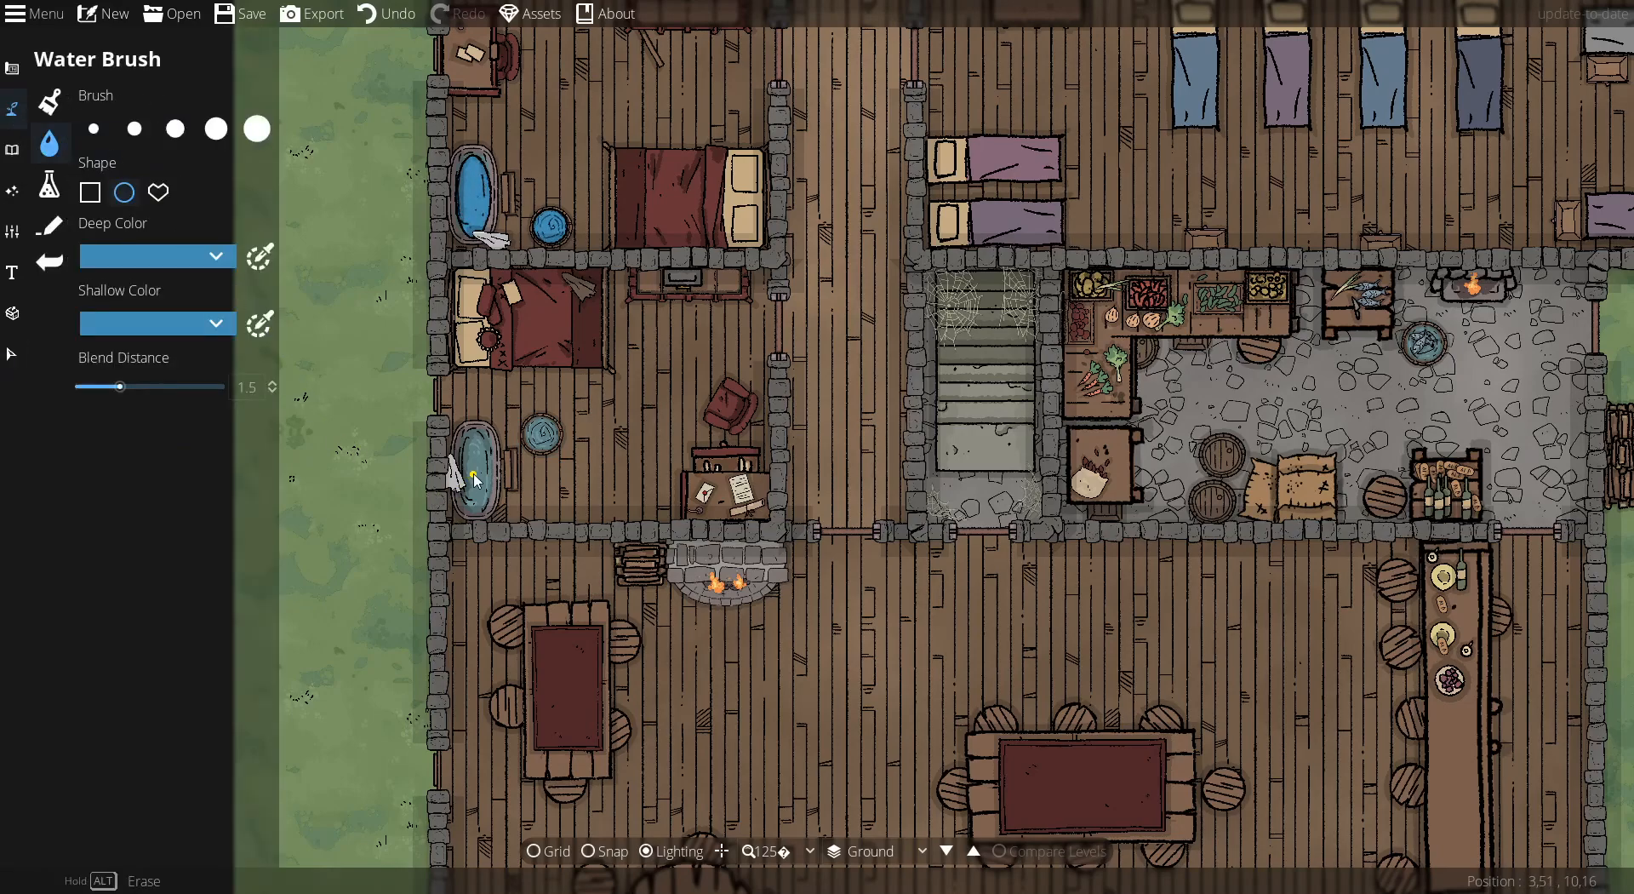
pyautogui.moveTo(460, 434); pyautogui.dragTo(494, 515)
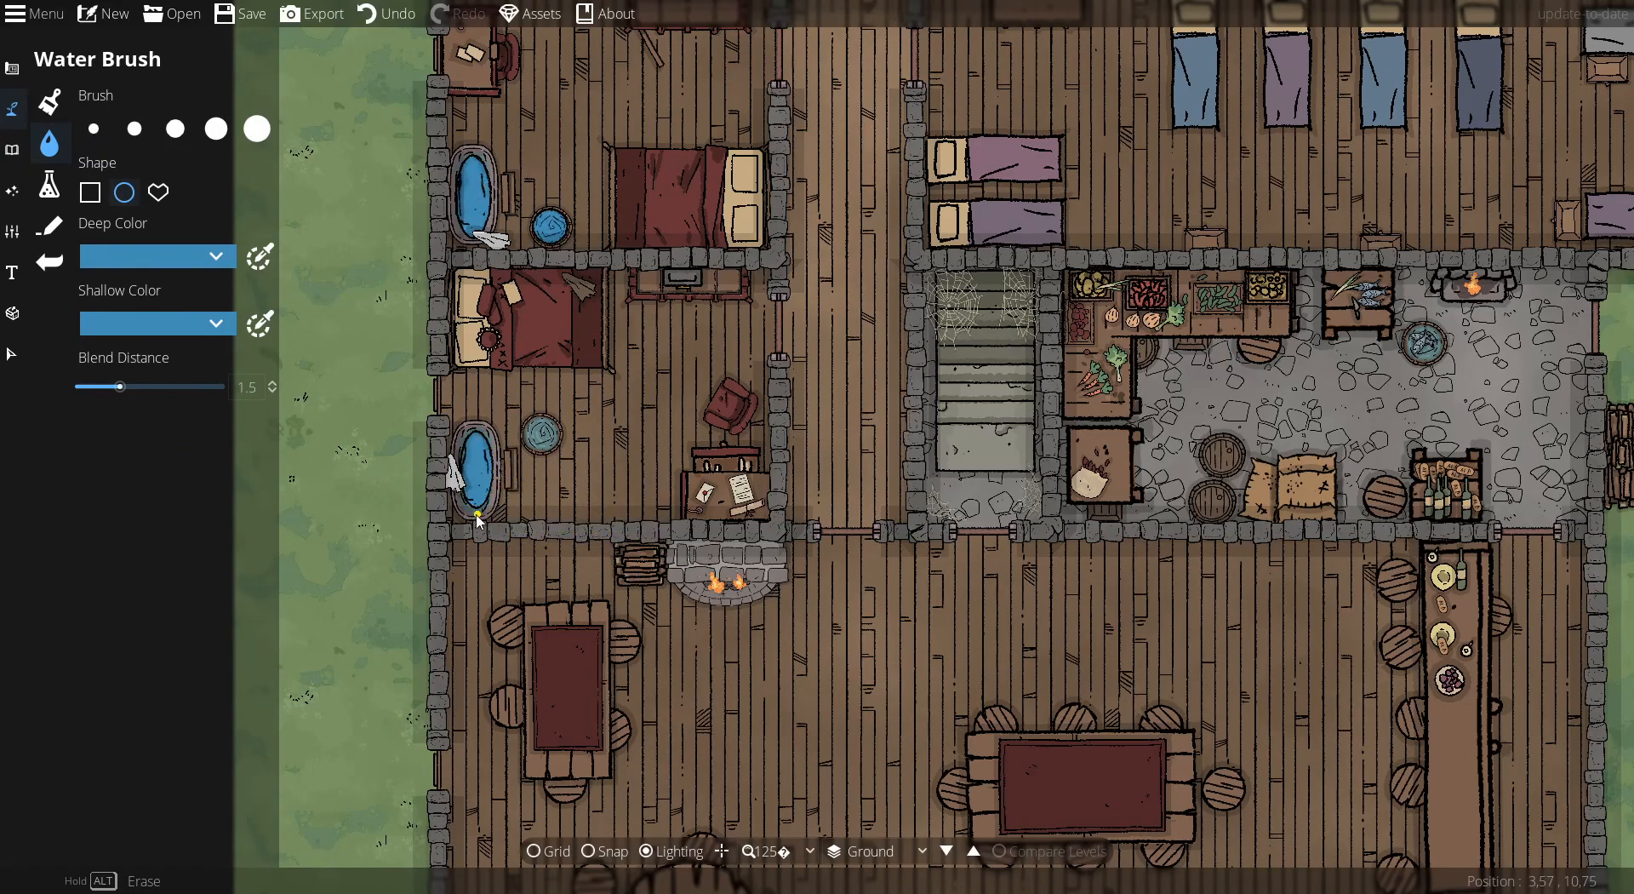
pyautogui.moveTo(526, 422); pyautogui.dragTo(561, 459)
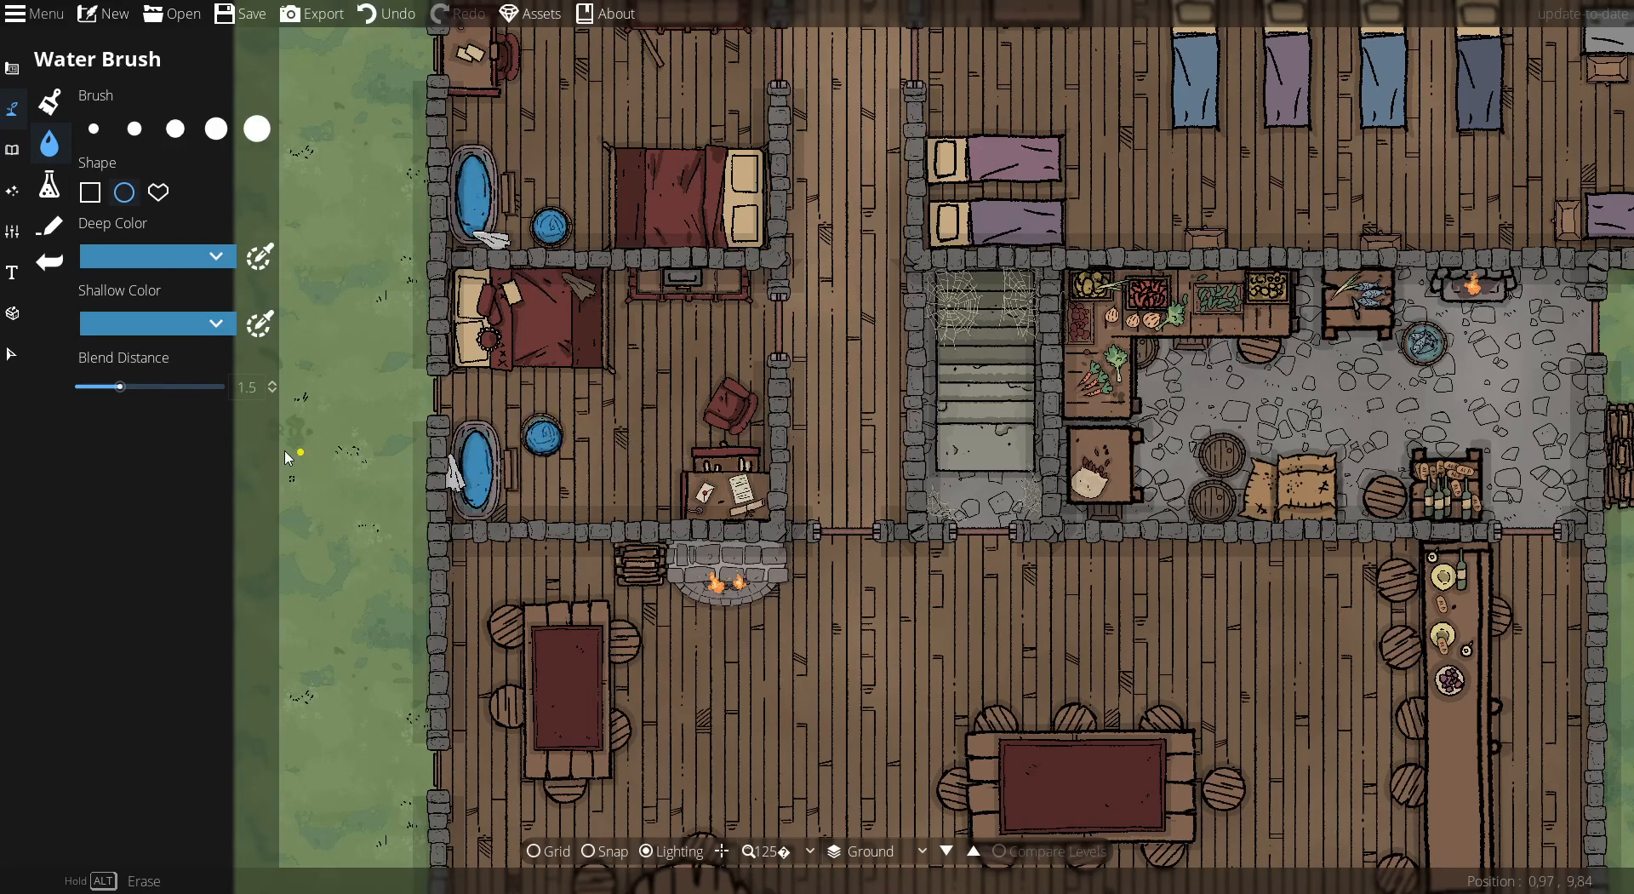
# Nudge the southern bedroom's round bucket to line up with its water patch
pyautogui.click(12, 354)
pyautogui.click(538, 432)
pyautogui.moveTo(538, 431); pyautogui.dragTo(541, 434)
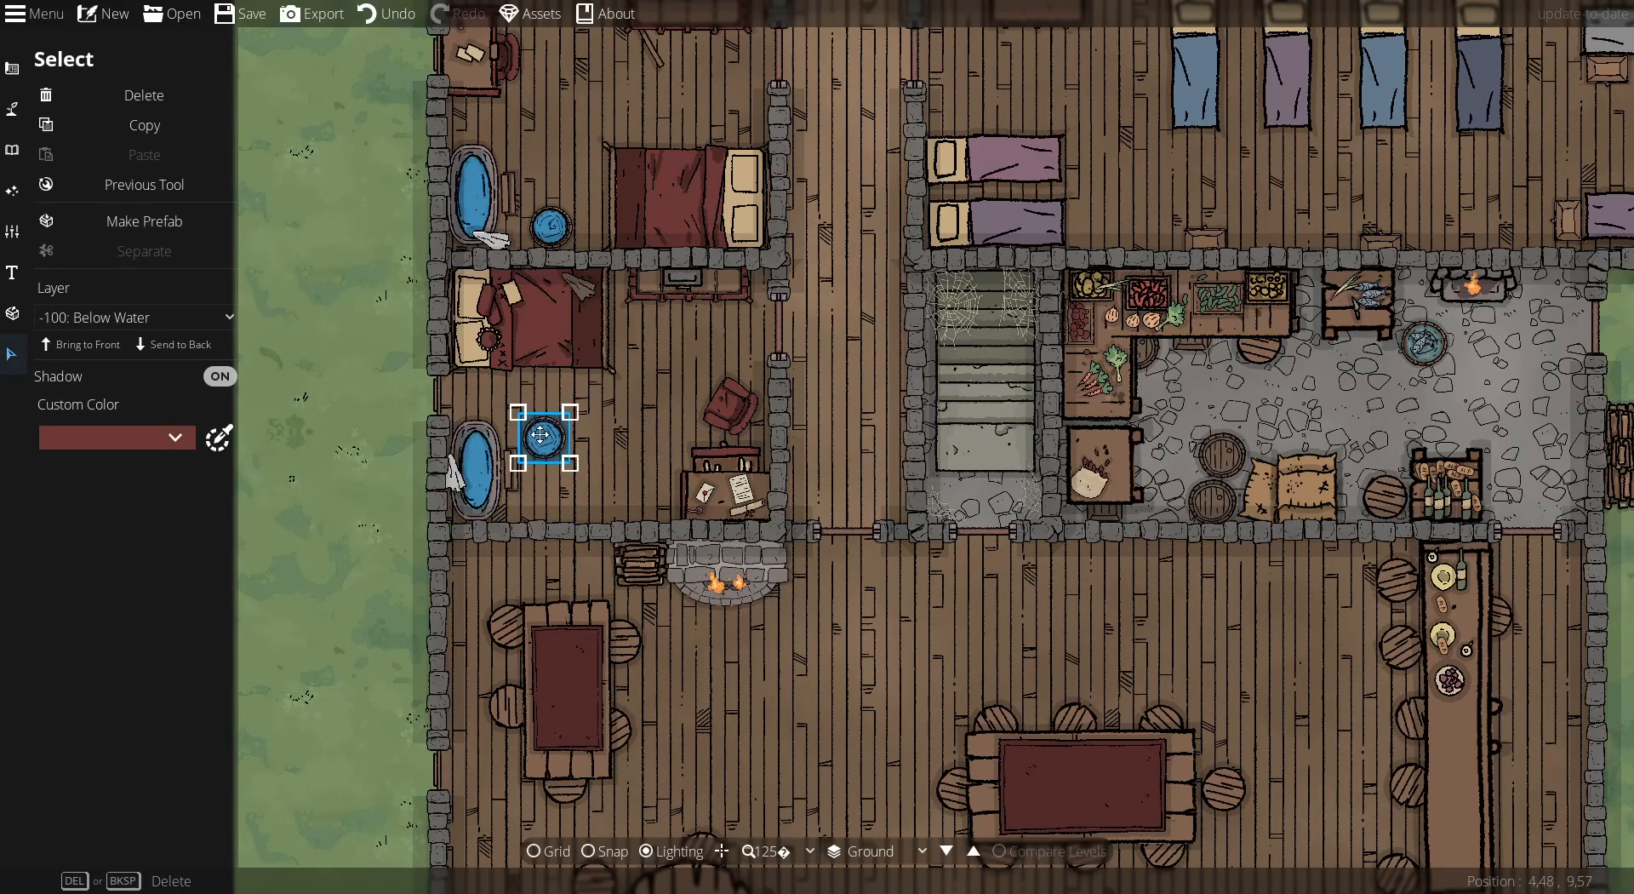
pyautogui.click(645, 417)
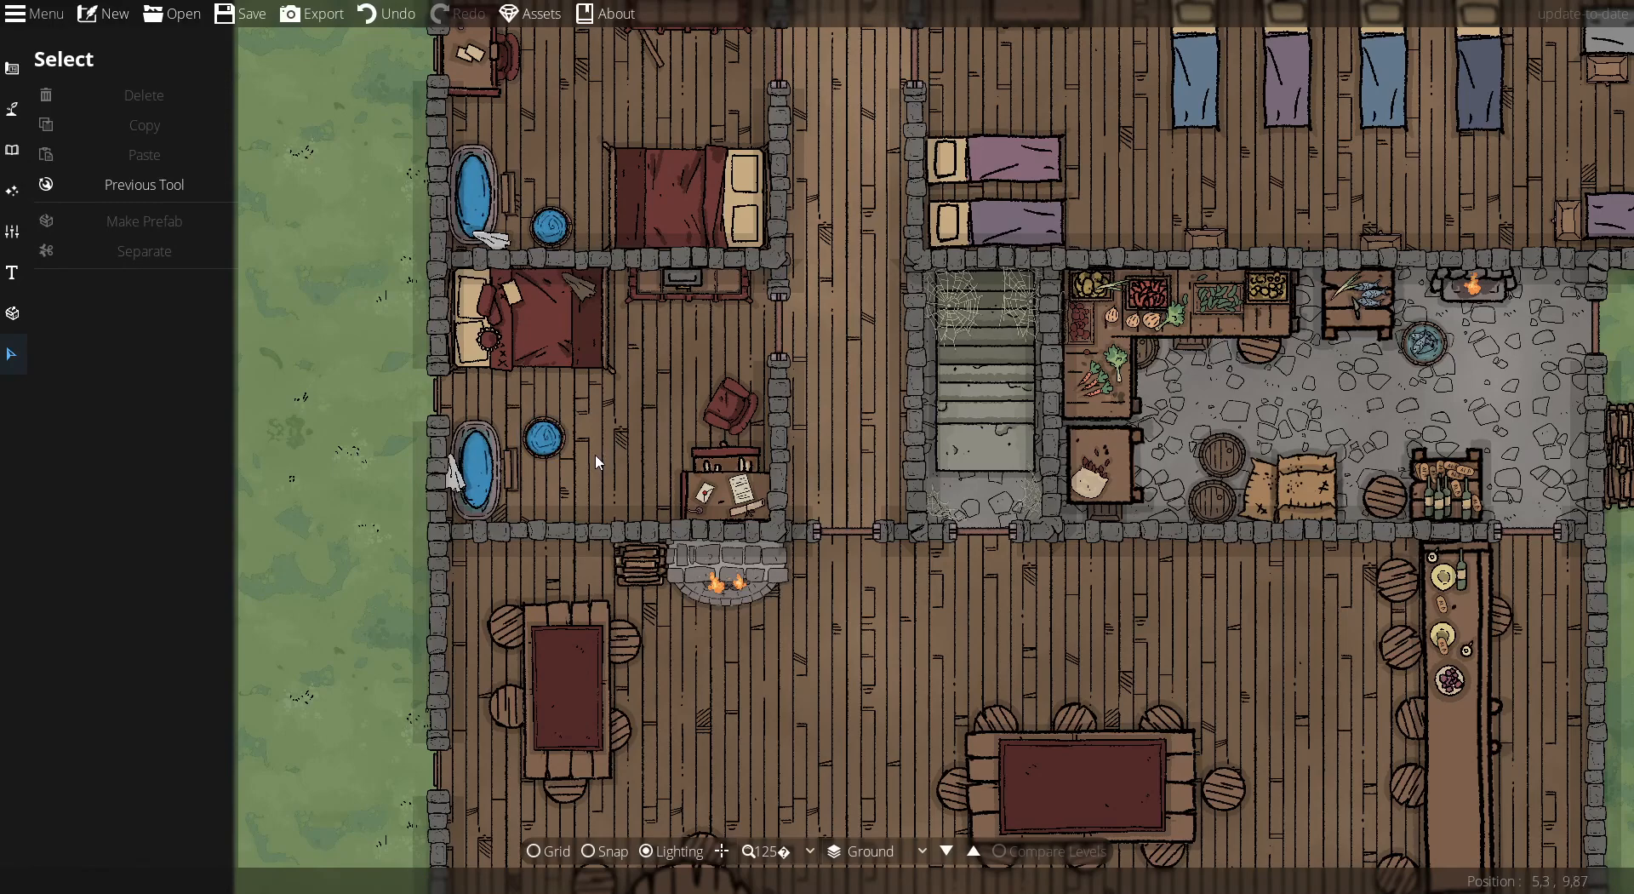
# Move the kitchen's round water barrel near the fireplace to the layer -100: Below Water
pyautogui.moveTo(611, 456); pyautogui.dragTo(393, 450)
pyautogui.moveTo(622, 497); pyautogui.dragTo(332, 495)
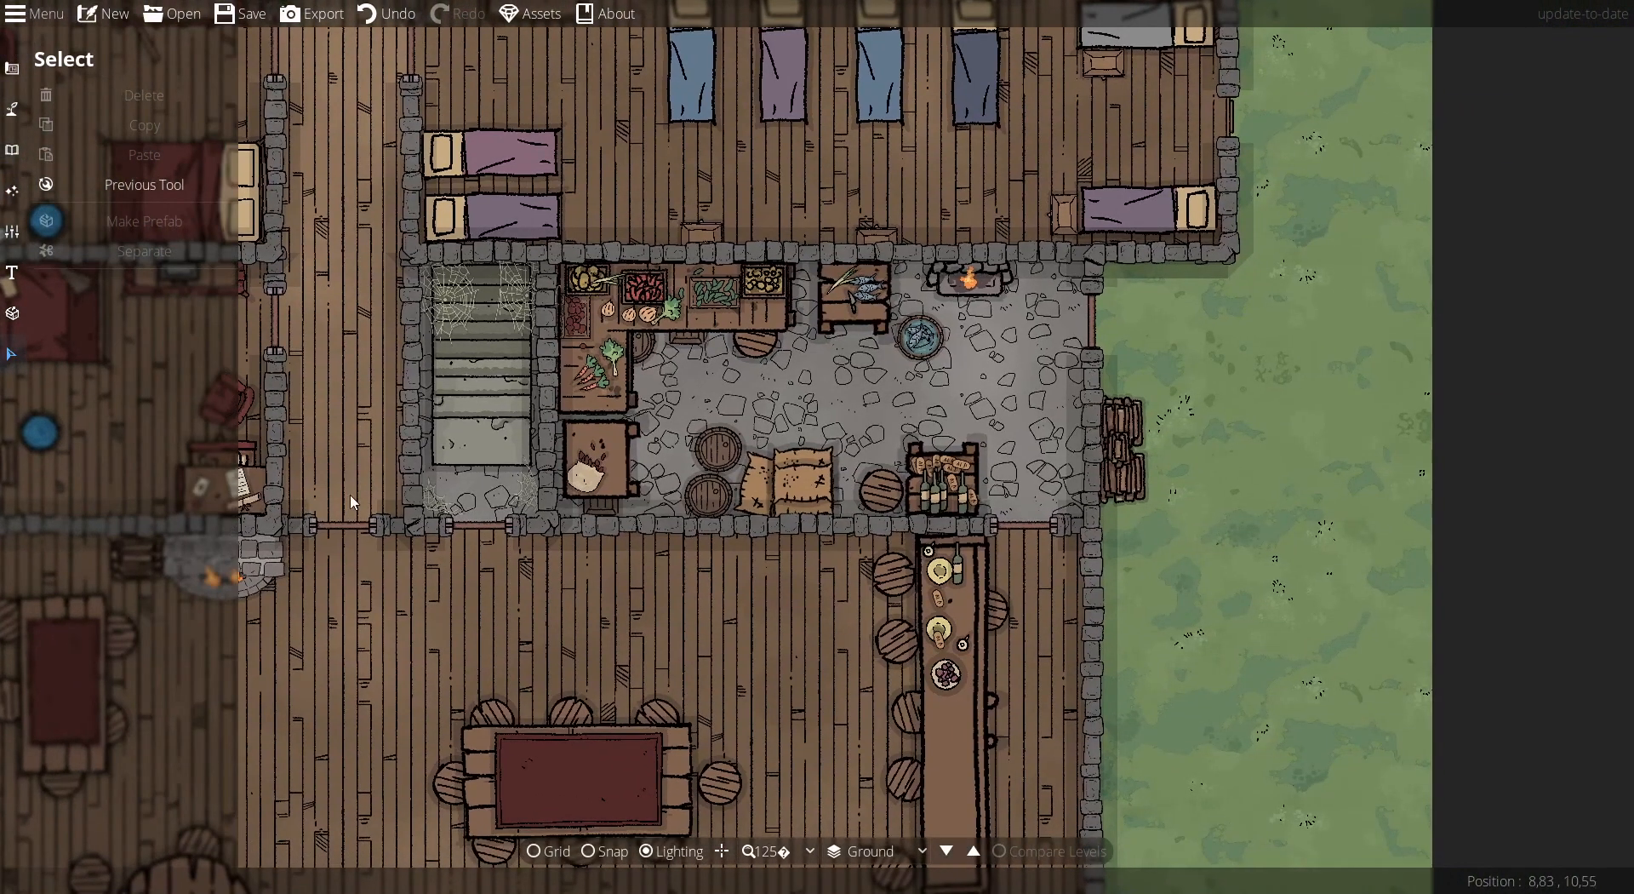
pyautogui.scroll(-4, 562, 497)
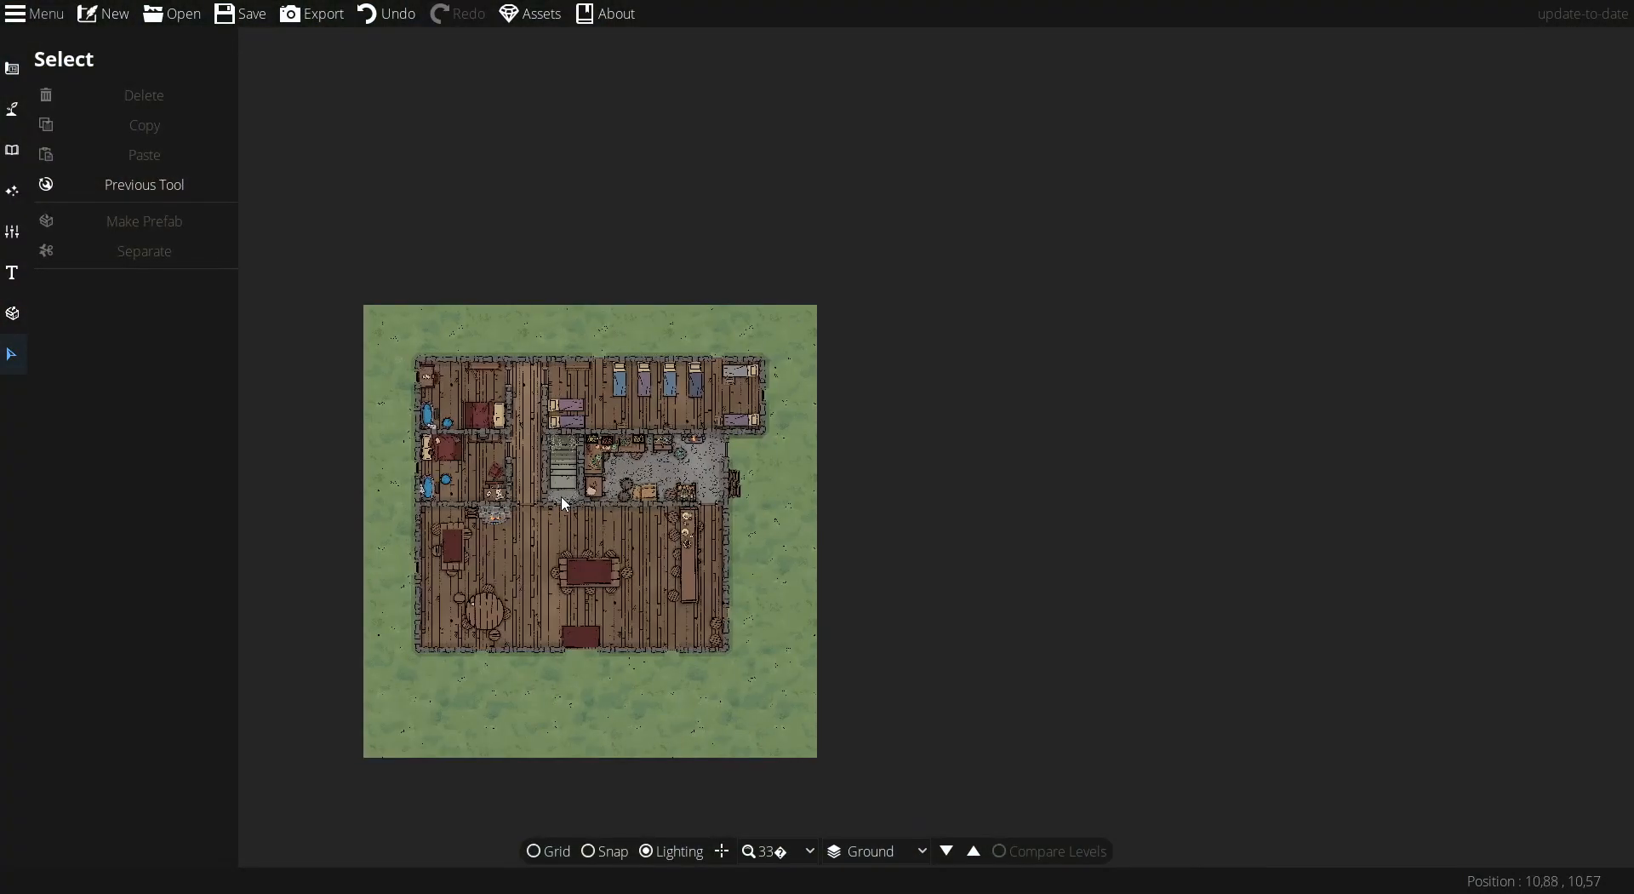
pyautogui.scroll(4, 562, 497)
pyautogui.moveTo(919, 407); pyautogui.dragTo(422, 417)
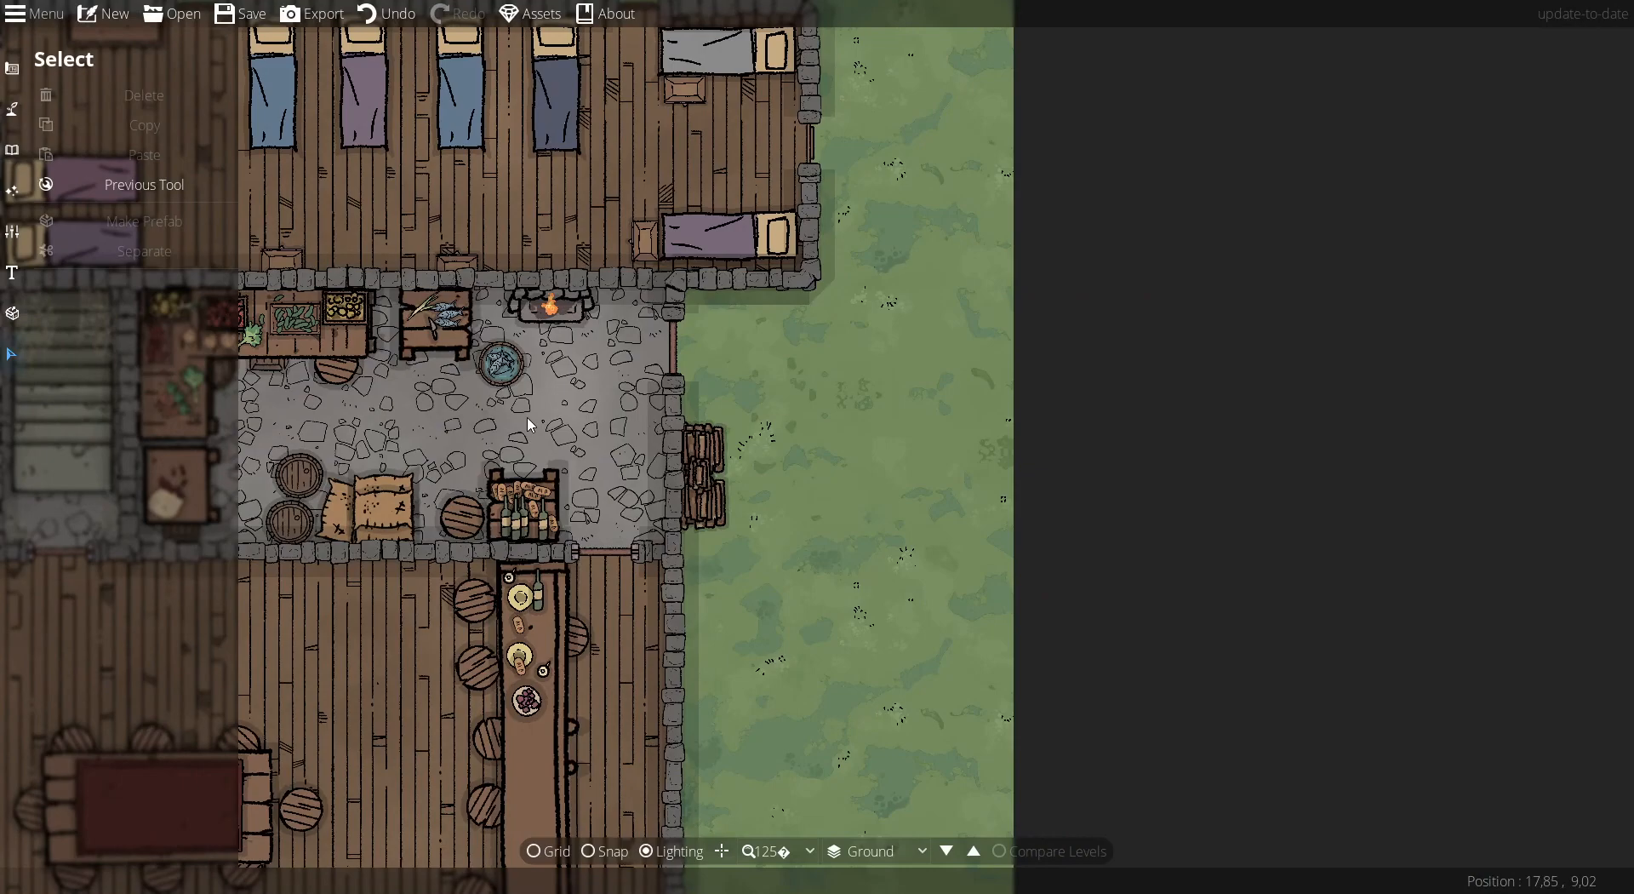
pyautogui.moveTo(530, 425); pyautogui.dragTo(503, 431)
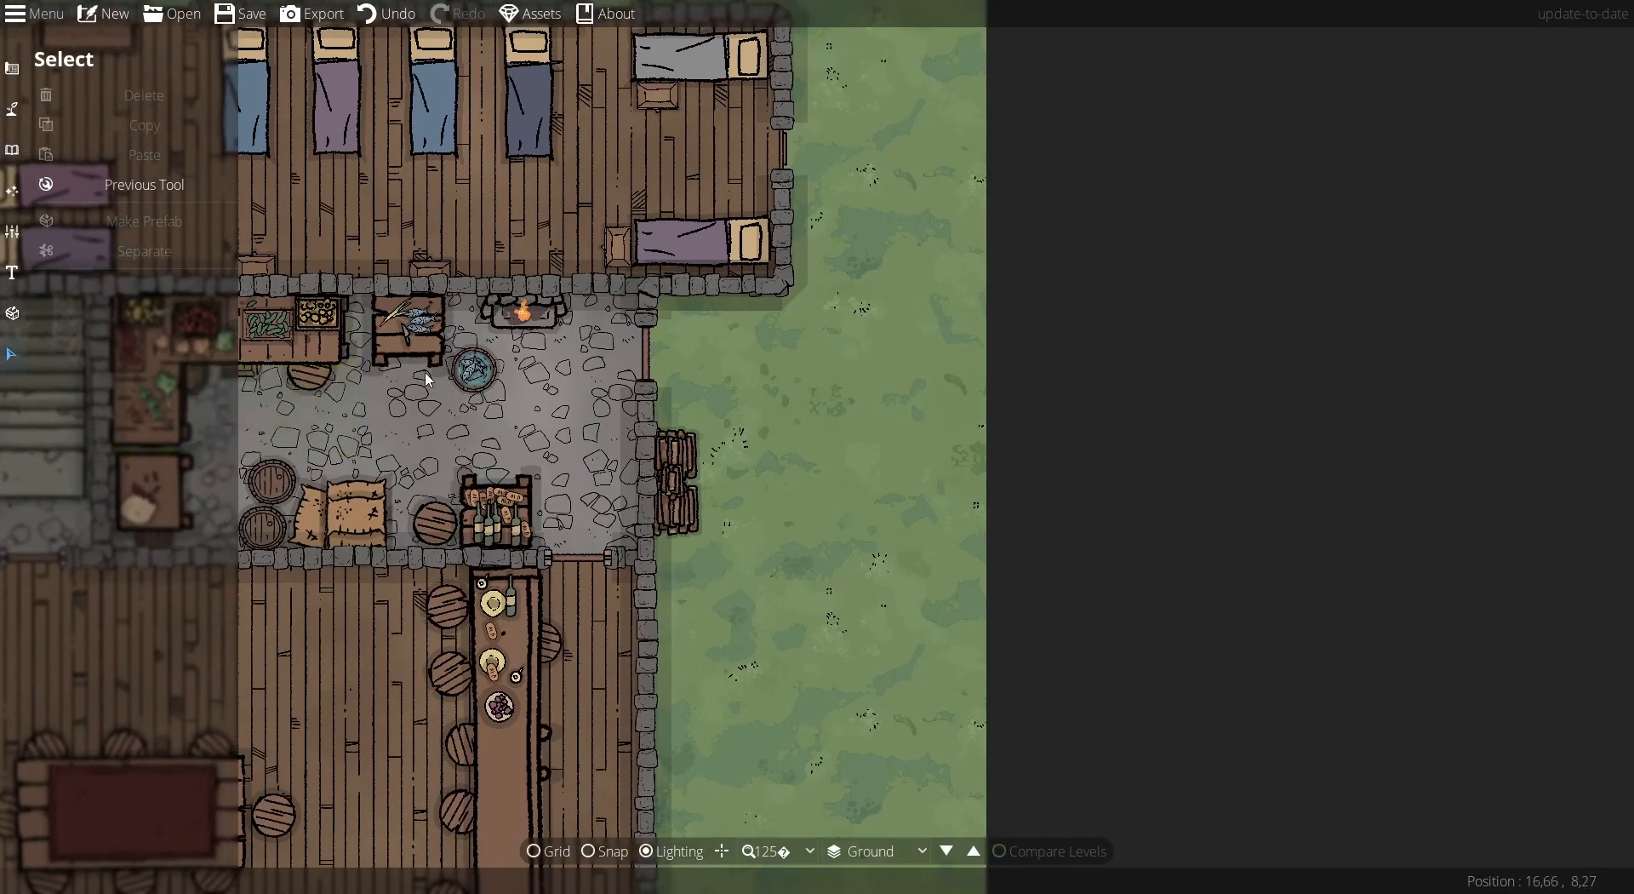
pyautogui.click(471, 366)
pyautogui.click(340, 405)
pyautogui.click(475, 387)
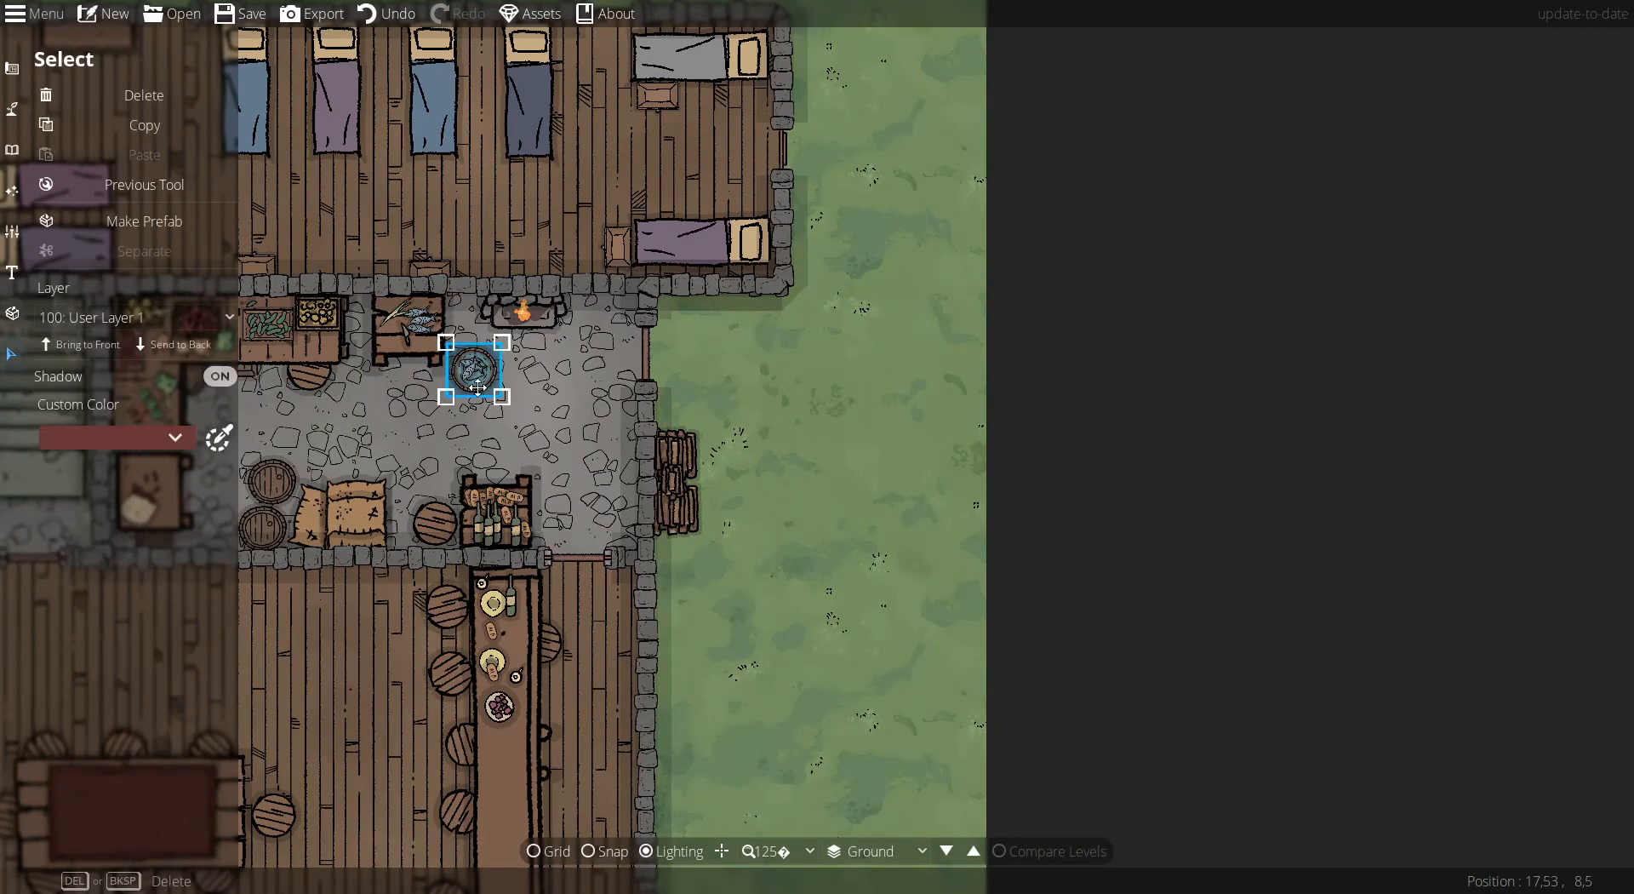
pyautogui.click(187, 318)
pyautogui.click(140, 441)
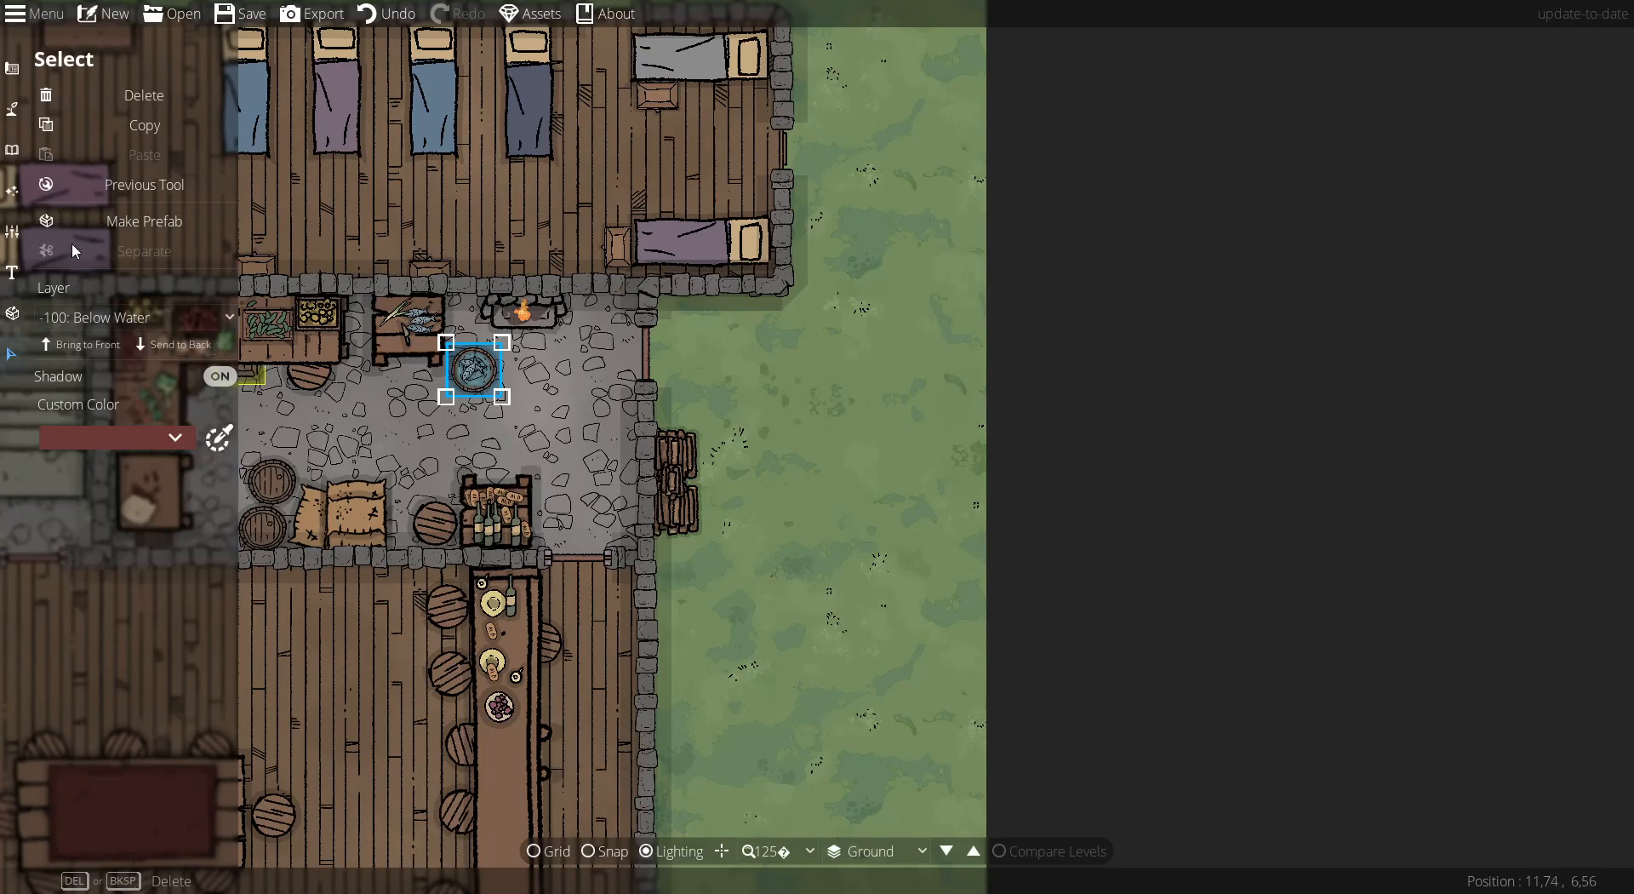
# Draw a circular water patch over the kitchen's water barrel, undo it, and redraw it to fit the barrel
pyautogui.click(17, 114)
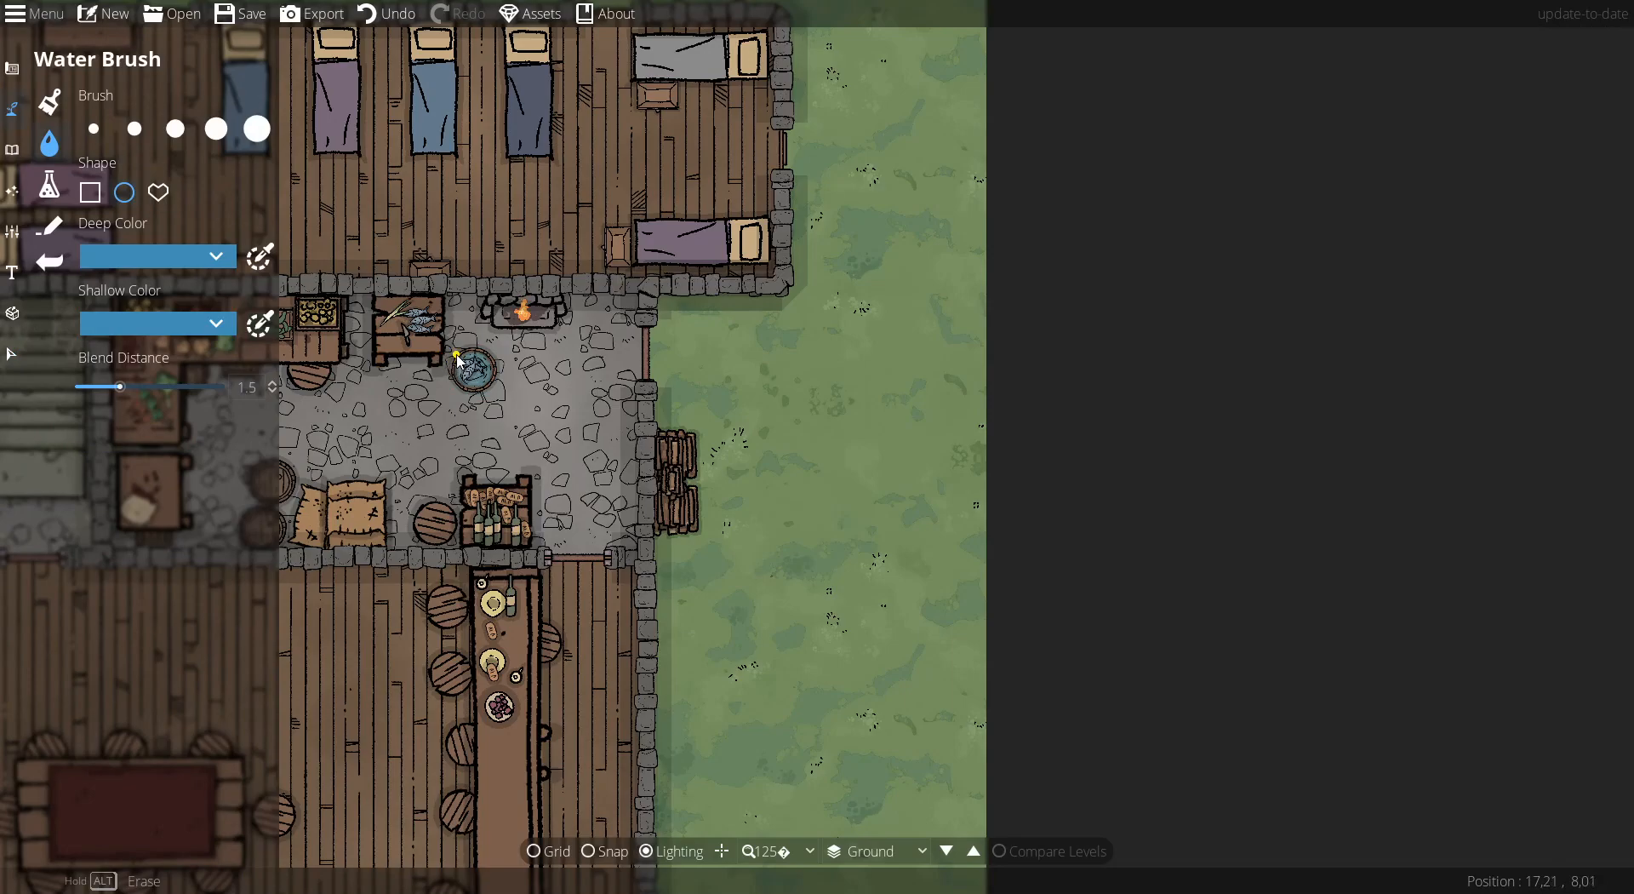
pyautogui.click(499, 395)
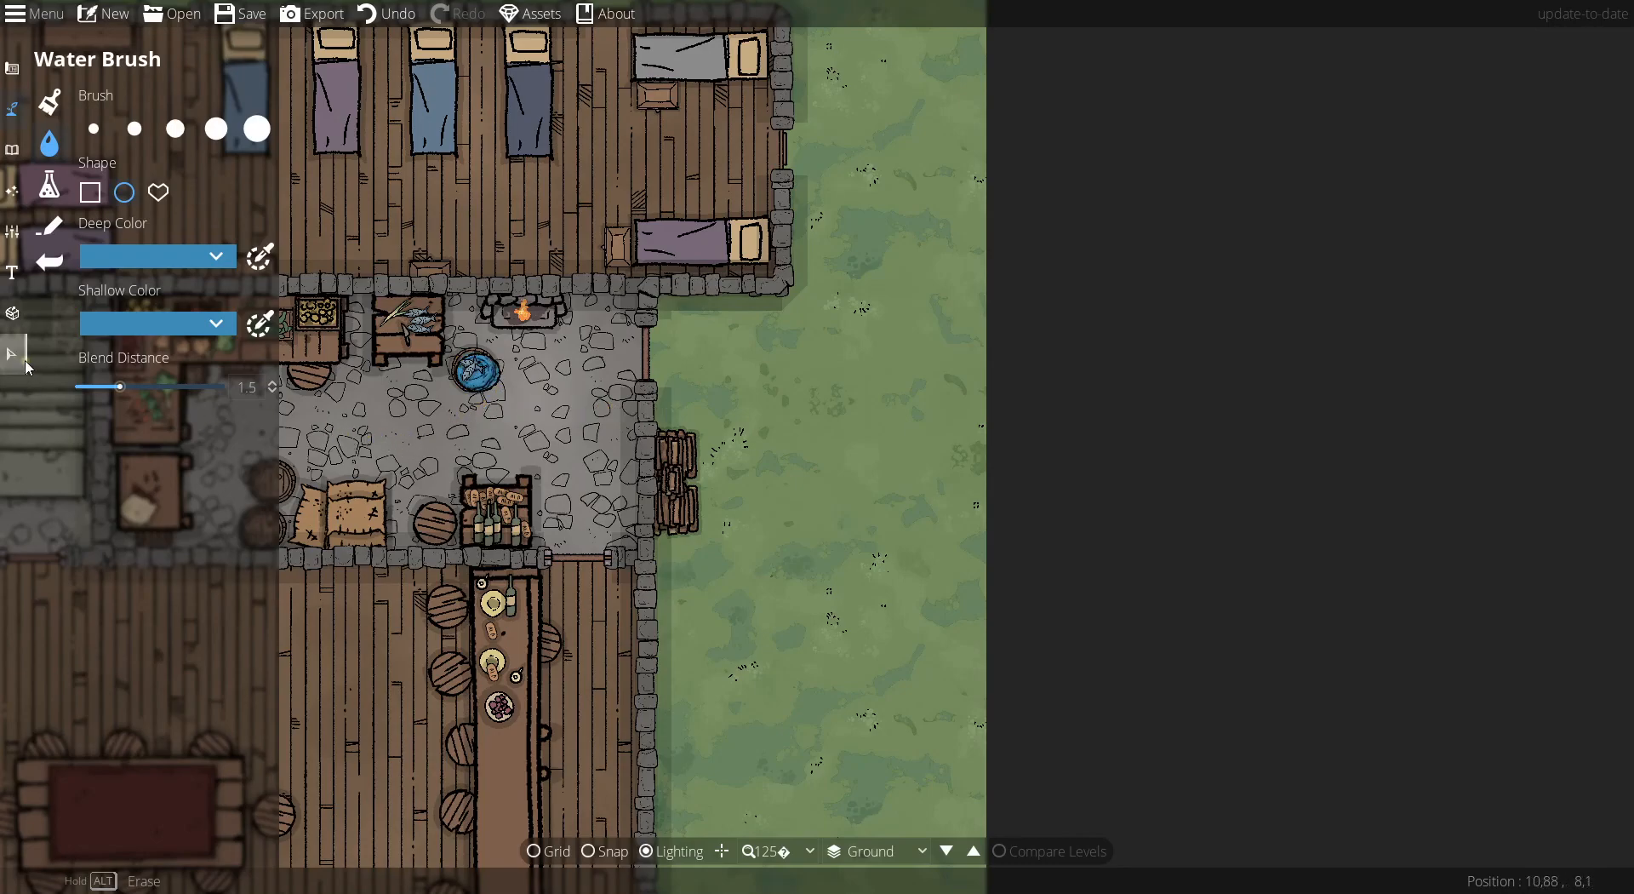
pyautogui.hotkey('ctrl', 'z')
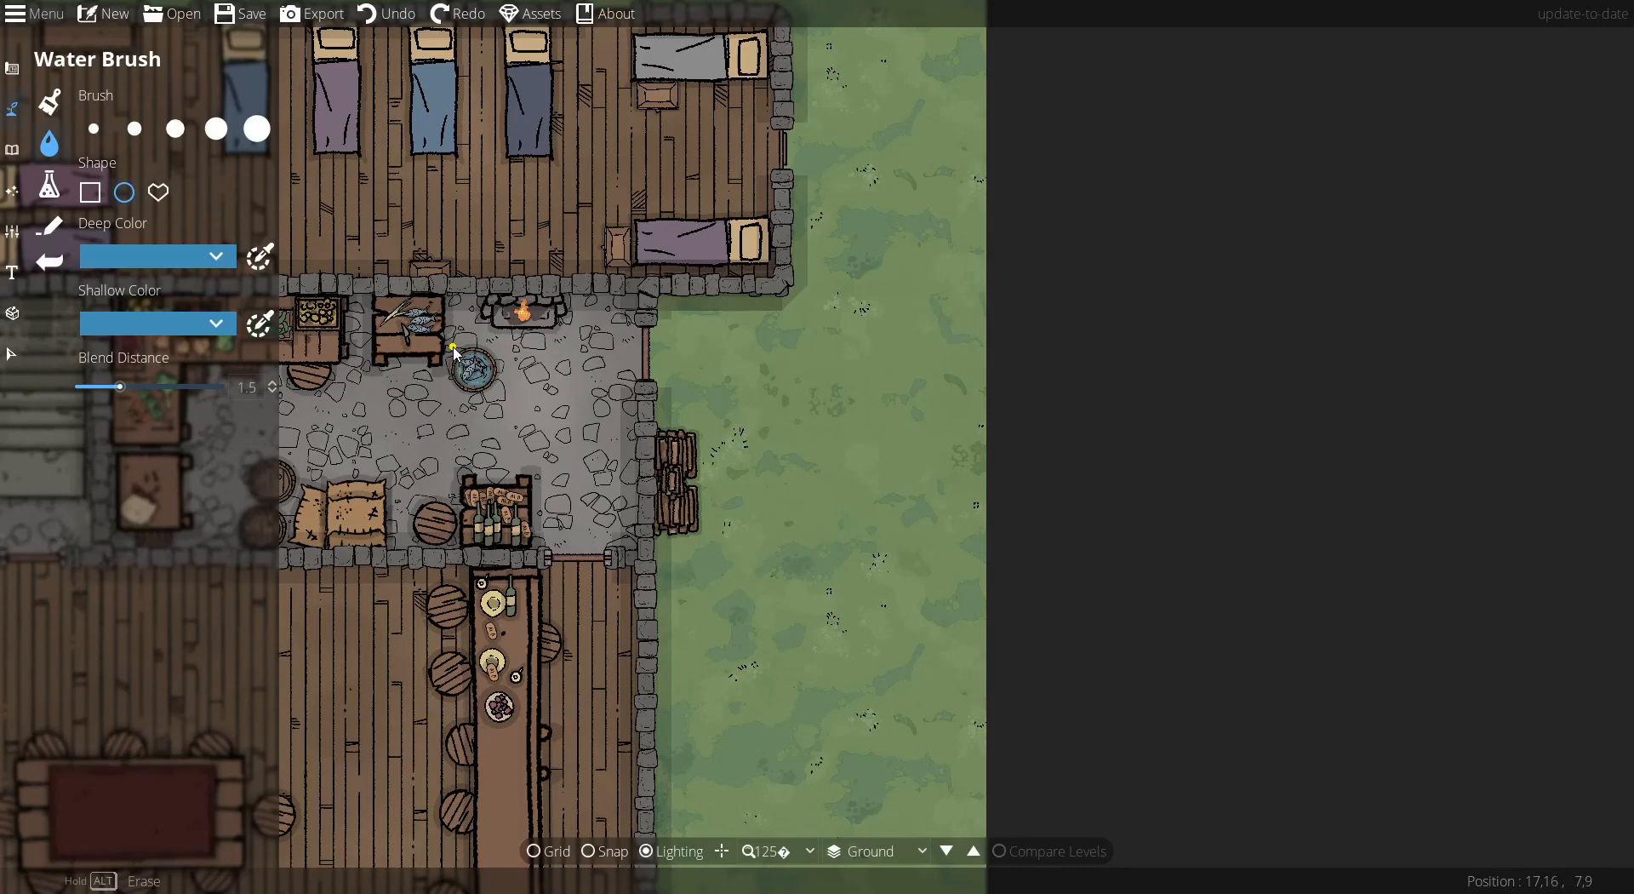
pyautogui.click(496, 396)
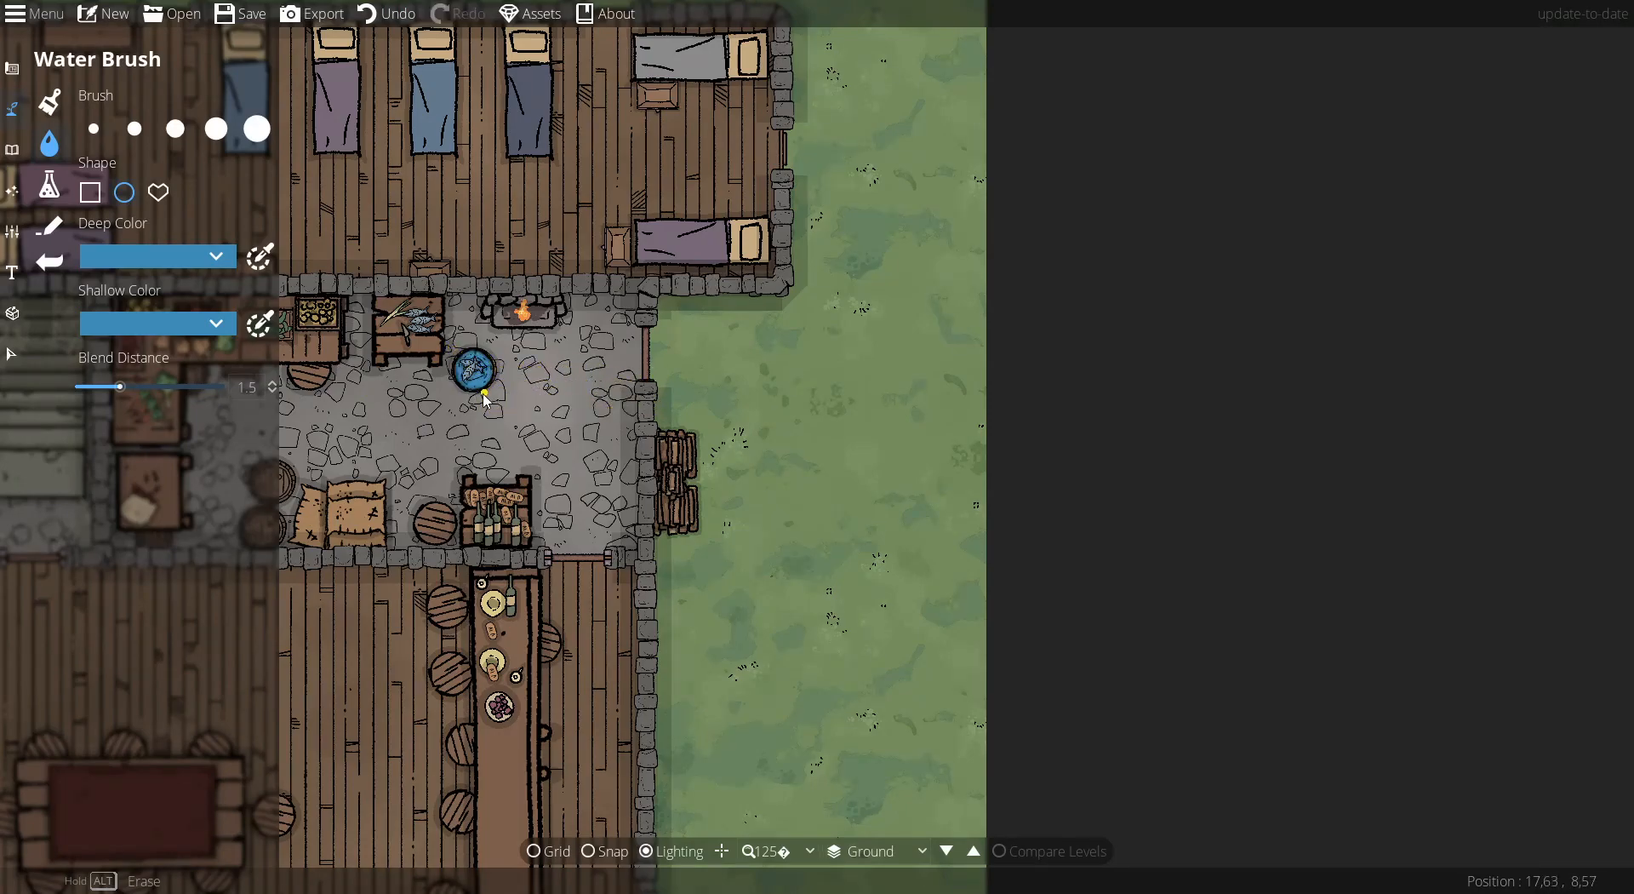
# Select the kitchen's round water barrel near the fireplace and enlarge it slightly around its water patch
pyautogui.click(13, 359)
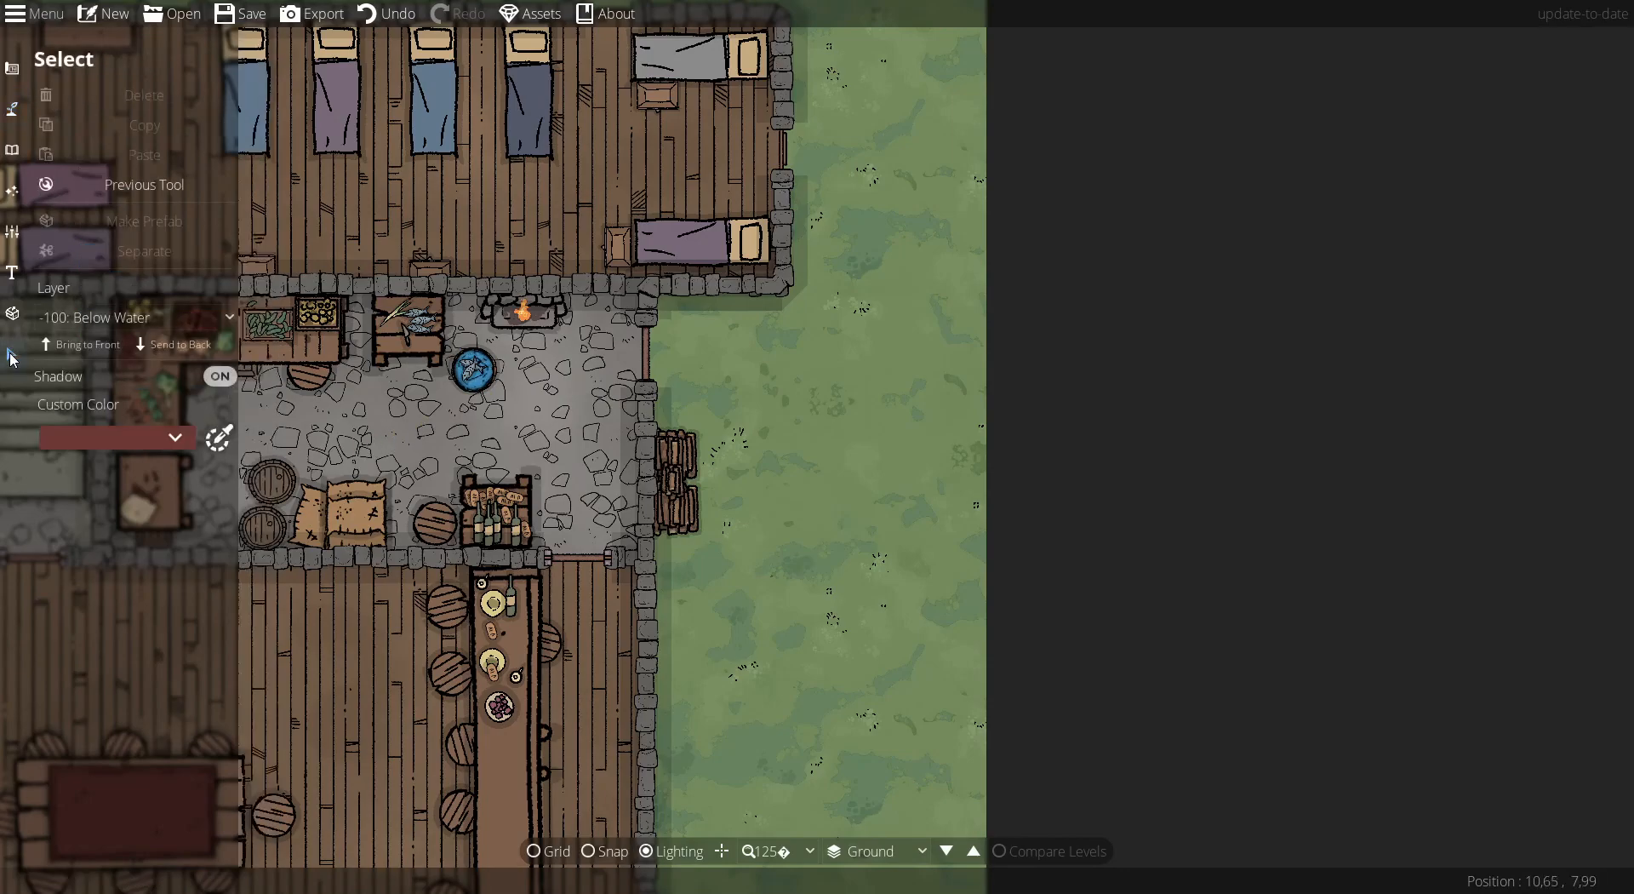
pyautogui.click(487, 383)
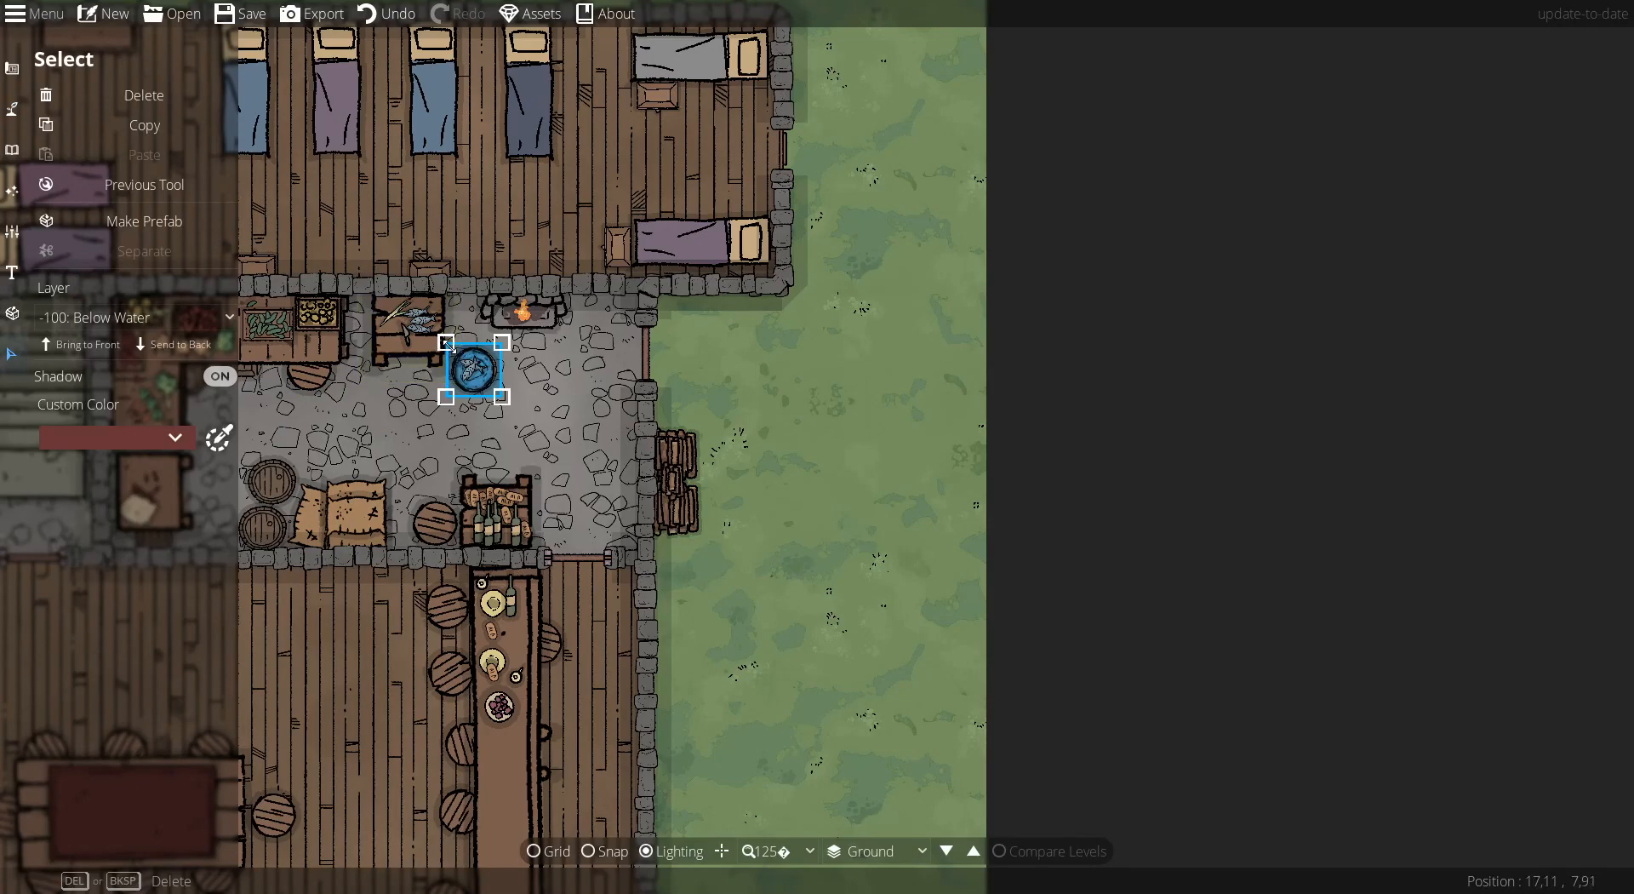
pyautogui.moveTo(448, 344); pyautogui.dragTo(444, 341)
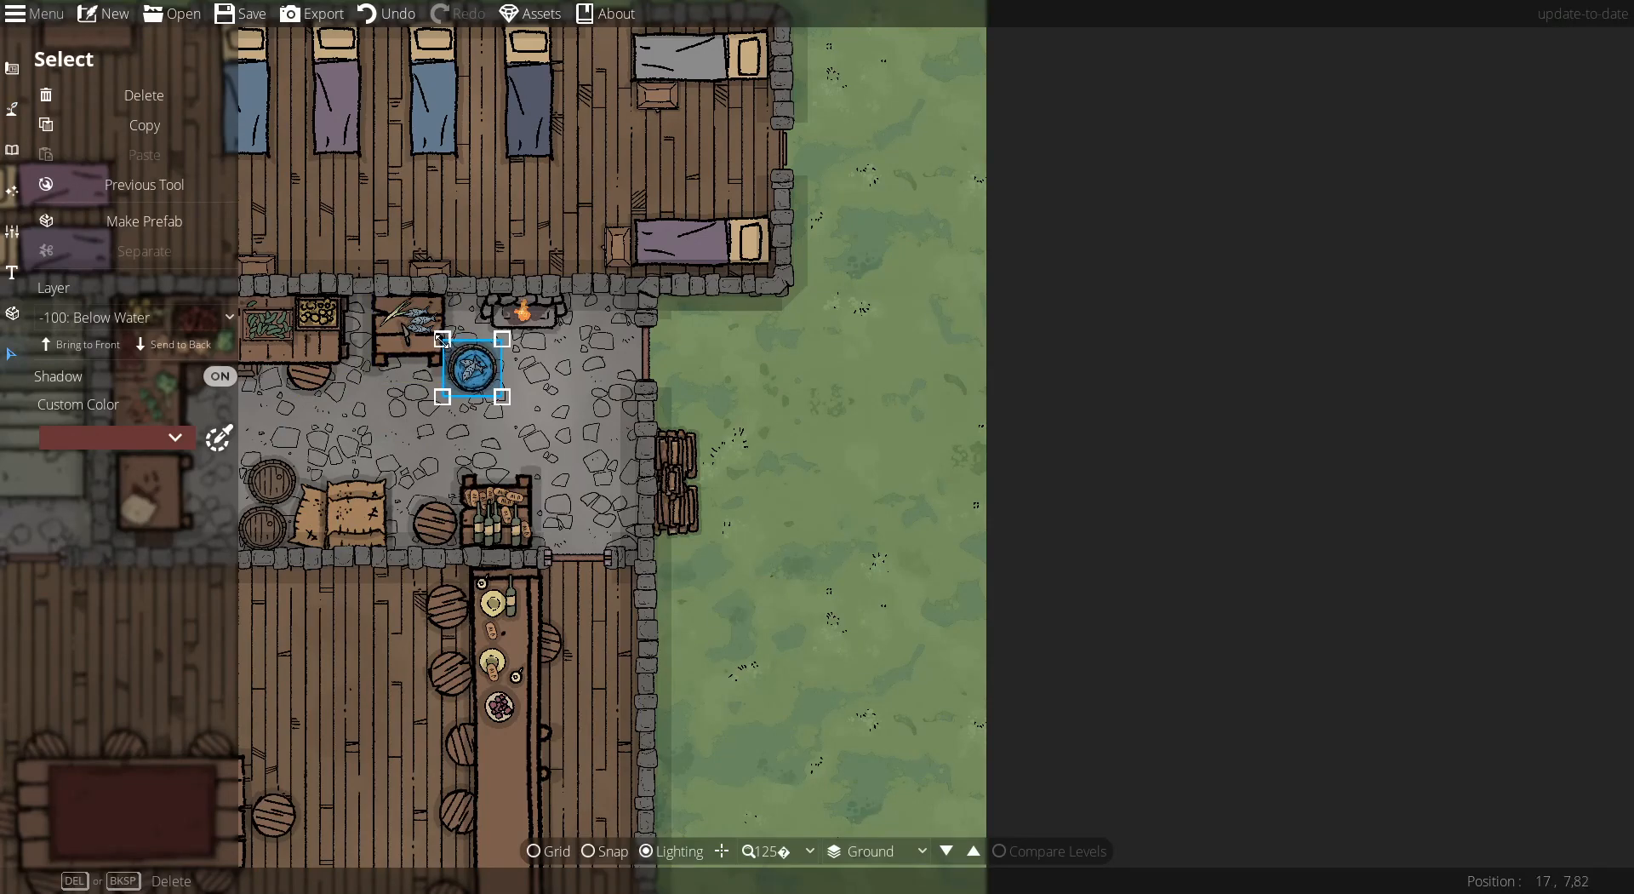
pyautogui.click(583, 385)
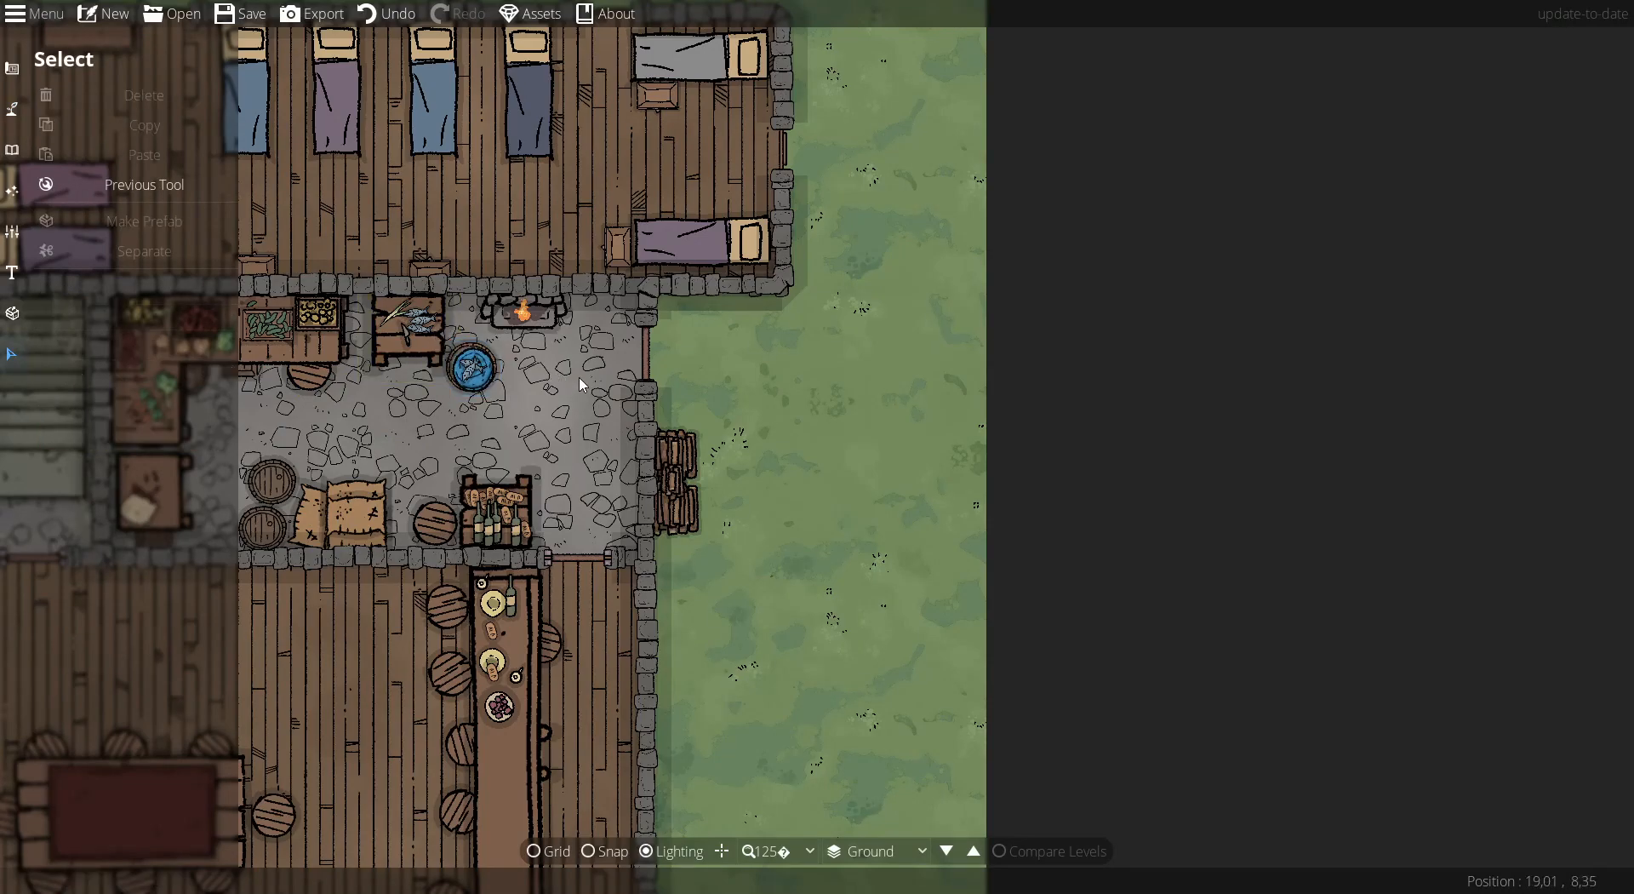
# Nudge the kitchen's round water barrel so its rim is centred around the water patch
pyautogui.click(476, 369)
pyautogui.click(583, 428)
pyautogui.click(478, 381)
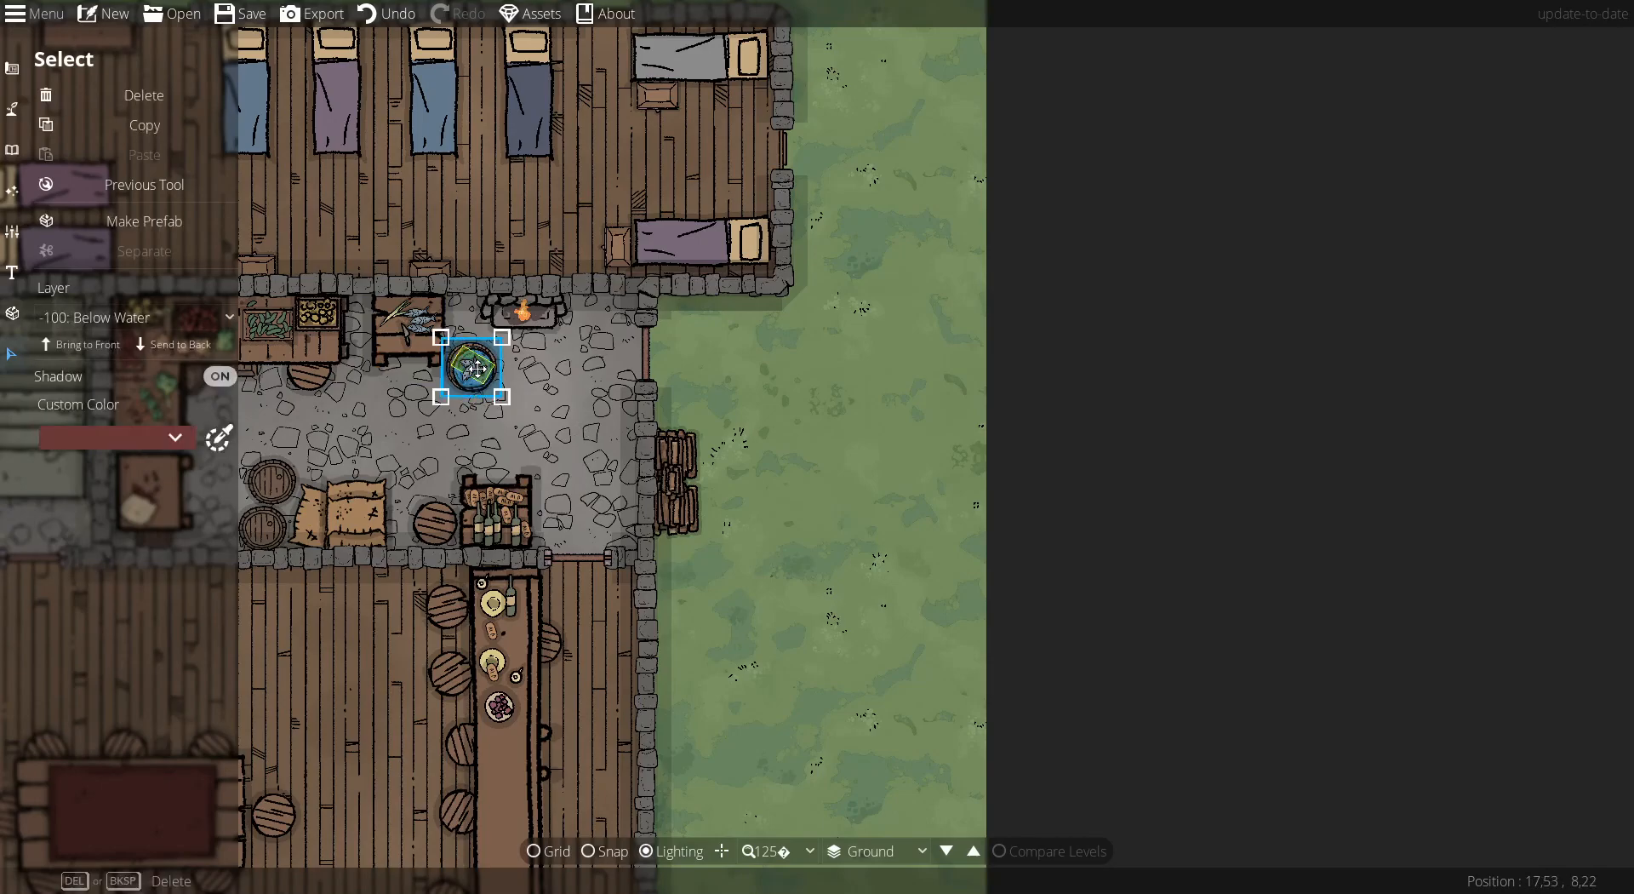
pyautogui.moveTo(464, 370); pyautogui.dragTo(468, 372)
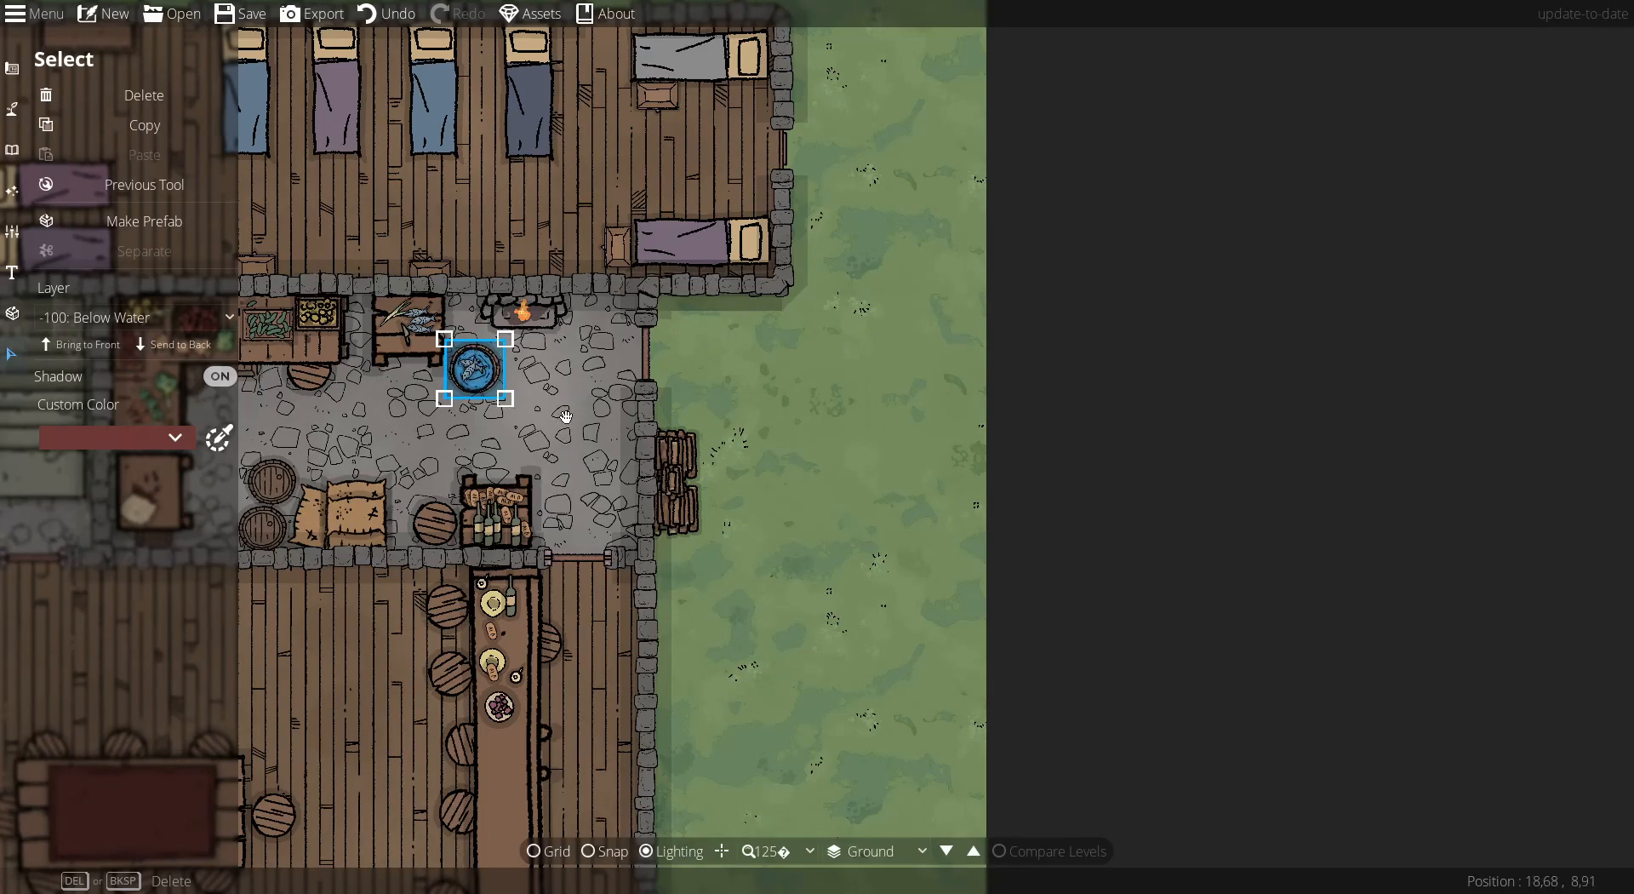
pyautogui.click(605, 390)
# Move both fish objects inside the kitchen's water barrel to the layer -100: Below Water
pyautogui.scroll(3, 508, 443)
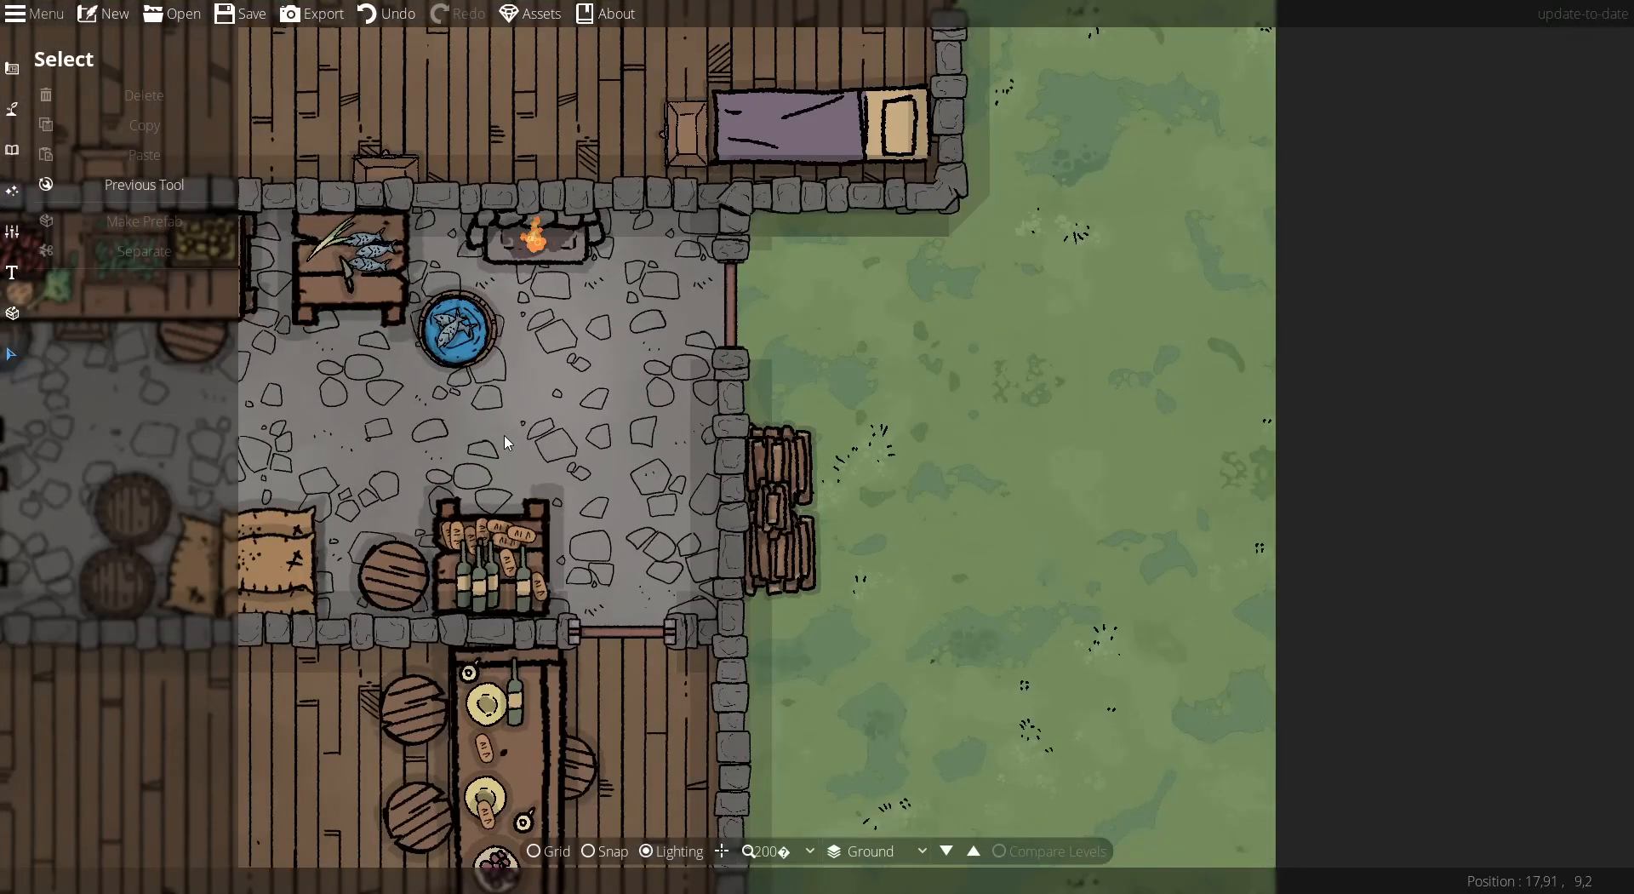
pyautogui.scroll(2, 477, 380)
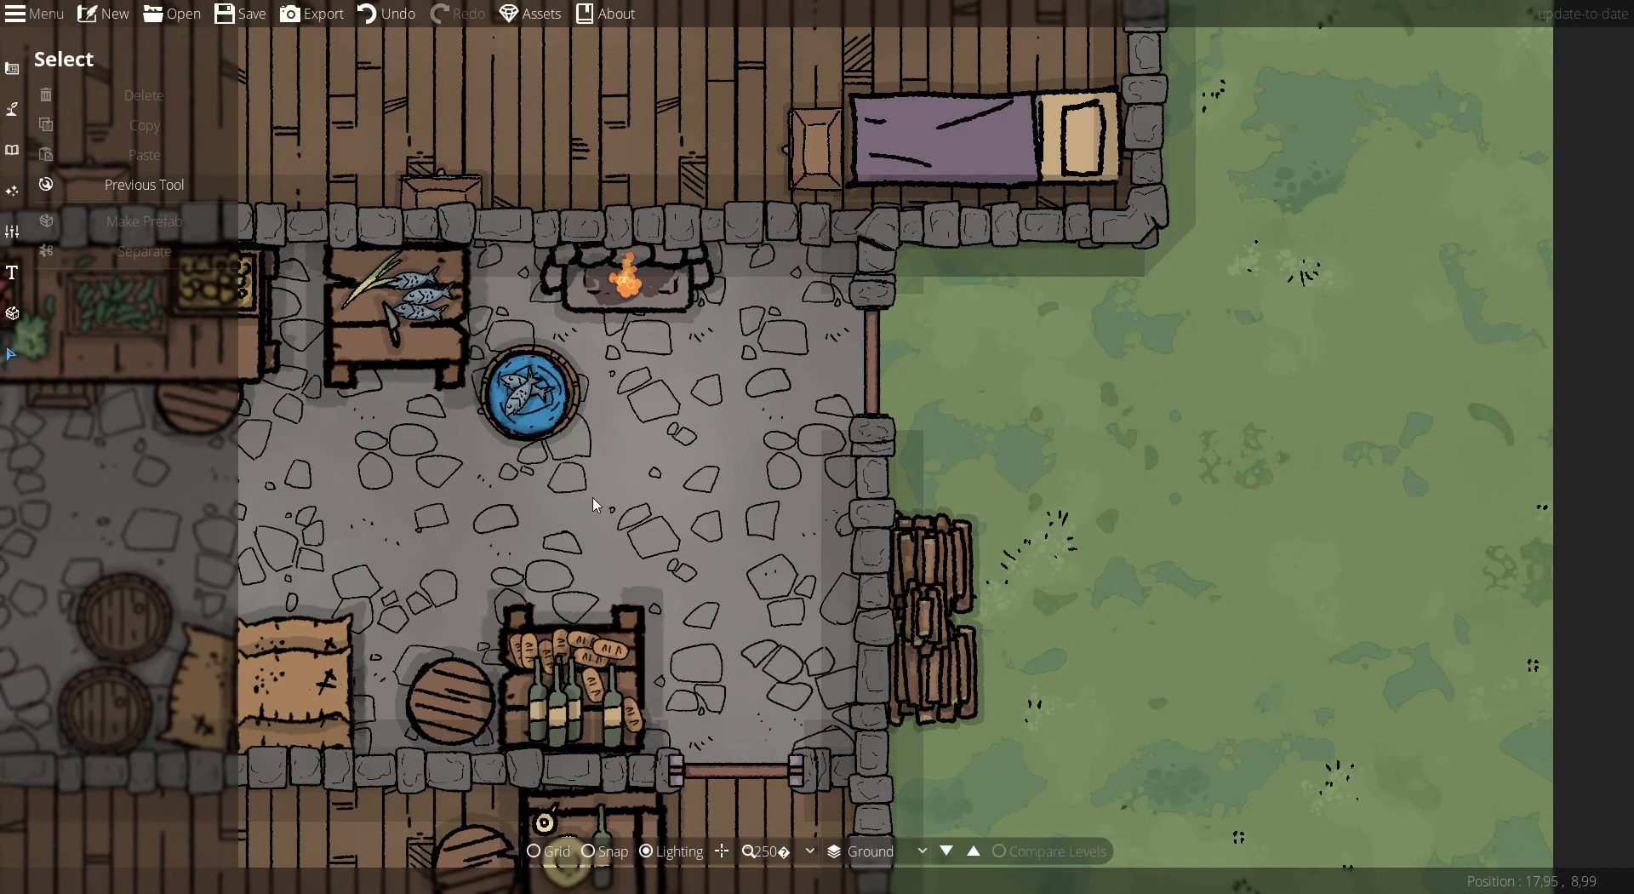
pyautogui.click(521, 395)
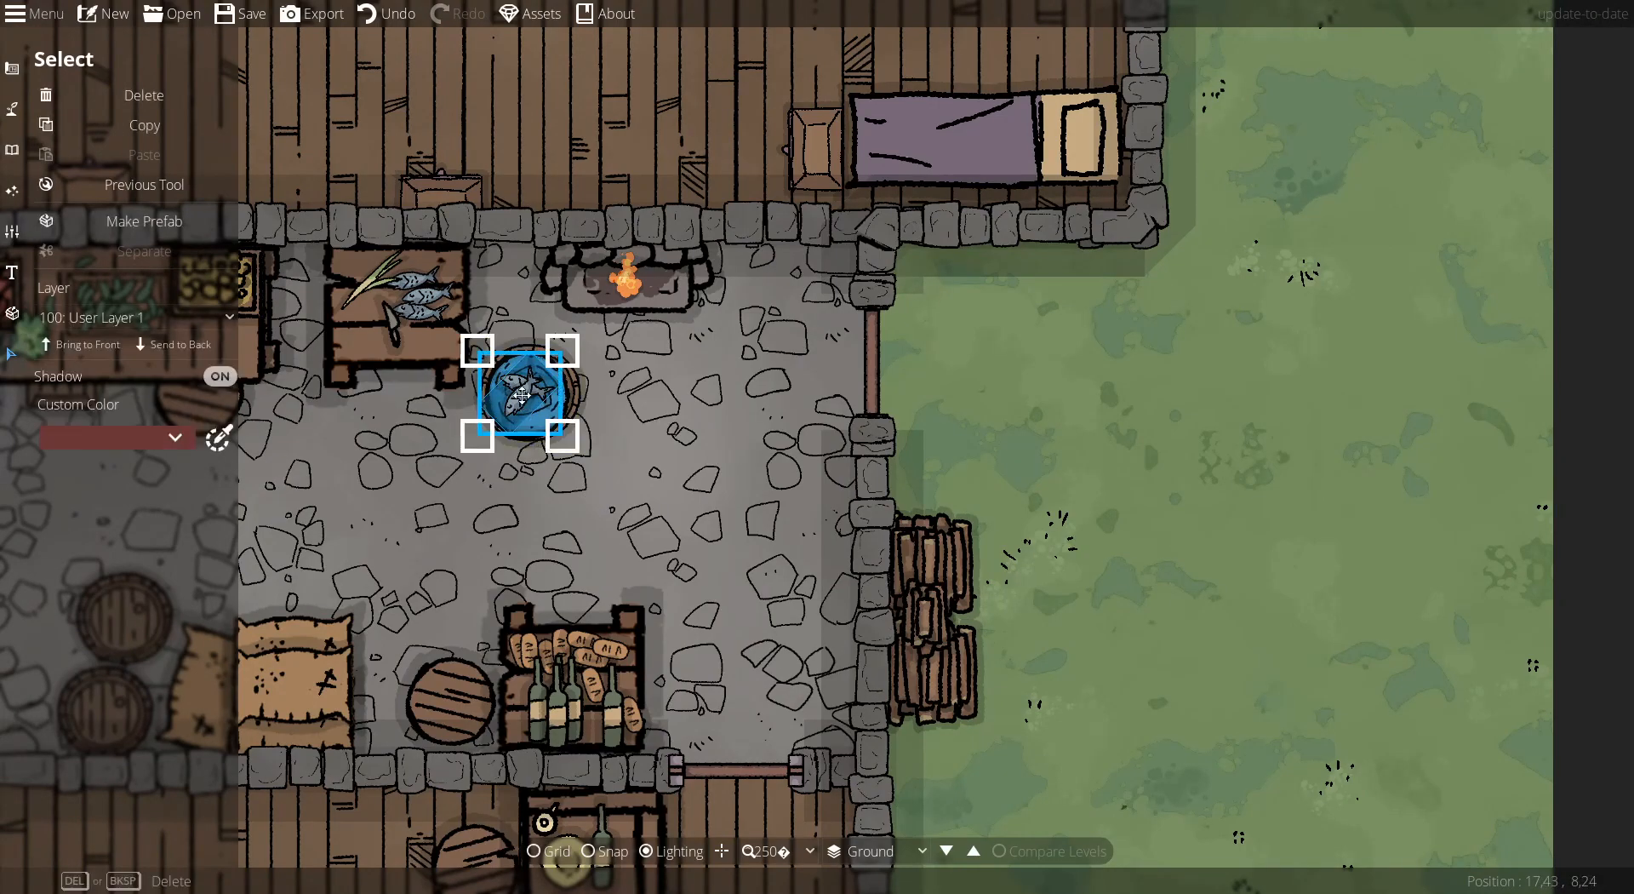
pyautogui.click(143, 315)
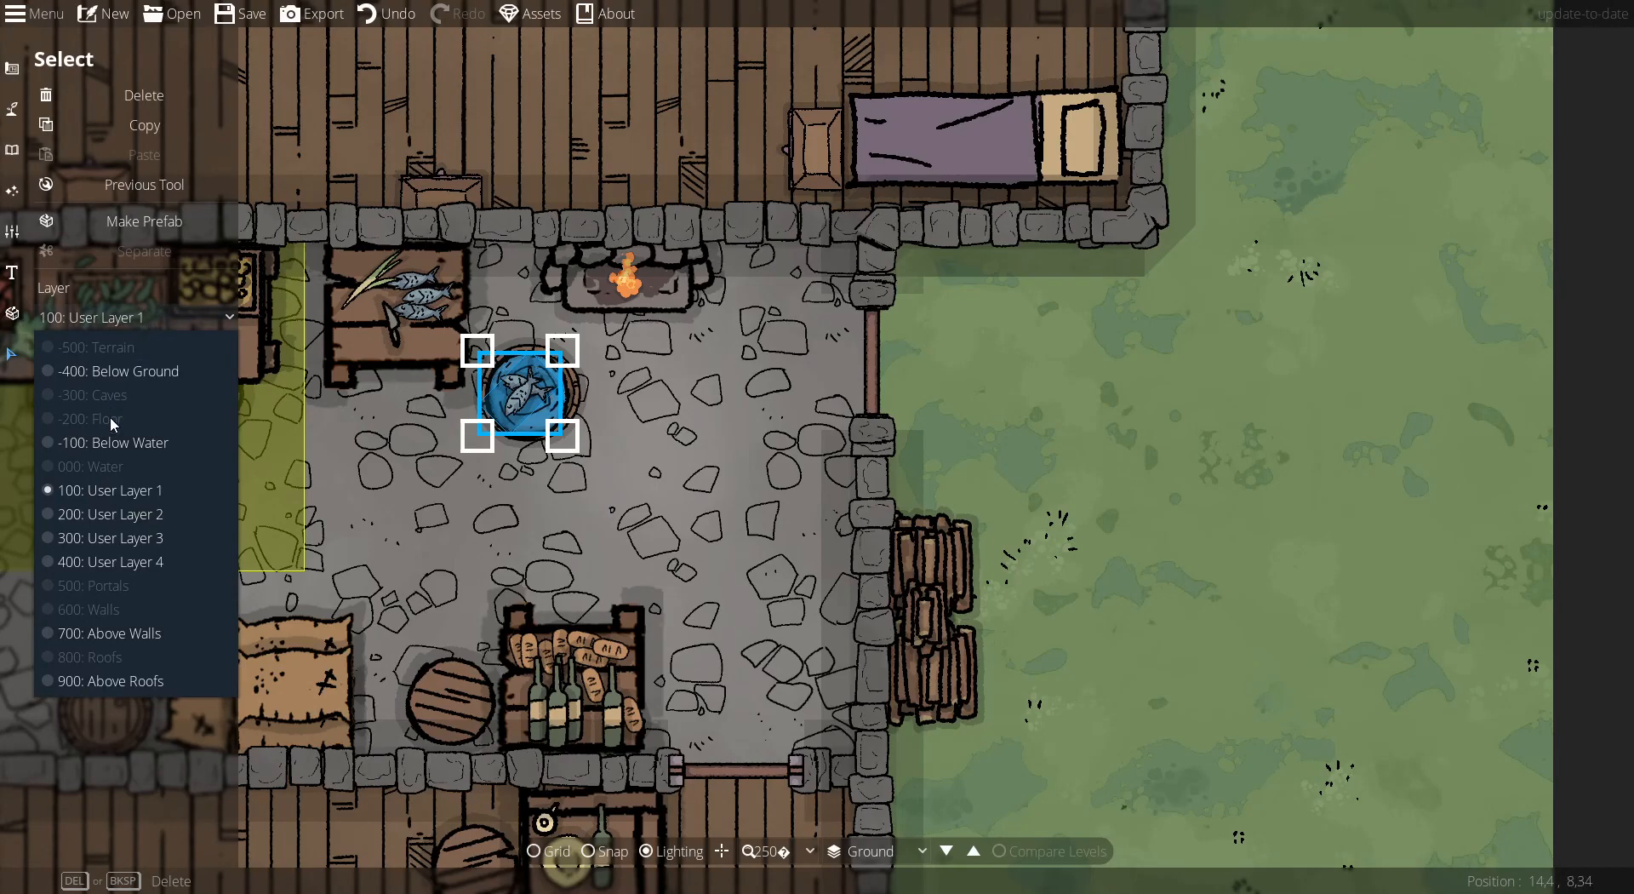
pyautogui.click(119, 442)
pyautogui.click(600, 557)
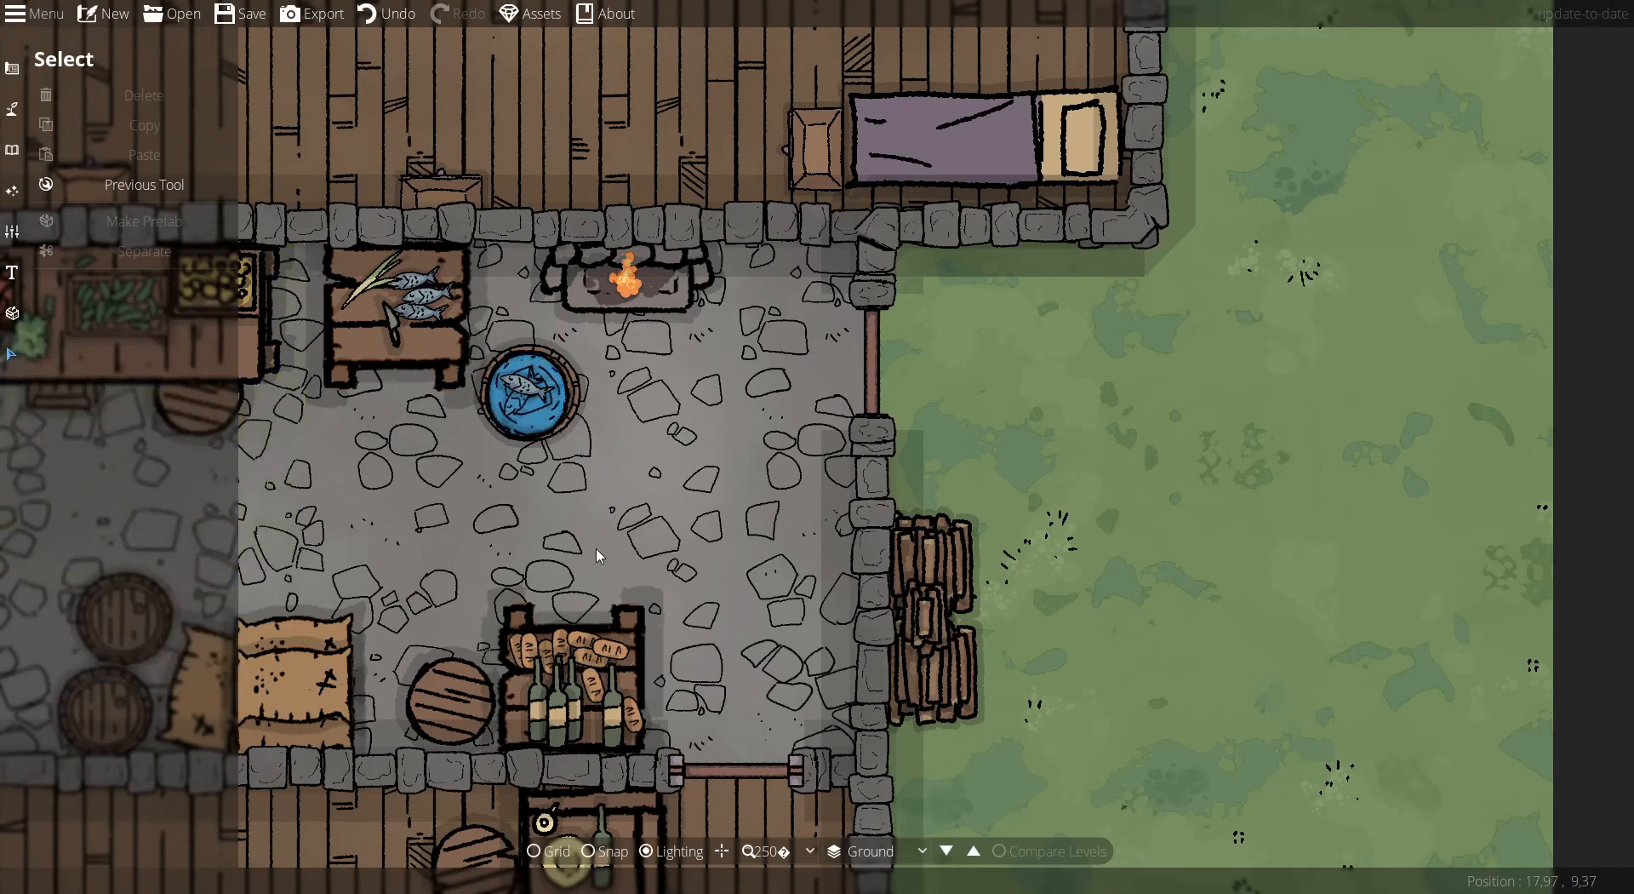
pyautogui.click(533, 399)
pyautogui.click(155, 312)
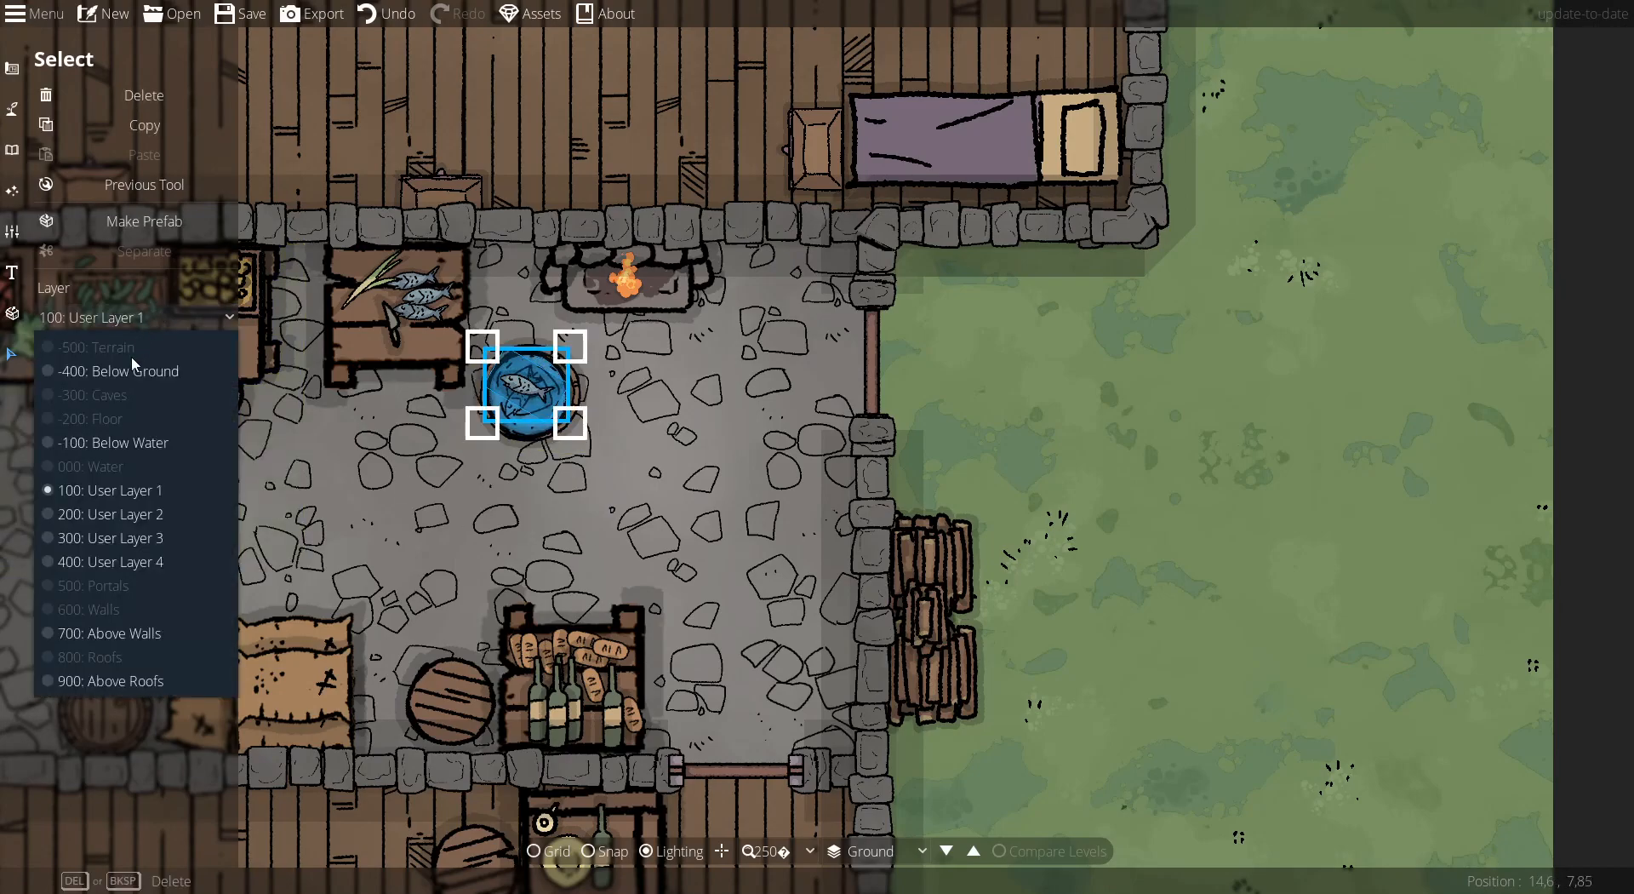
pyautogui.click(116, 439)
pyautogui.click(572, 503)
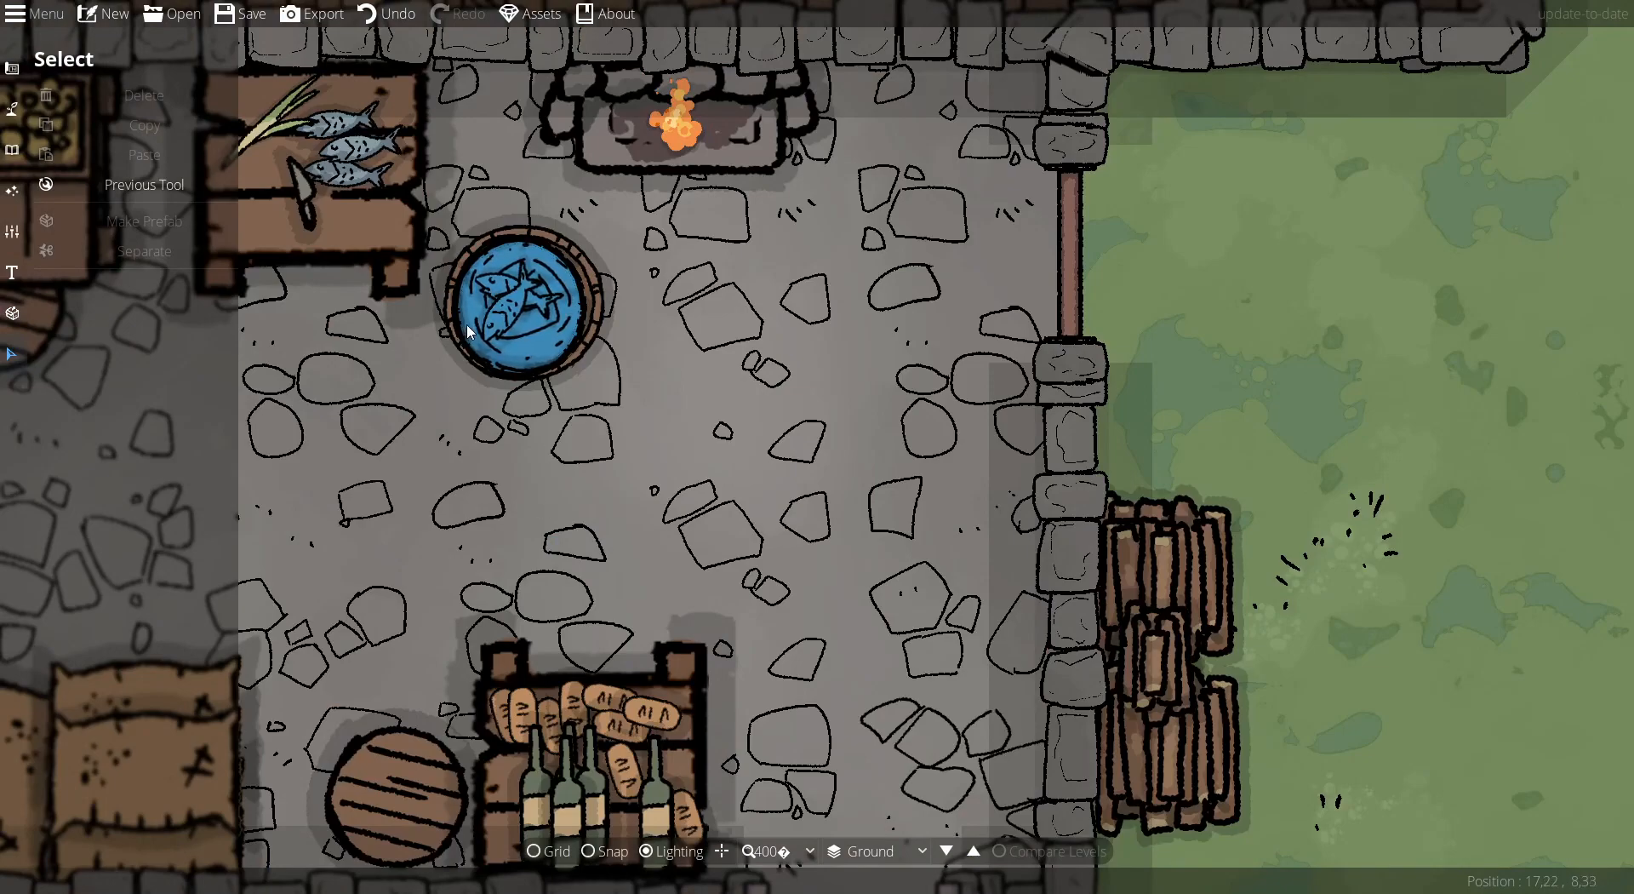
# Review the water-filled bathtubs, buckets and kitchen barrel across the tavern's ground floor
pyautogui.scroll(-2, 332, 502)
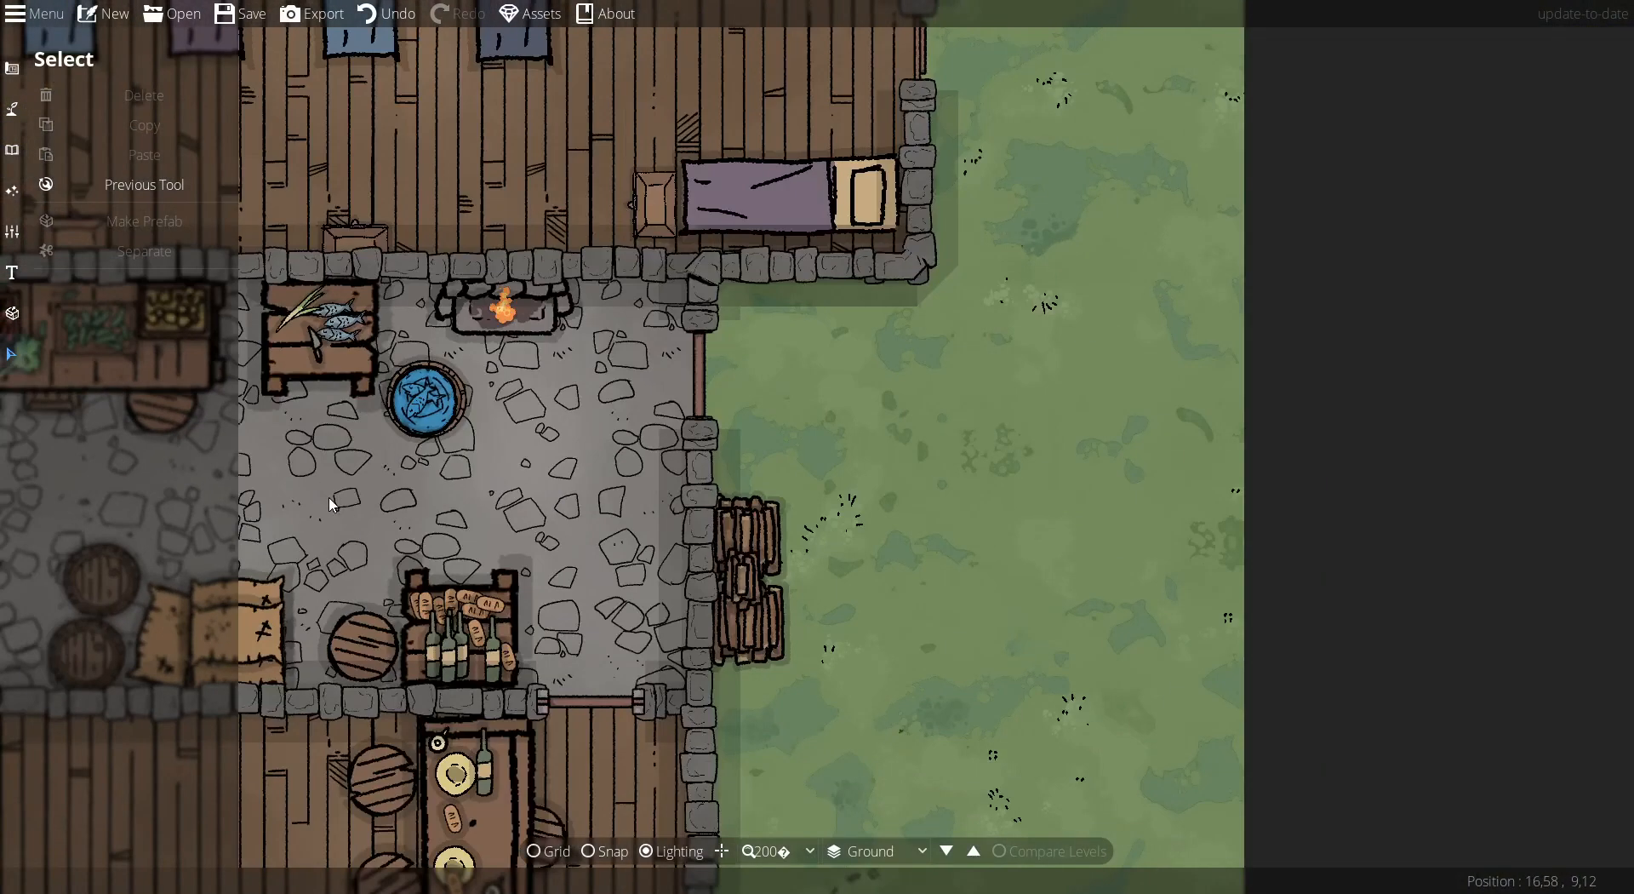
pyautogui.scroll(-2, 332, 502)
pyautogui.moveTo(436, 532); pyautogui.dragTo(767, 437)
pyautogui.moveTo(398, 419); pyautogui.dragTo(462, 411)
pyautogui.scroll(-1, 461, 410)
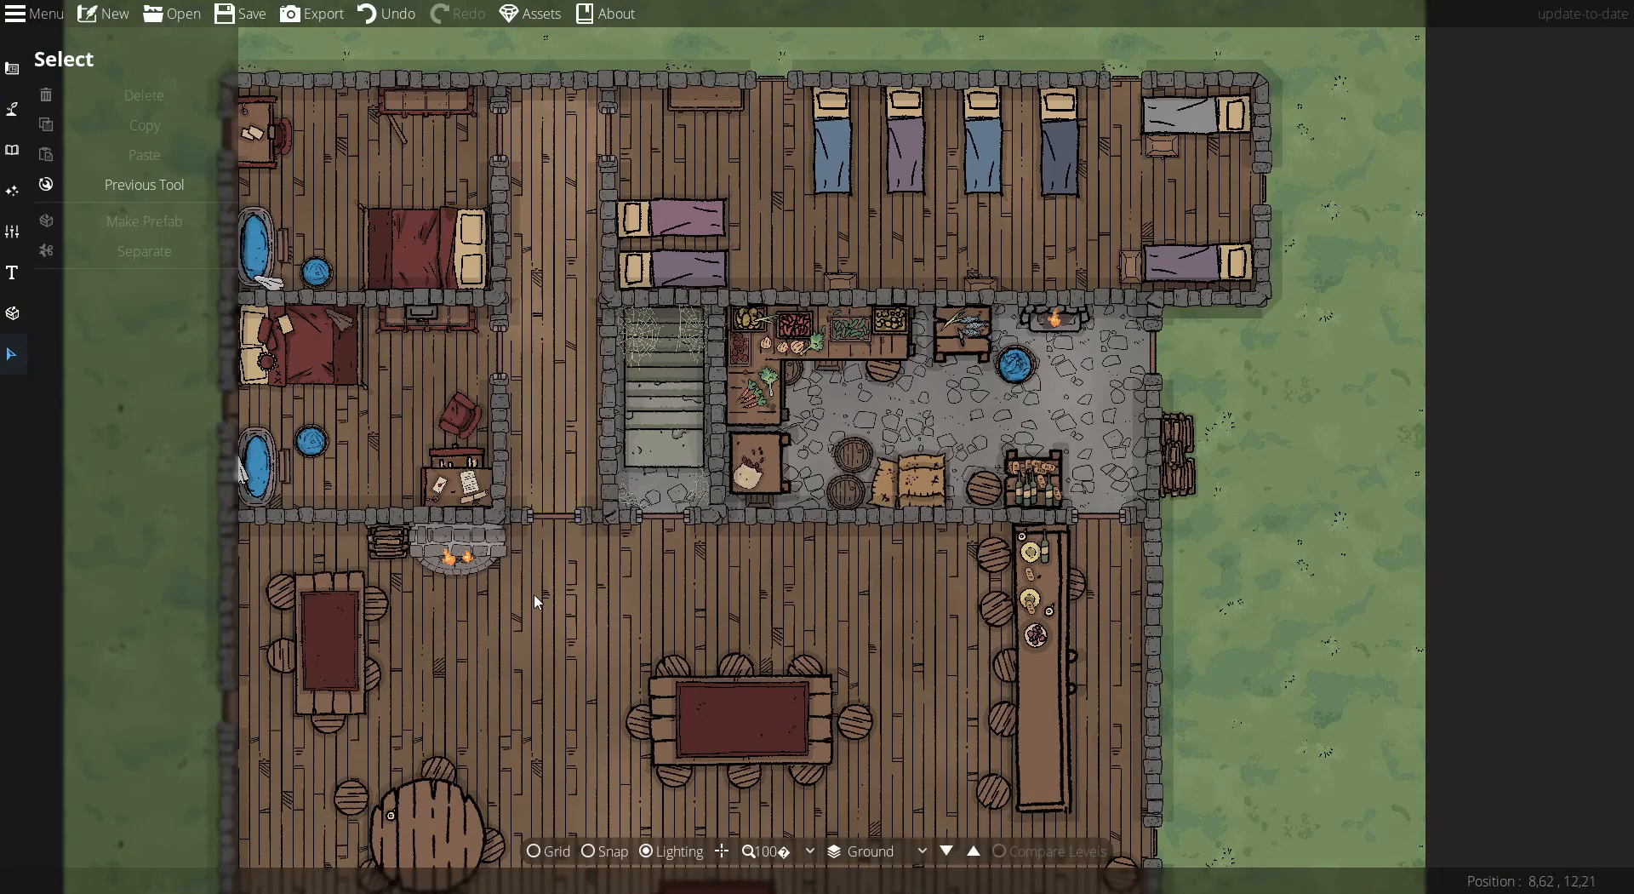
pyautogui.moveTo(520, 426); pyautogui.dragTo(579, 407)
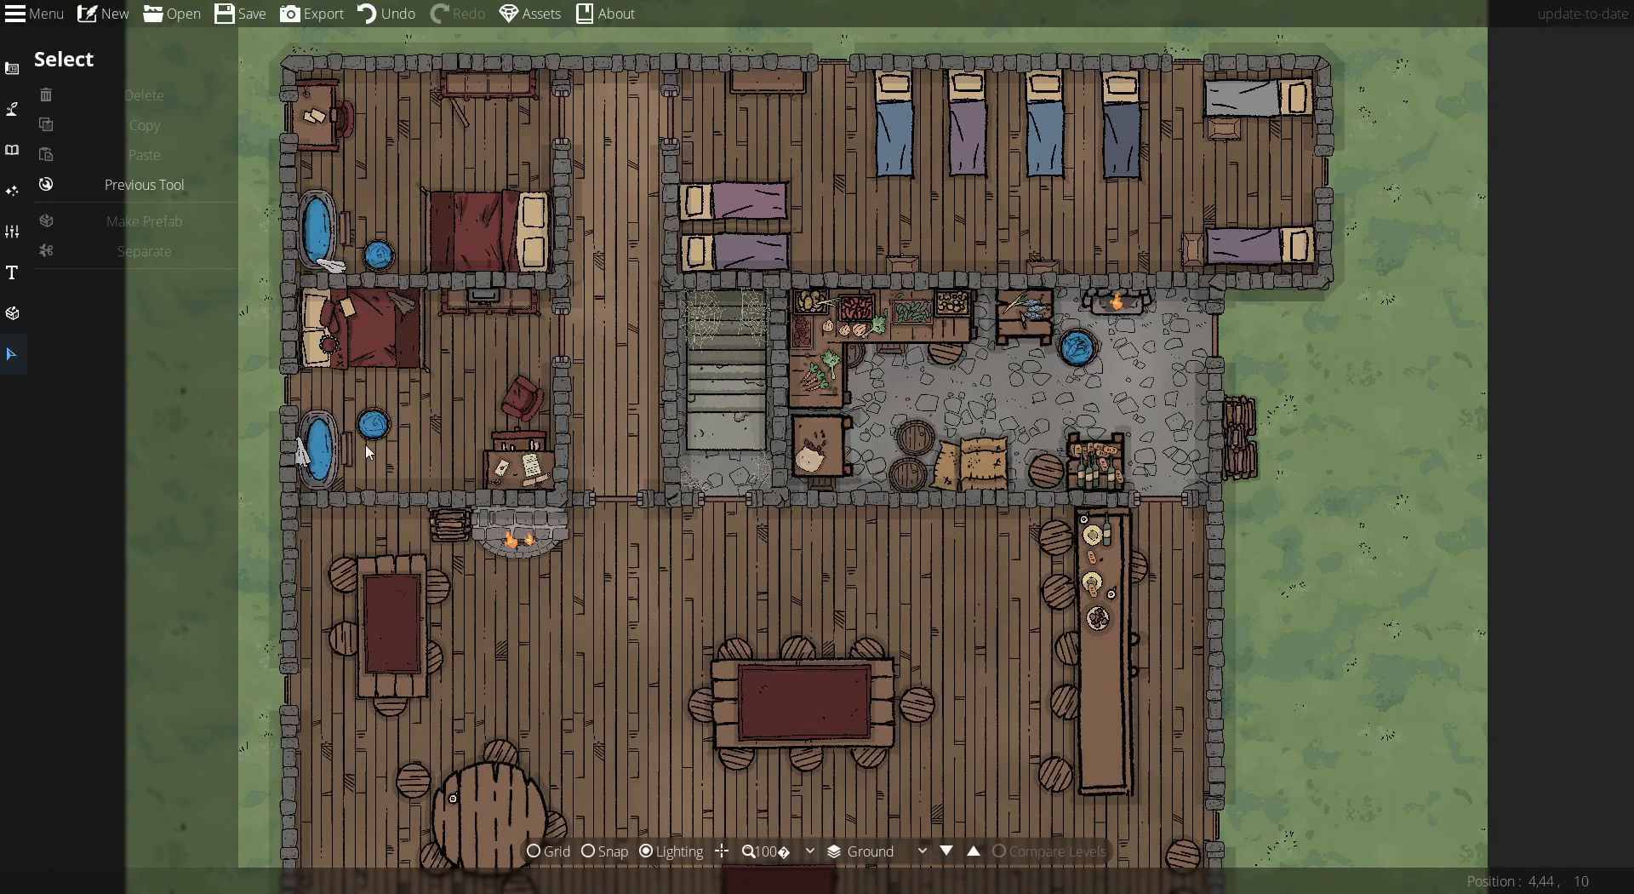
pyautogui.moveTo(622, 439); pyautogui.dragTo(660, 483)
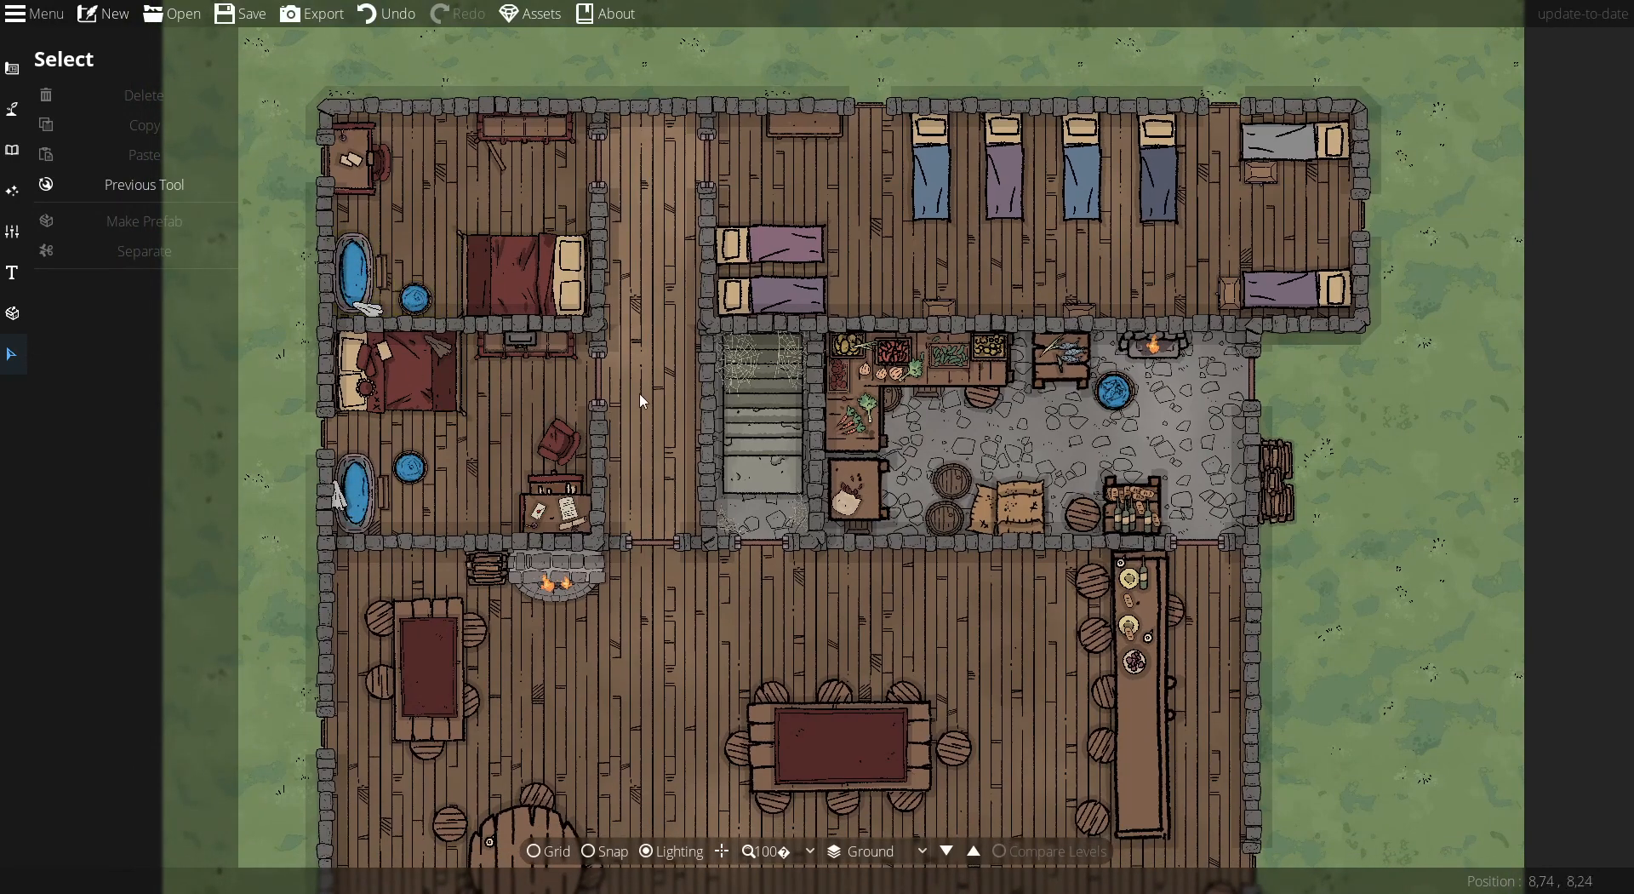
pyautogui.moveTo(662, 478); pyautogui.dragTo(642, 445)
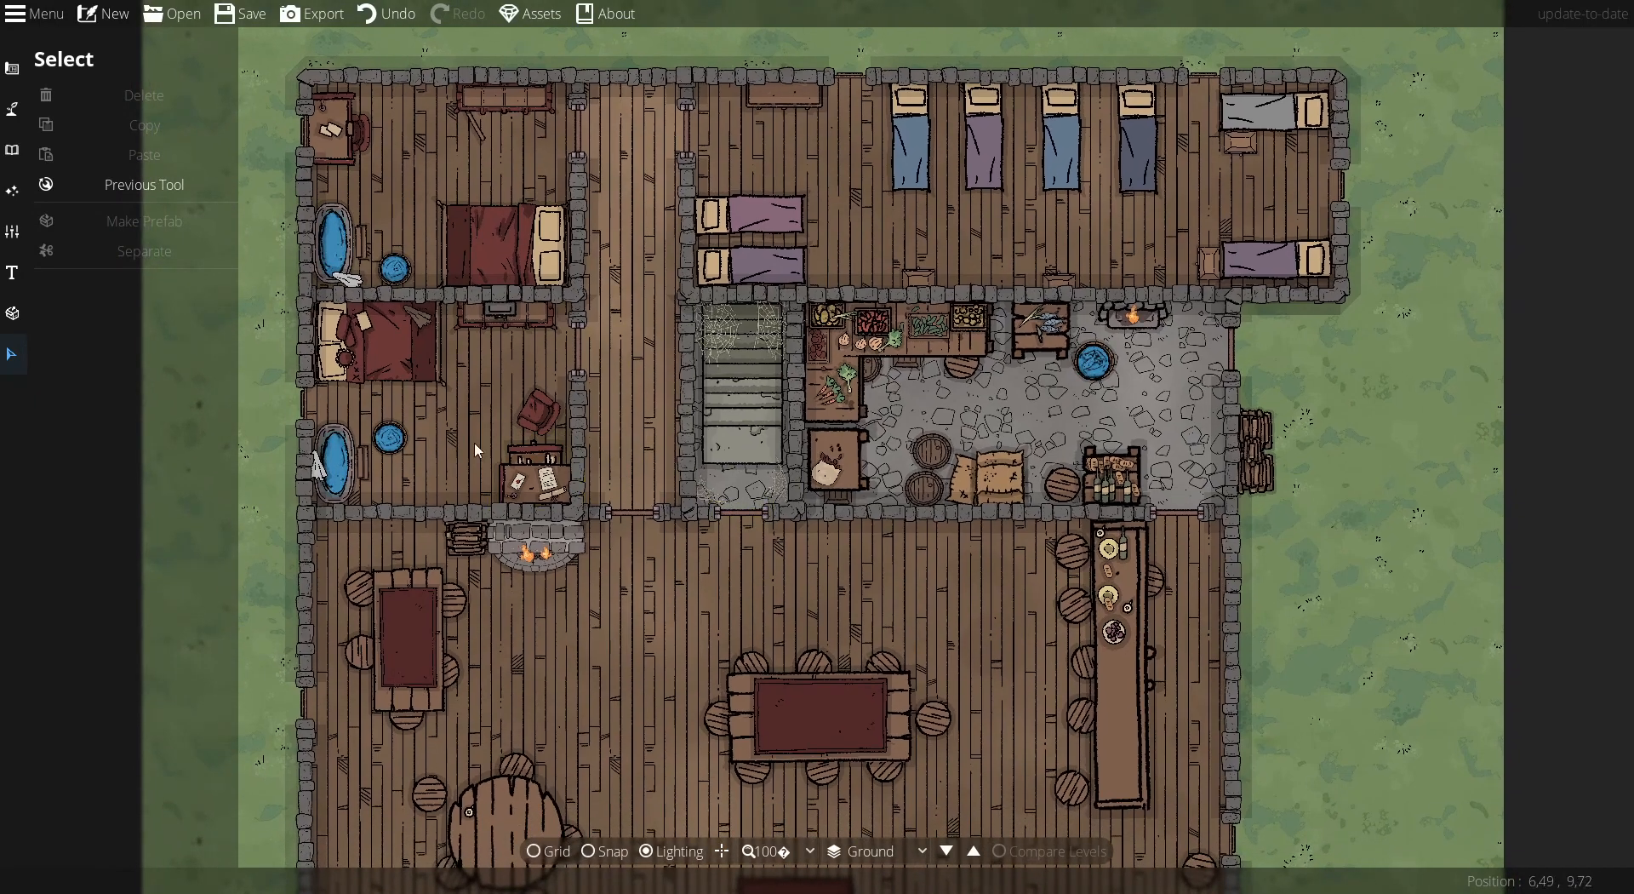
pyautogui.moveTo(641, 623); pyautogui.dragTo(649, 588)
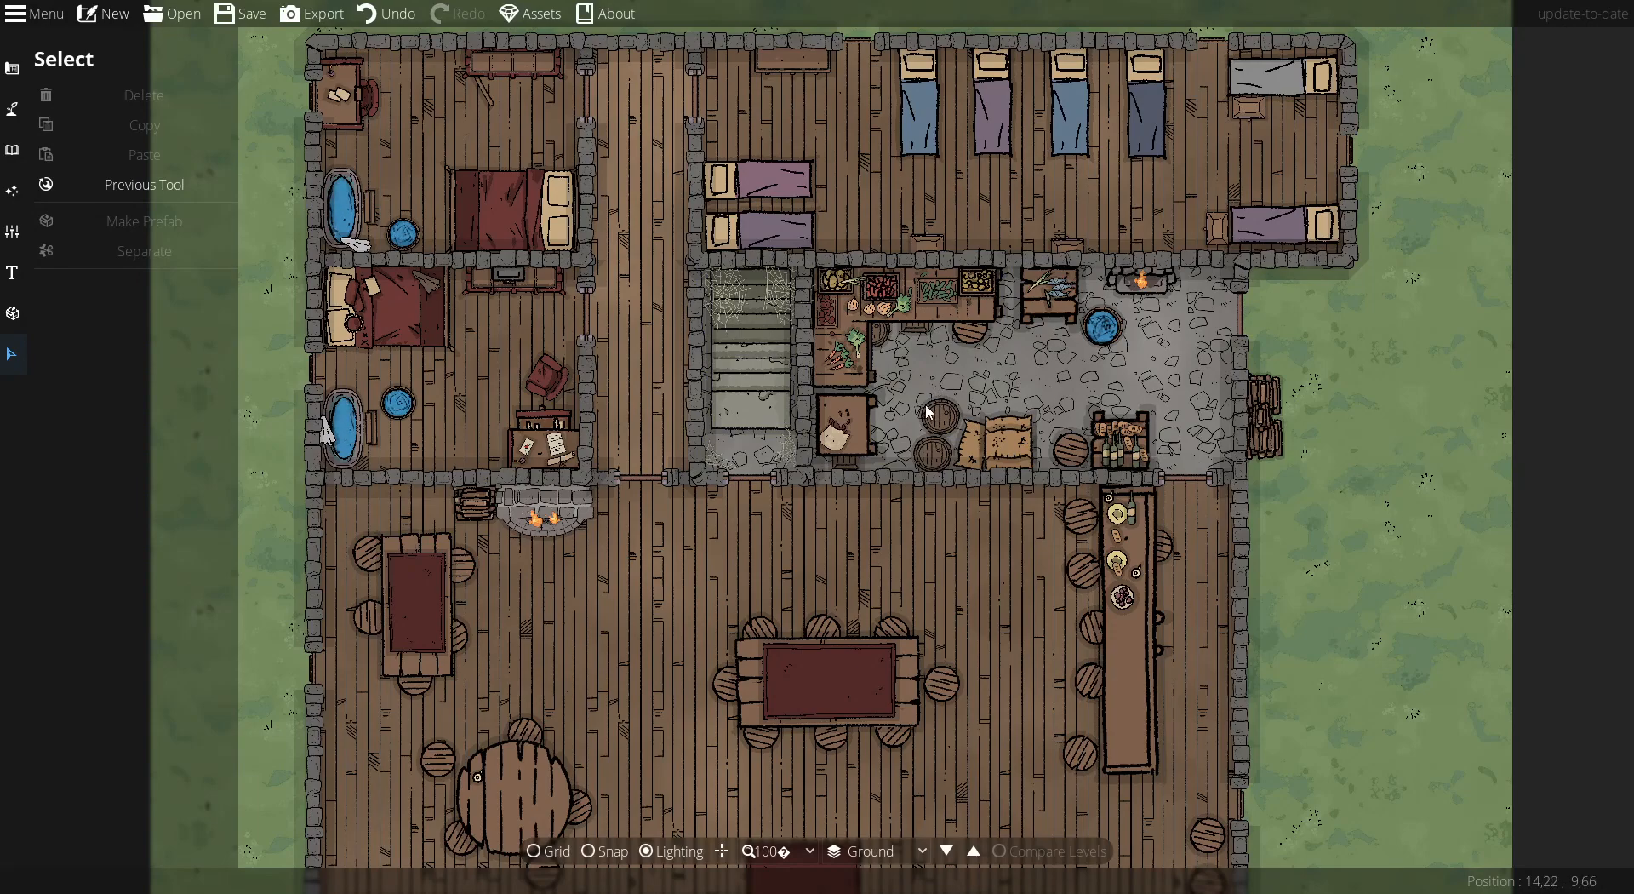
# Nudge the crate of dark red vegetables on the kitchen counter slightly south, towards the carrots
pyautogui.scroll(3, 911, 427)
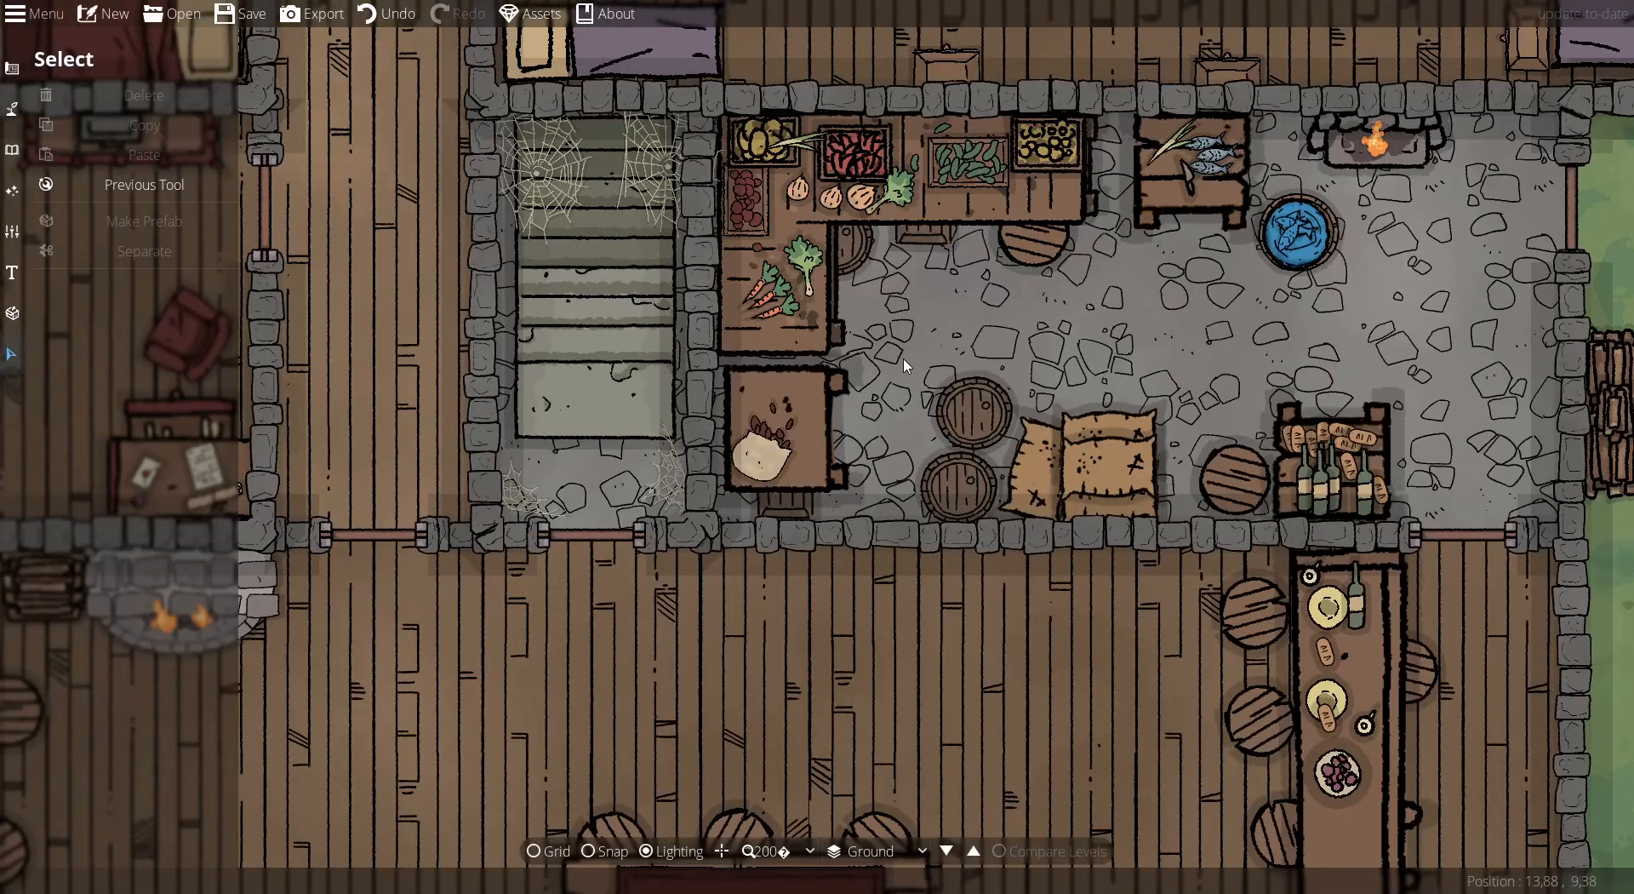
pyautogui.scroll(1, 866, 400)
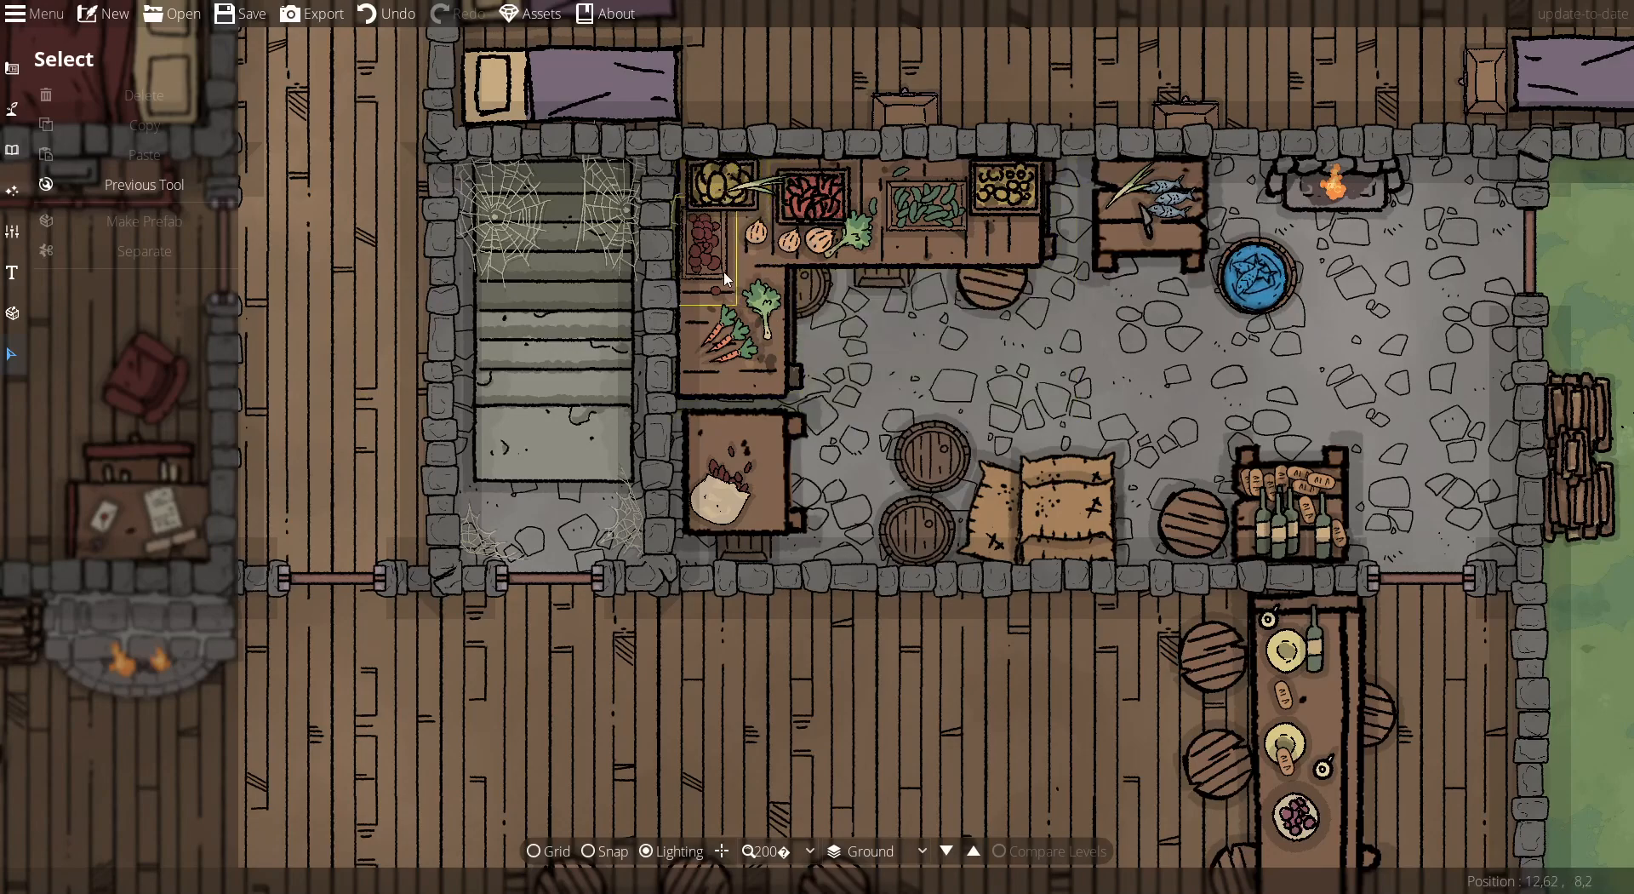
pyautogui.click(707, 247)
pyautogui.moveTo(706, 236); pyautogui.dragTo(707, 248)
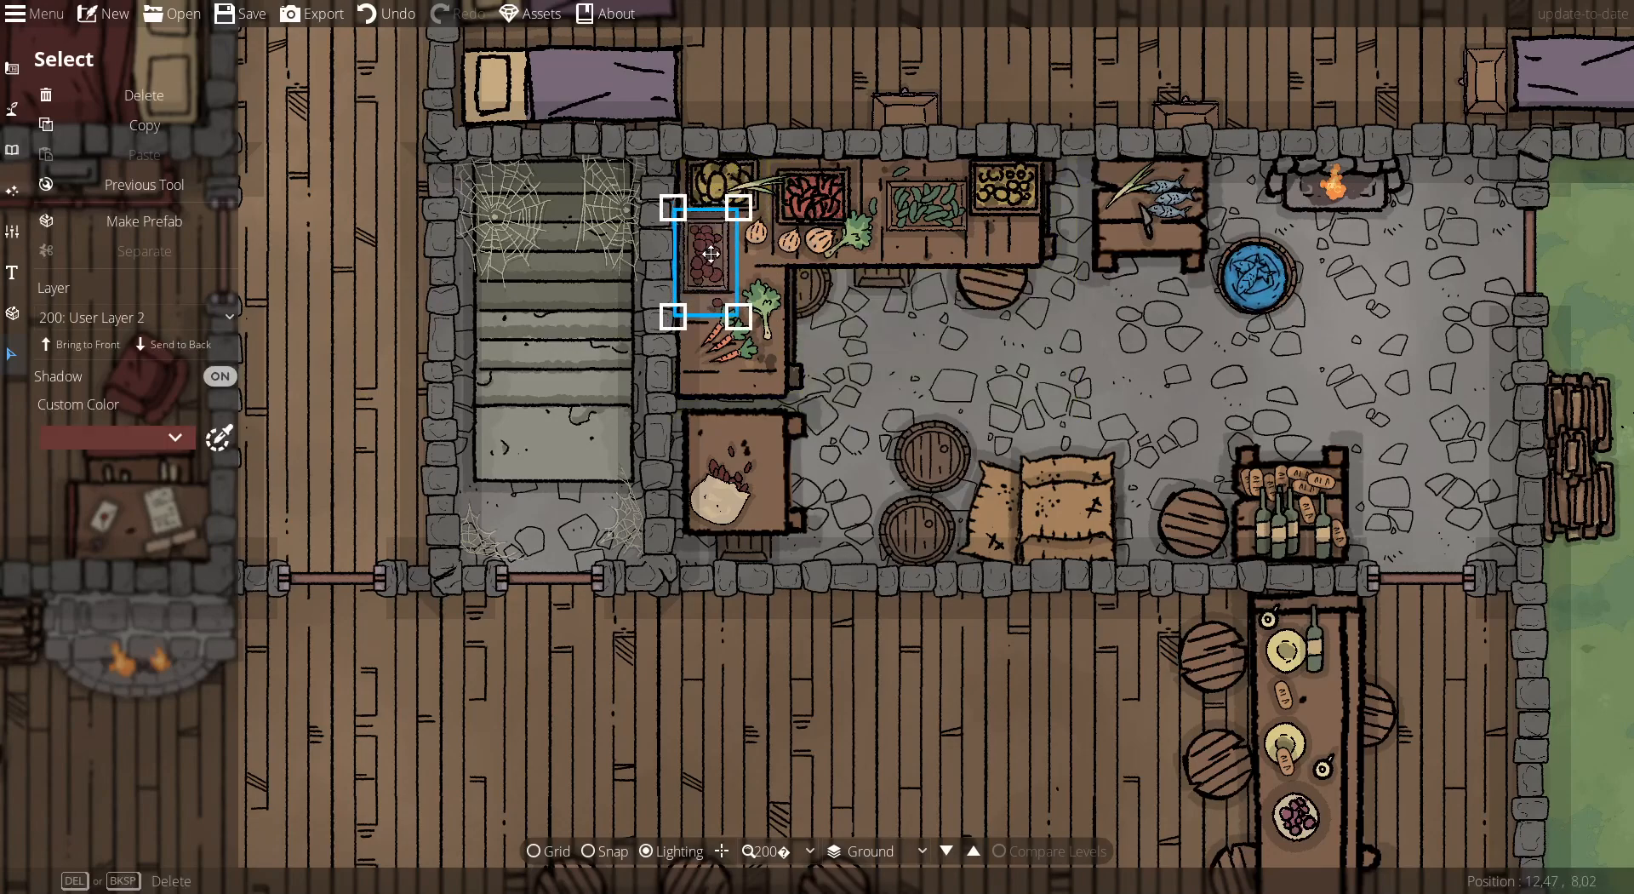
pyautogui.click(855, 366)
pyautogui.moveTo(831, 480); pyautogui.dragTo(798, 285)
pyautogui.moveTo(757, 524); pyautogui.dragTo(845, 336)
pyautogui.moveTo(743, 442); pyautogui.dragTo(756, 305)
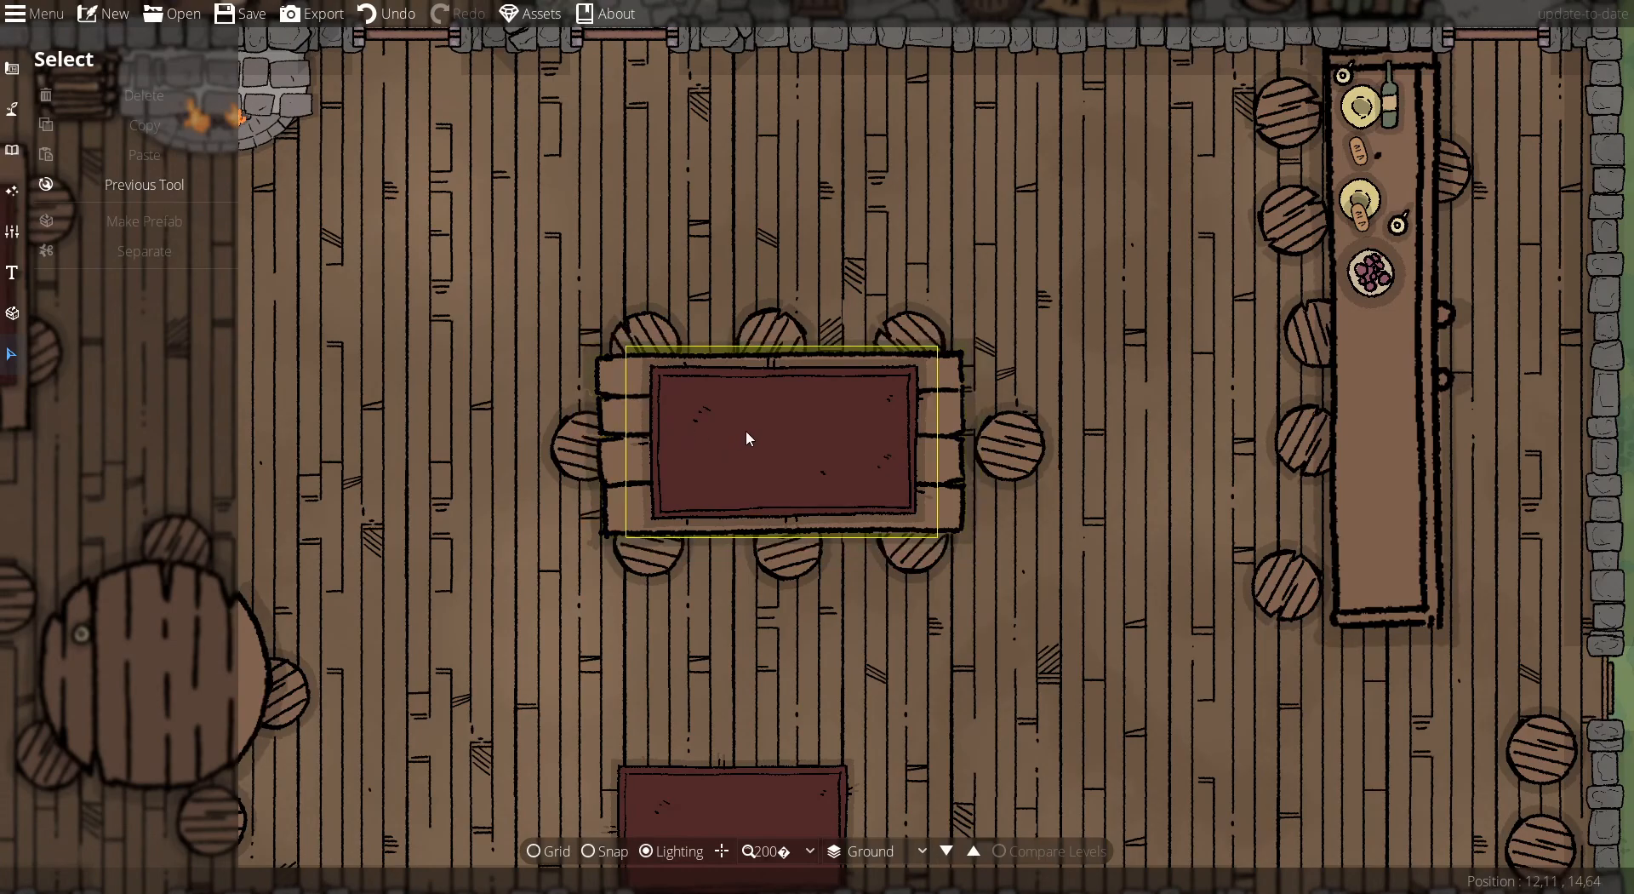
pyautogui.scroll(-5, 774, 463)
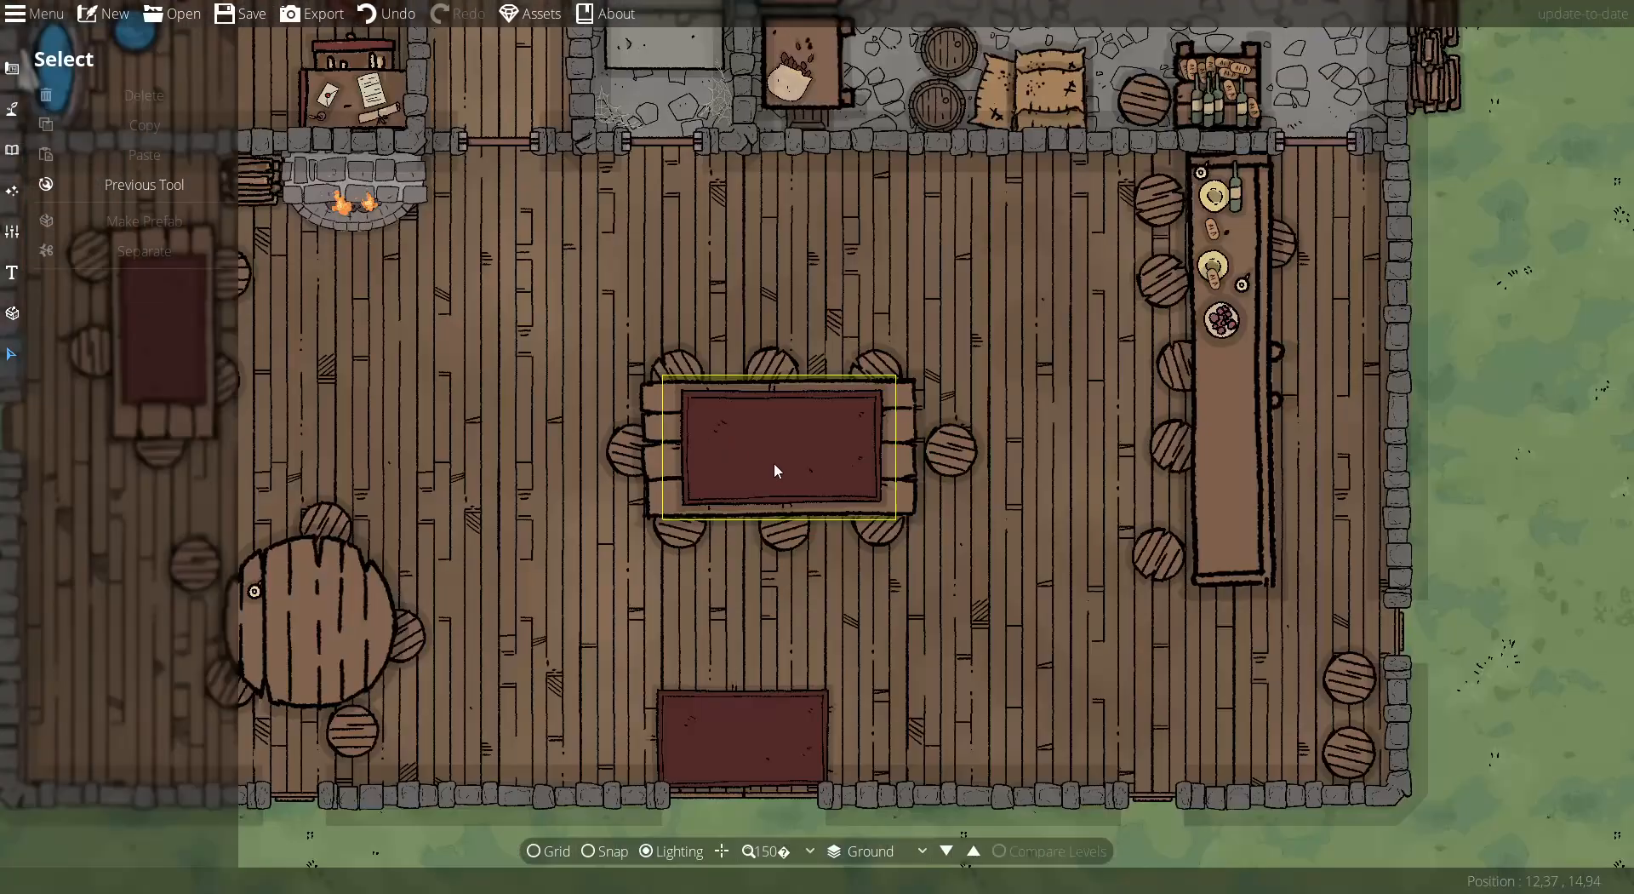
pyautogui.moveTo(708, 358); pyautogui.dragTo(702, 547)
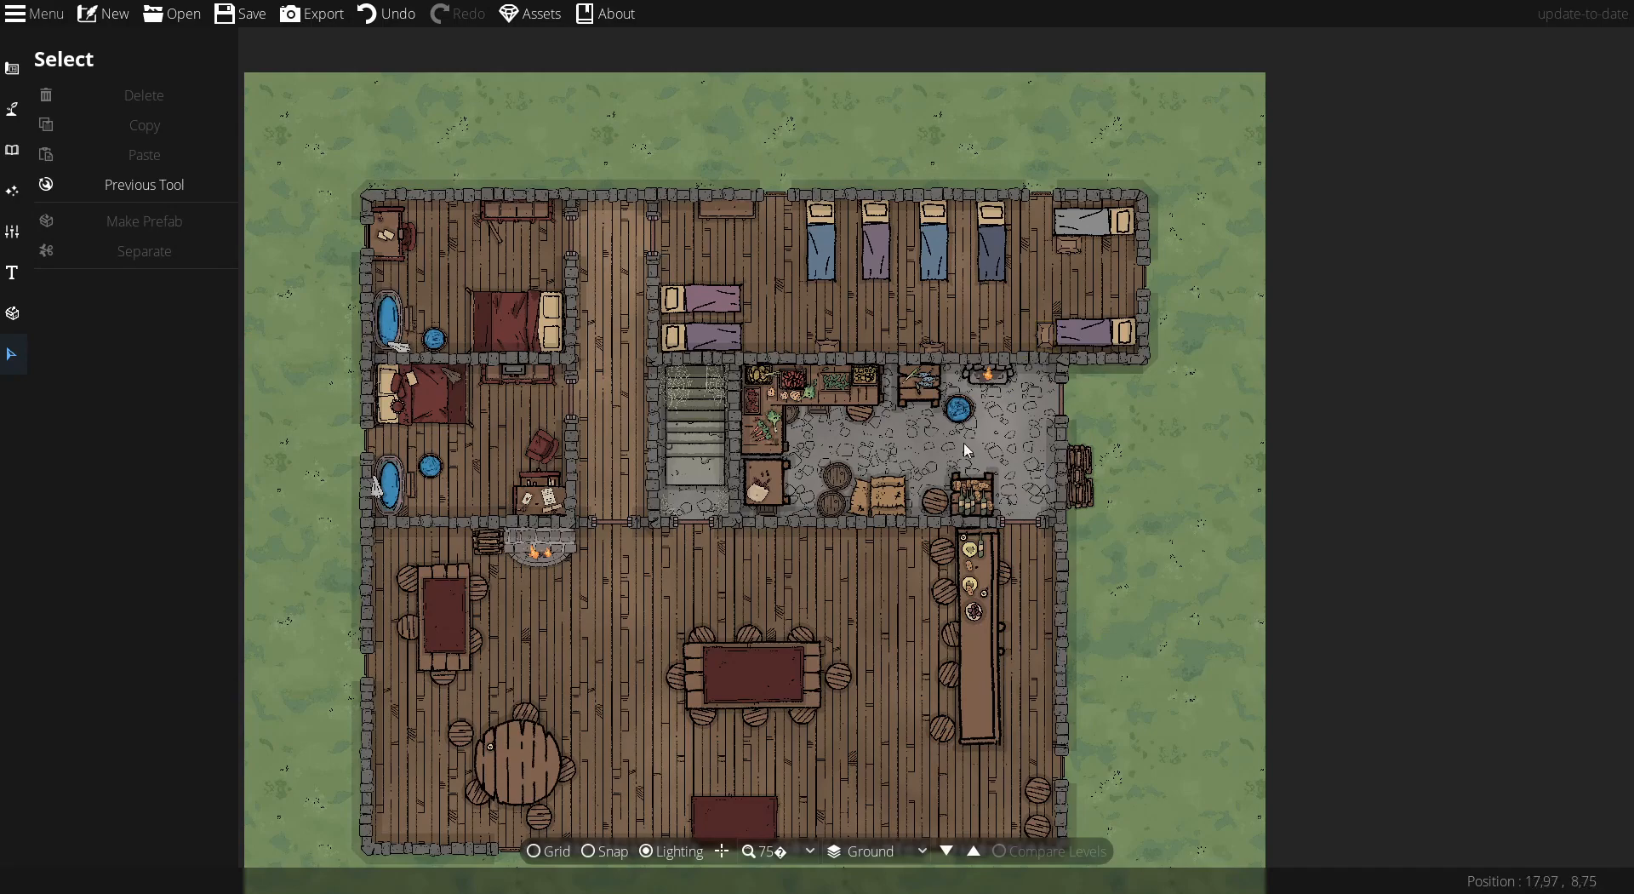
pyautogui.scroll(-3, 582, 647)
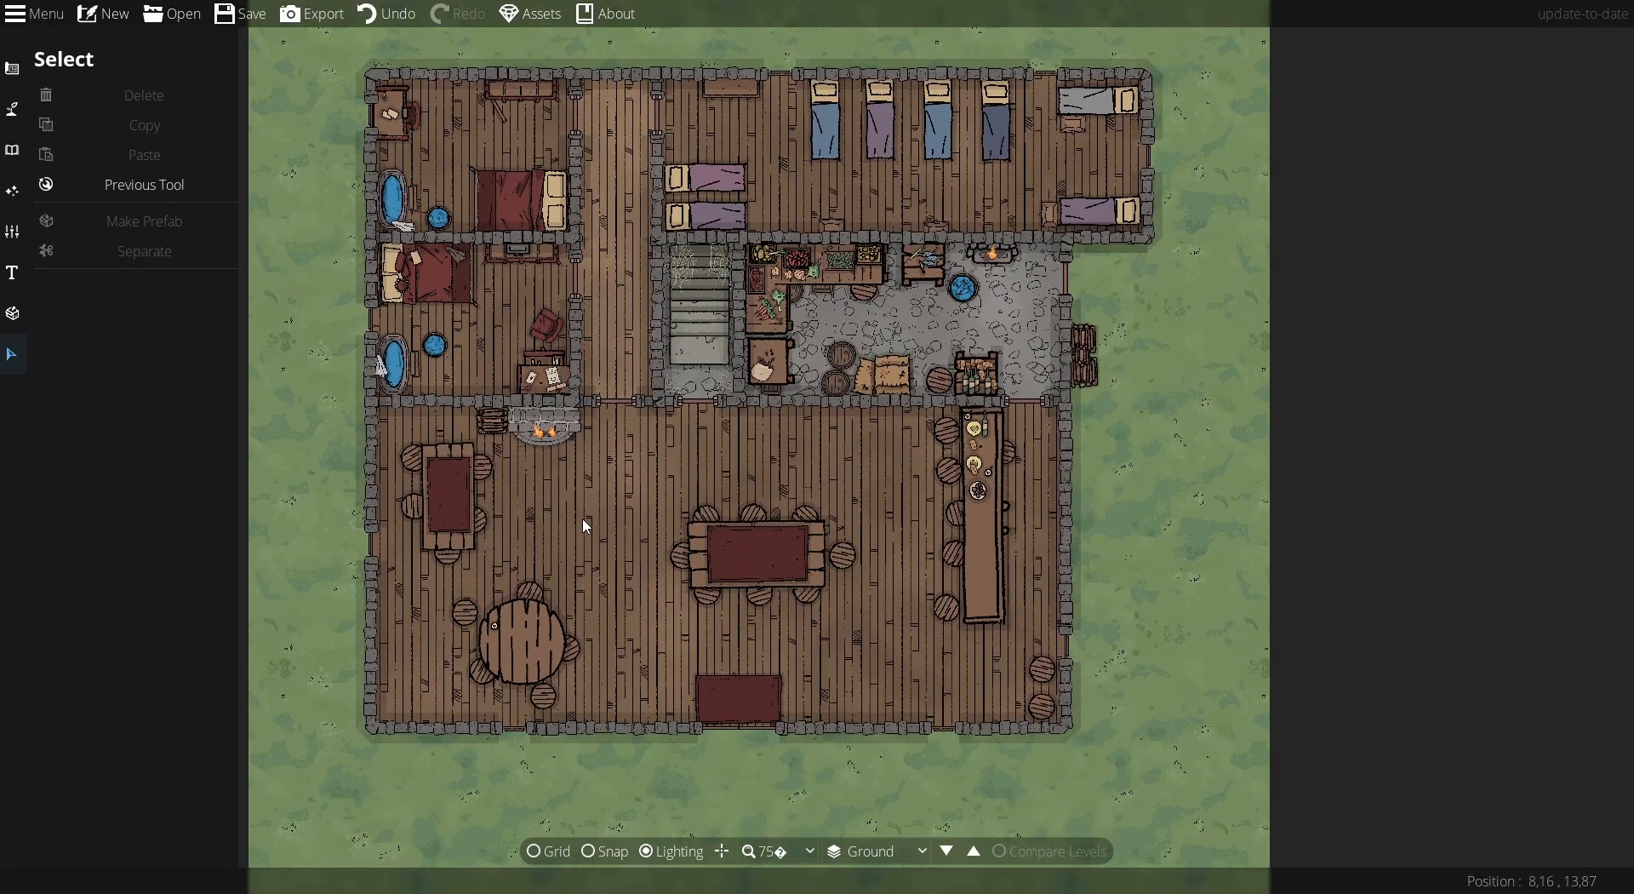